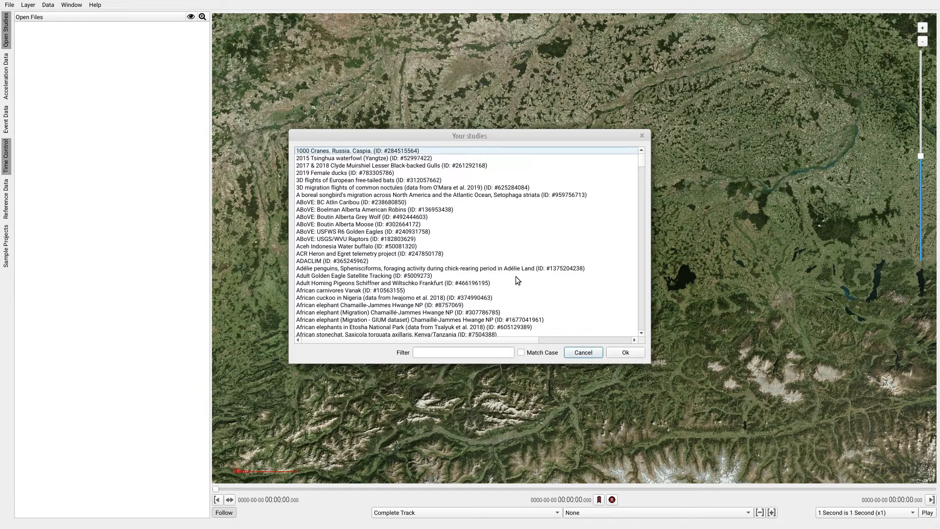
# - Filter the studies by "fruit" and choose the study "Straw-colored fruit bats (Eidolon helvum) in Africa 2009-2014"
pyautogui.click(454, 353)
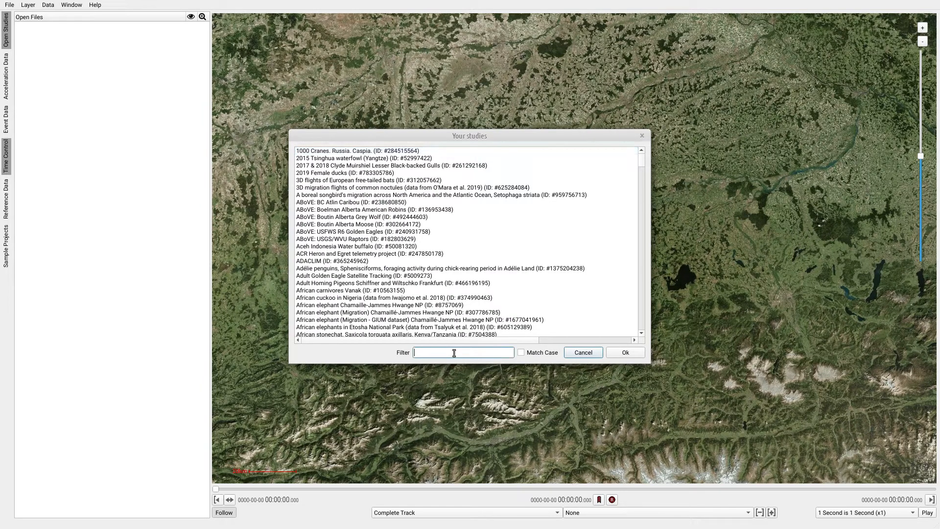
pyautogui.write('f')
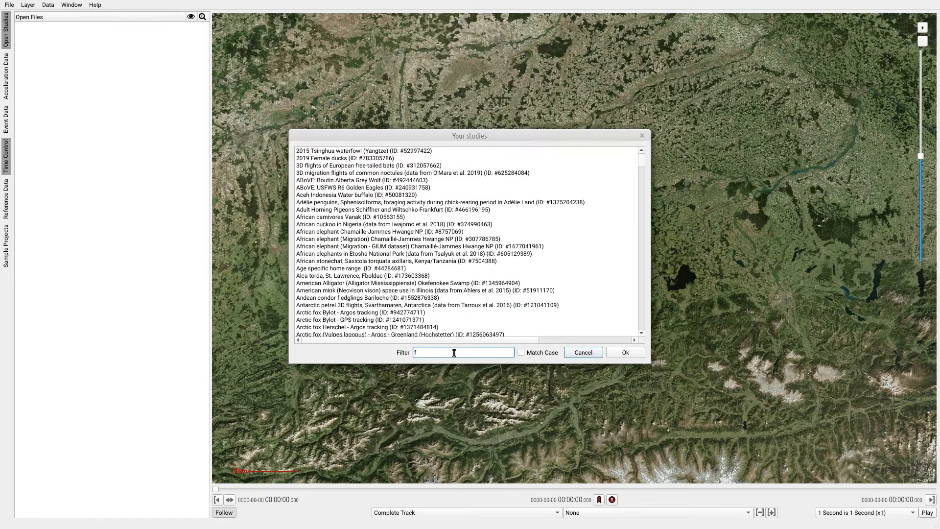
pyautogui.write('ruit')
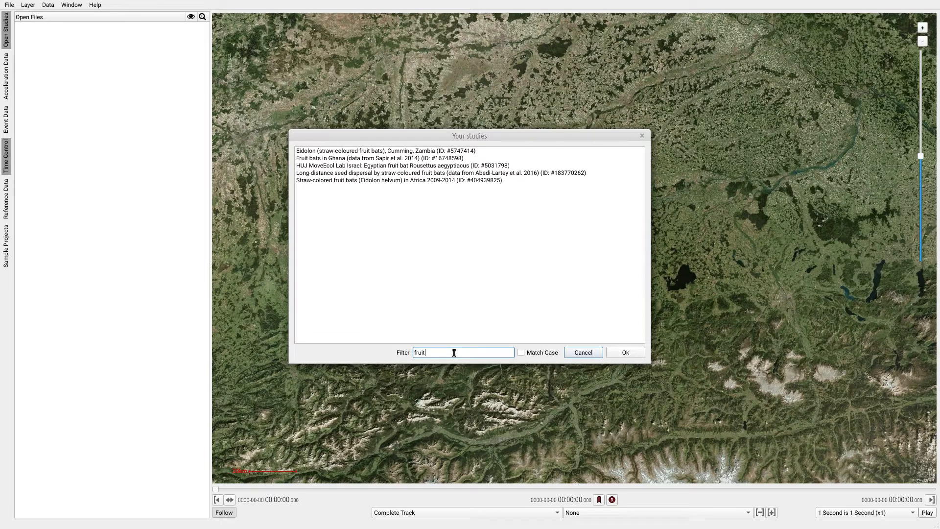
pyautogui.click(375, 180)
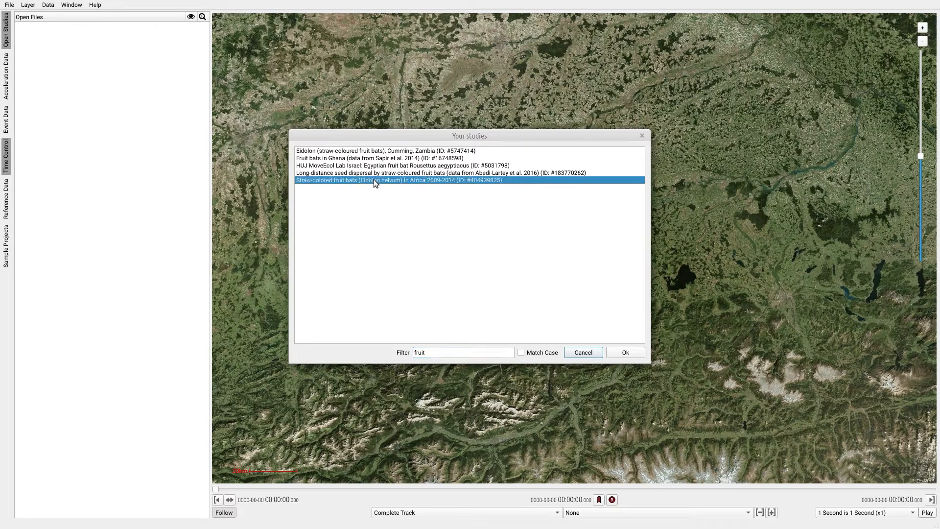
pyautogui.click(626, 353)
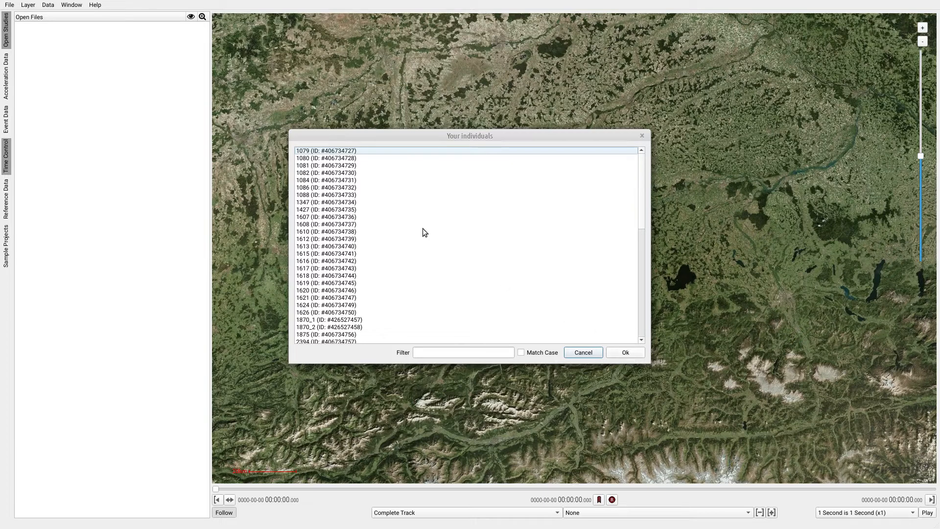
# - Choose individual 1079 and download its complete data without a date restriction
pyautogui.click(309, 152)
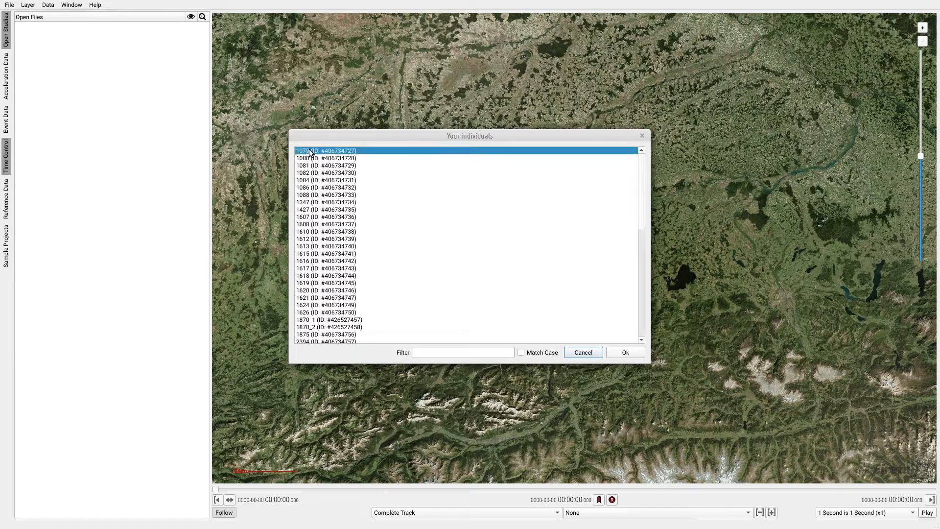
pyautogui.click(626, 352)
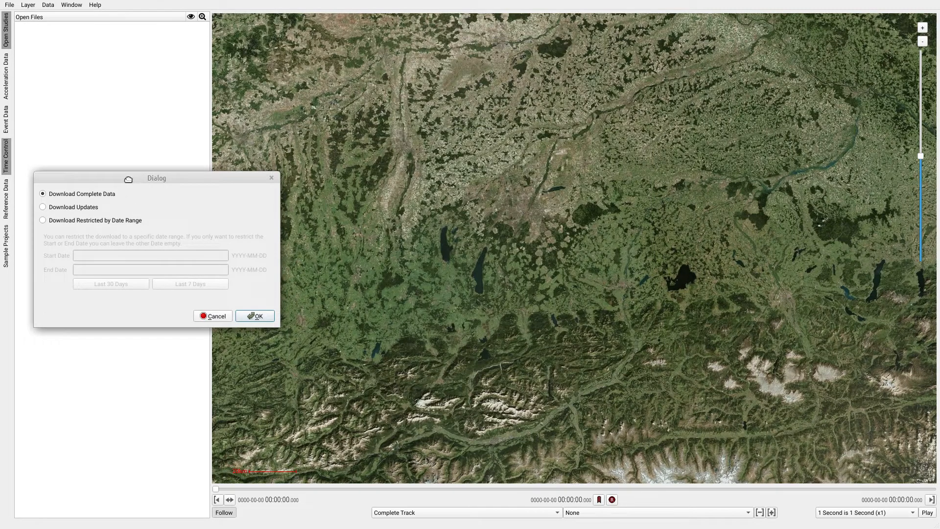
pyautogui.moveTo(129, 179); pyautogui.dragTo(432, 194)
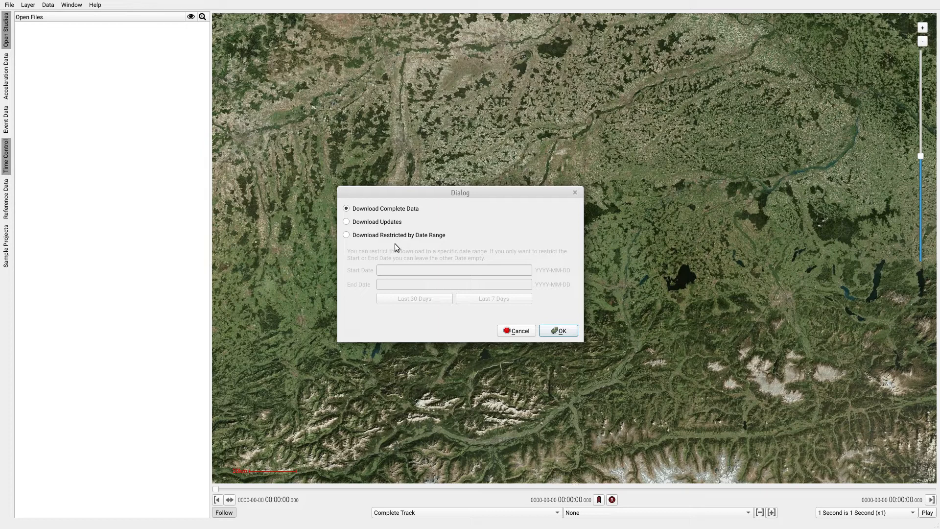
pyautogui.click(347, 236)
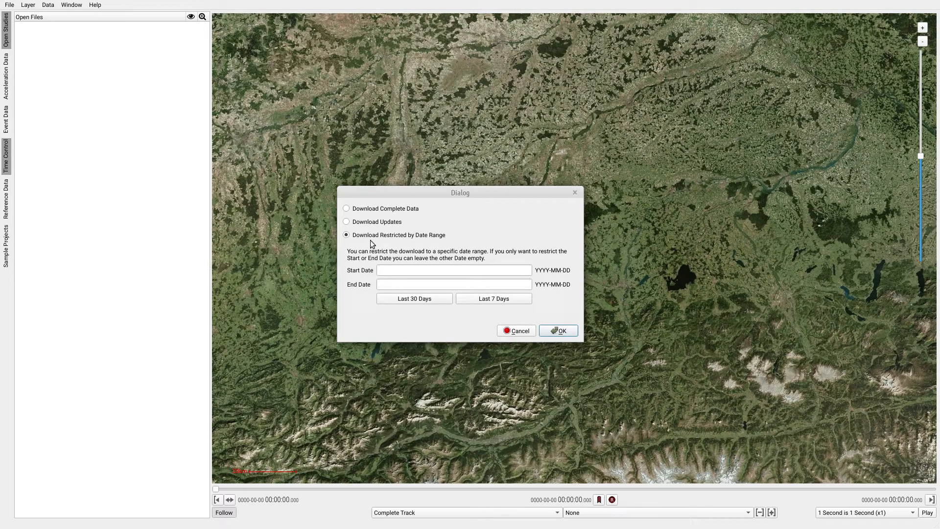
pyautogui.click(349, 209)
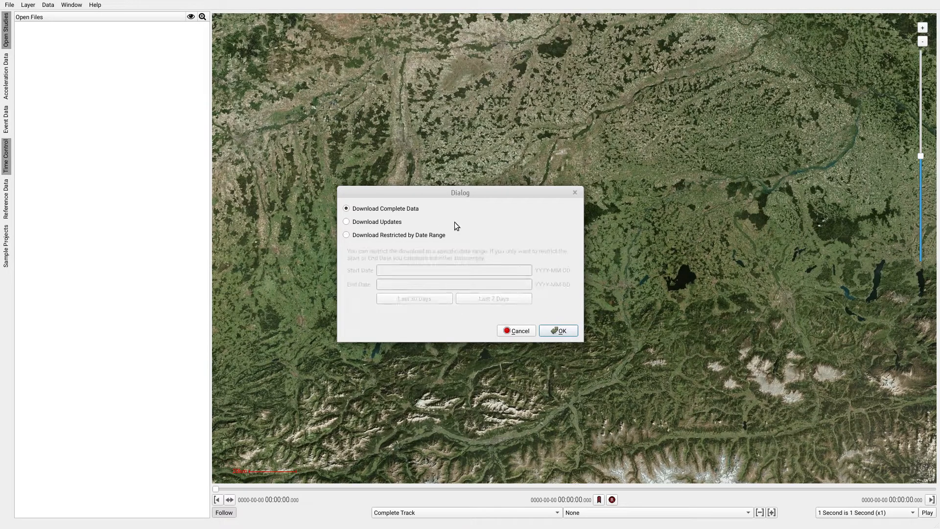
pyautogui.click(568, 332)
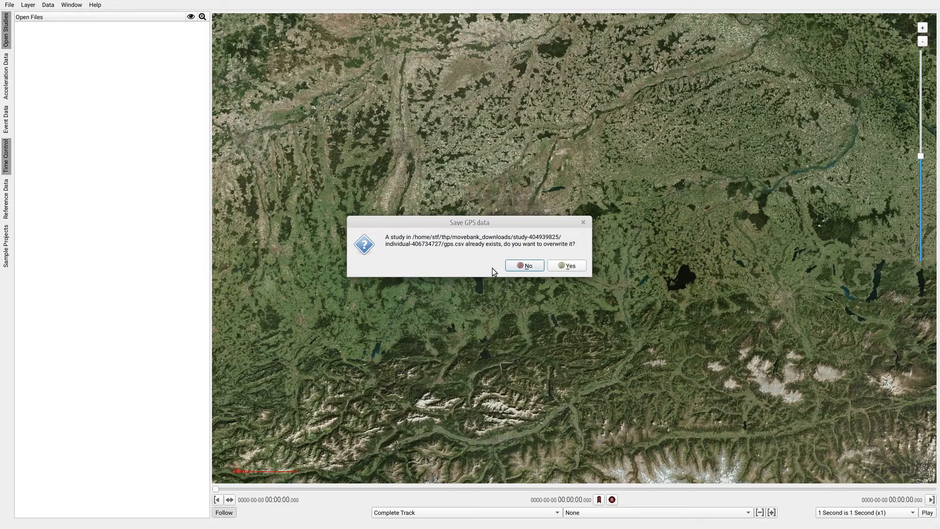
# - Overwrite the existing GPS and acceleration files and open the downloaded individual
pyautogui.click(577, 266)
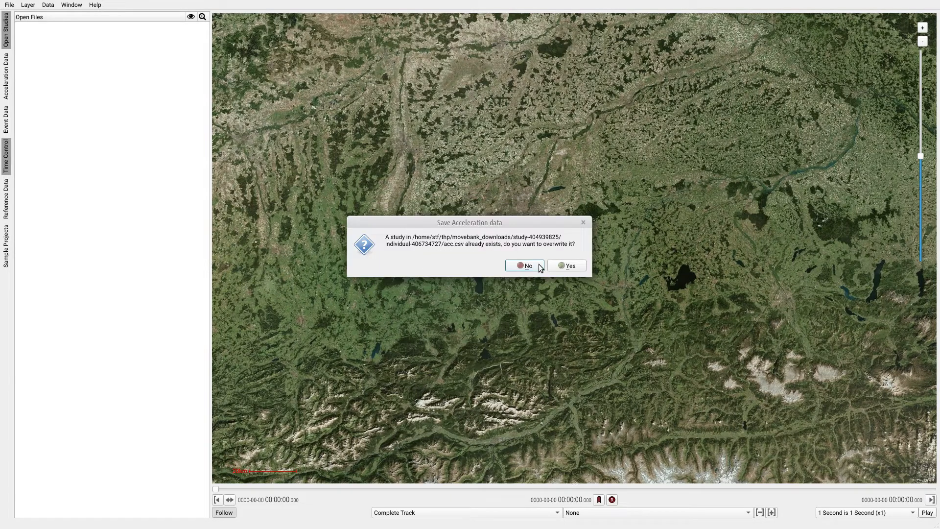
pyautogui.click(569, 267)
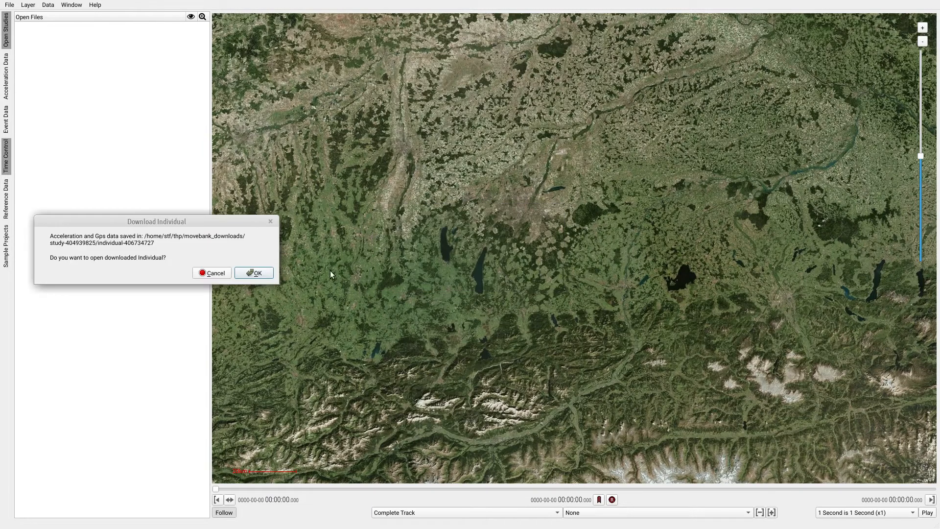
pyautogui.click(252, 272)
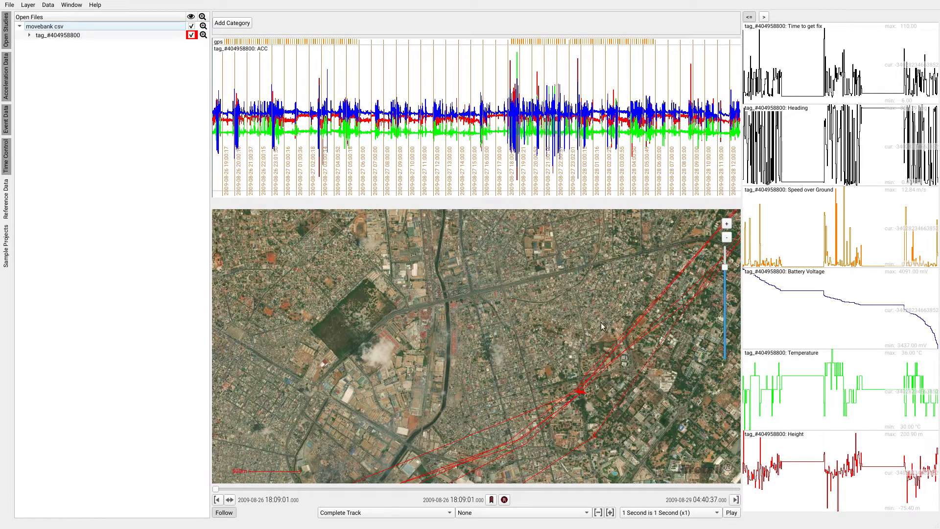
# - Examine the GPS track on the map, the event data plots and the acceleration timeline of the loaded tag
pyautogui.moveTo(650, 362); pyautogui.dragTo(461, 346)
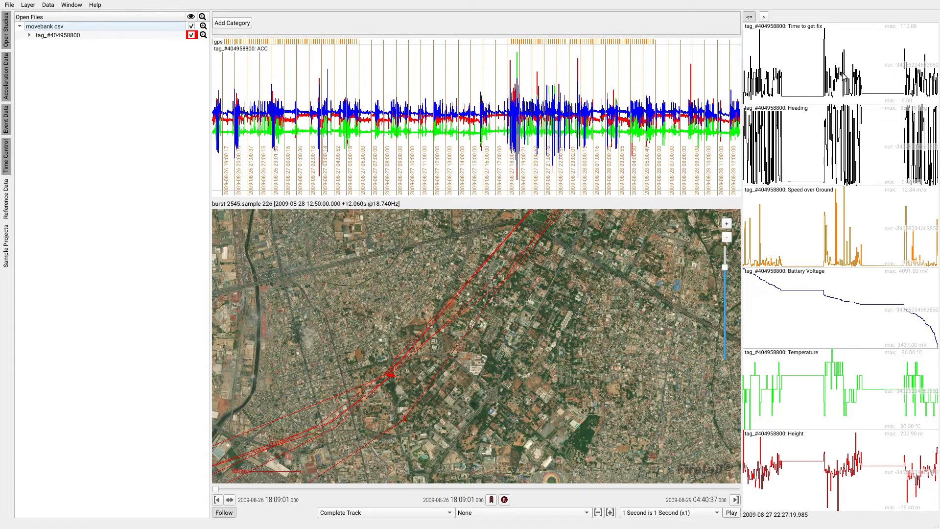
pyautogui.scroll(3, 852, 72)
pyautogui.scroll(5, 854, 74)
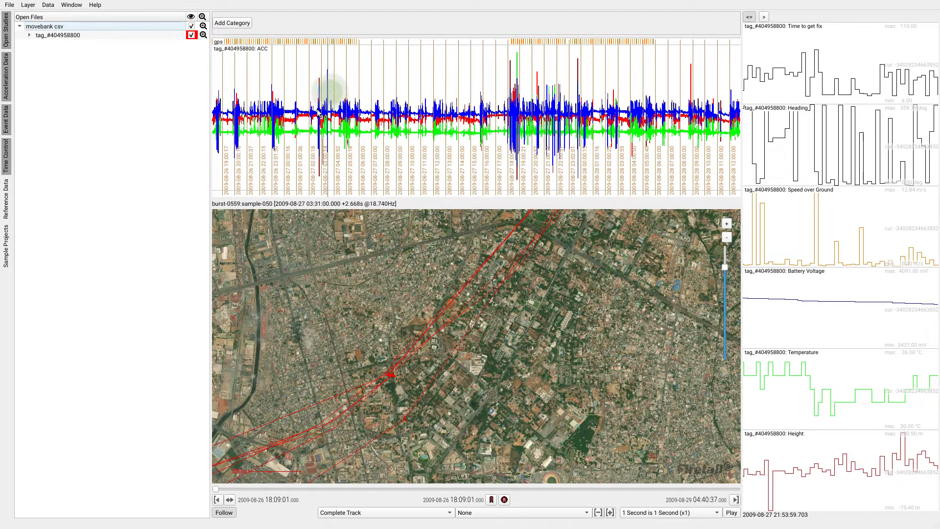
pyautogui.scroll(5, 446, 122)
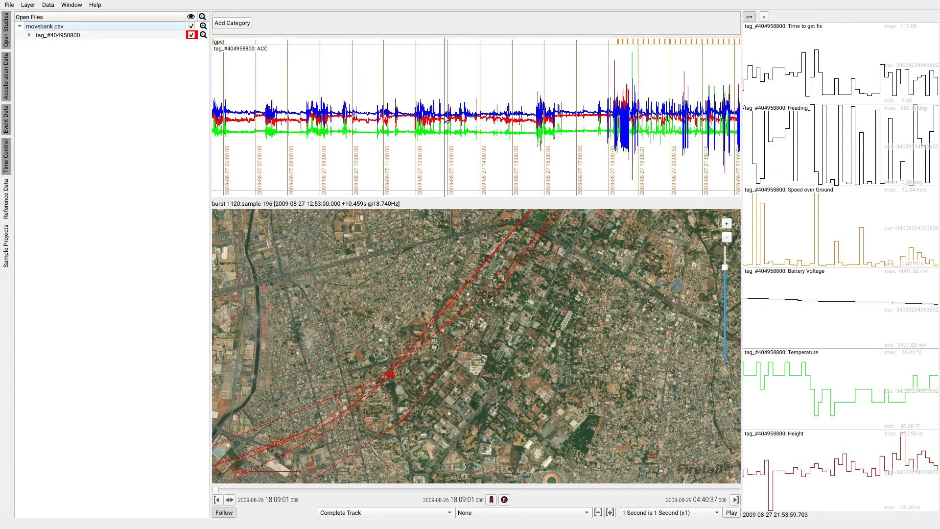
pyautogui.scroll(-1, 447, 349)
pyautogui.scroll(-2, 443, 337)
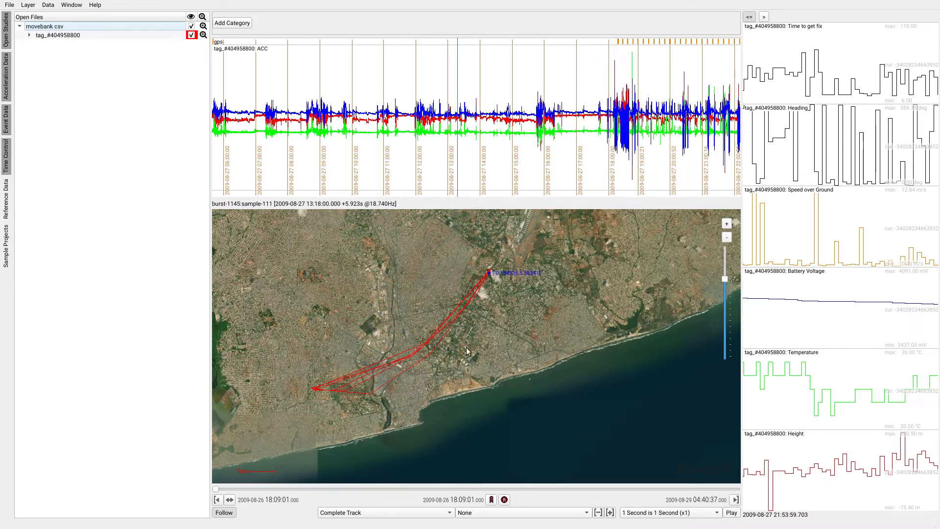
pyautogui.moveTo(371, 129); pyautogui.dragTo(580, 136)
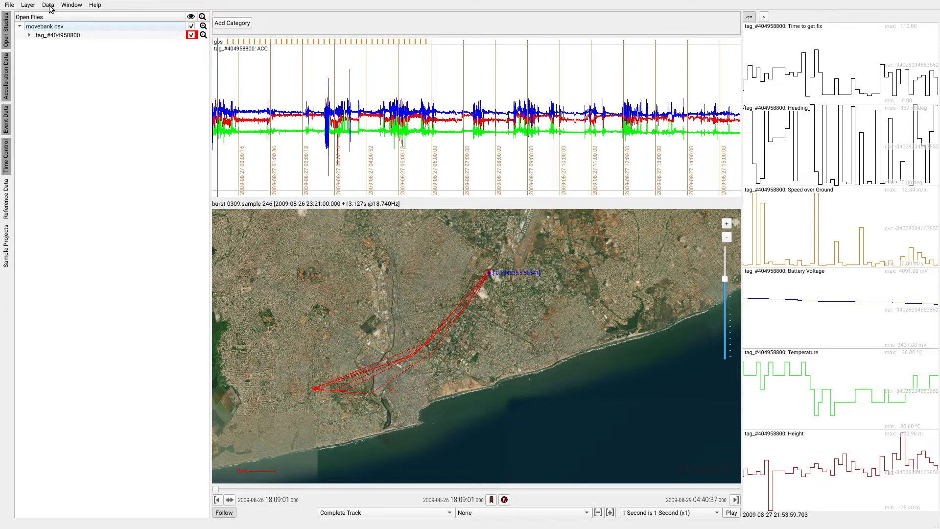
pyautogui.moveTo(282, 117); pyautogui.dragTo(342, 107)
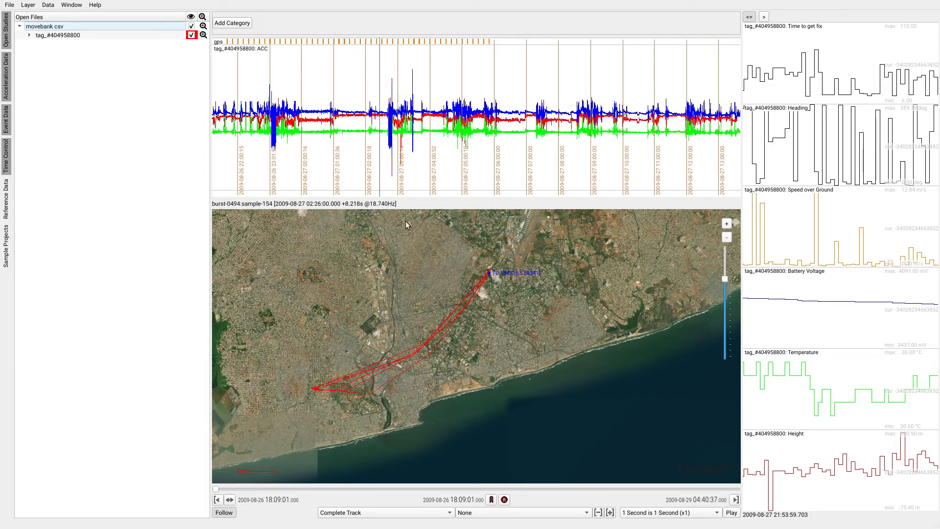
# - Inspect the track on the map closely, following it from its northeastern end to the point cluster at its western end
pyautogui.scroll(2, 483, 282)
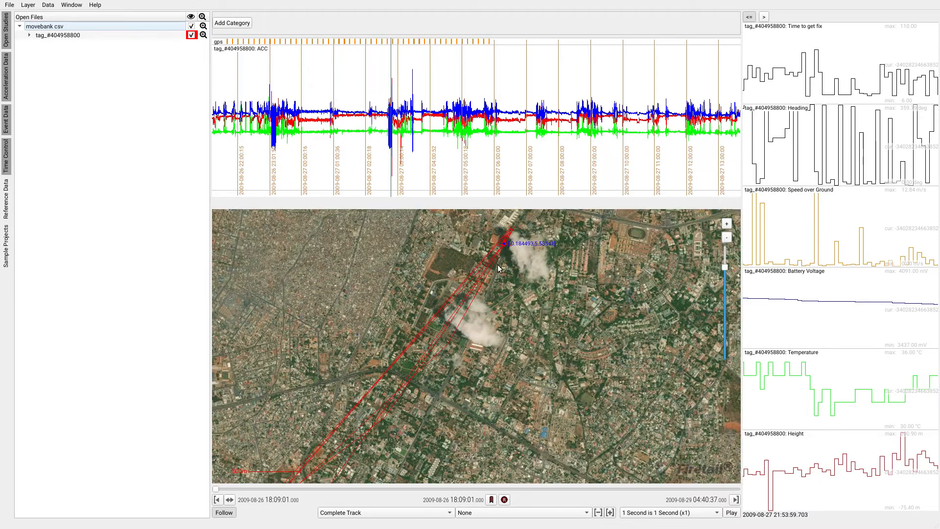
pyautogui.scroll(2, 499, 268)
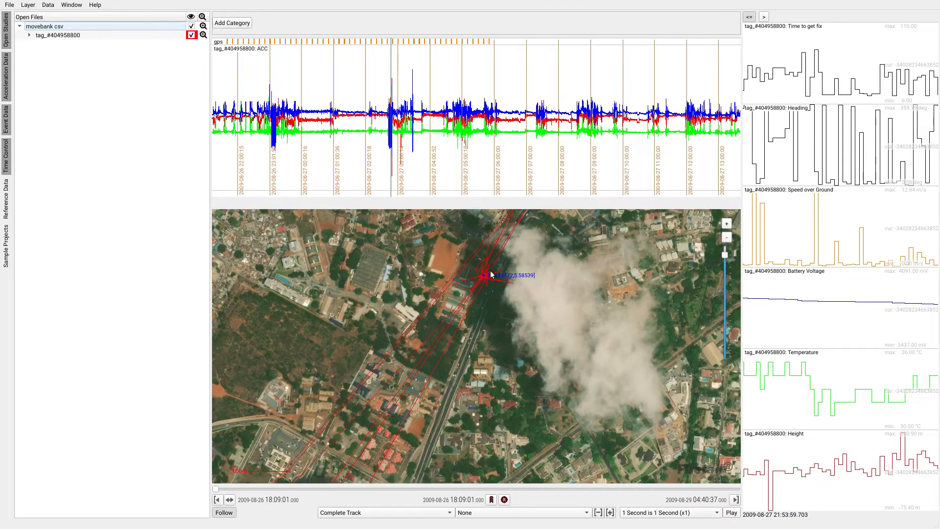
pyautogui.scroll(-1, 491, 275)
pyautogui.scroll(-1, 491, 274)
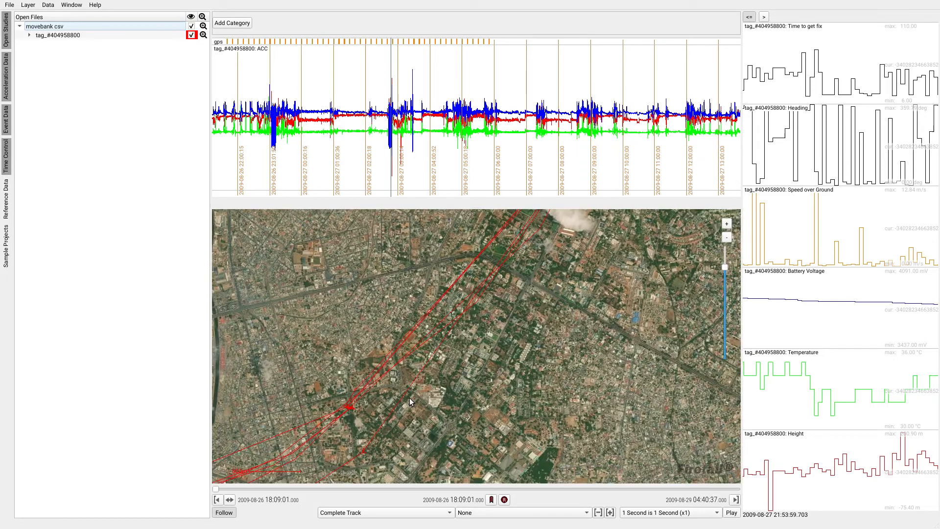
pyautogui.moveTo(360, 433); pyautogui.dragTo(483, 326)
pyautogui.moveTo(321, 431); pyautogui.dragTo(558, 350)
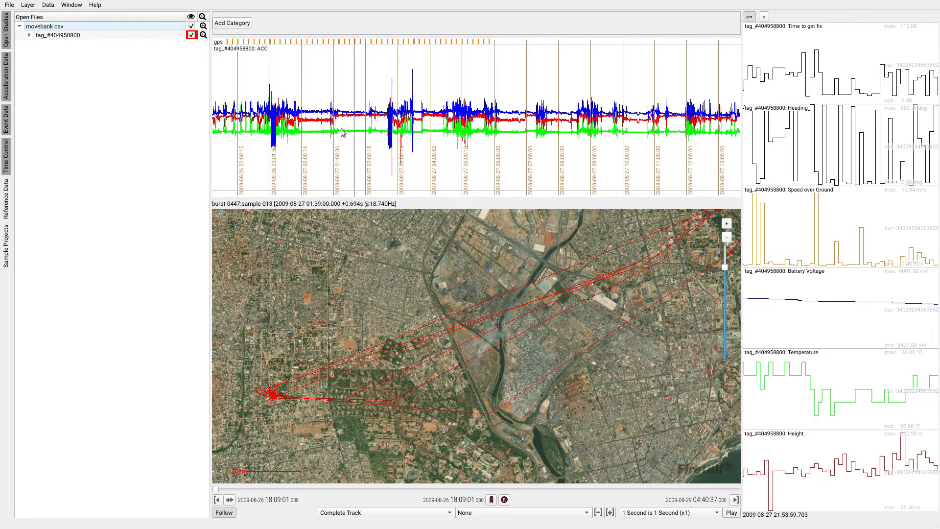
# - Inspect the acceleration bursts from the evening of 2009-08-26 through the morning of 2009-08-27
pyautogui.moveTo(342, 129); pyautogui.dragTo(505, 126)
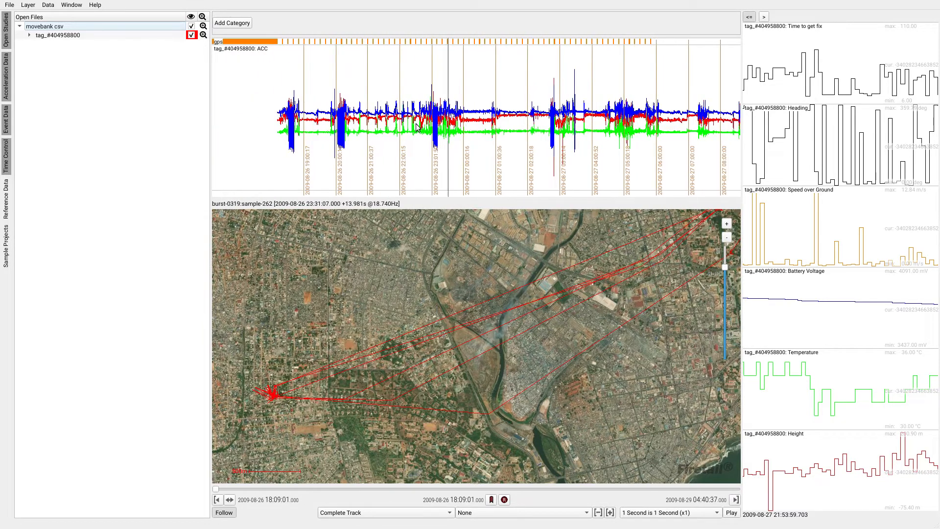
pyautogui.scroll(2, 396, 124)
pyautogui.scroll(2, 395, 123)
pyautogui.scroll(-2, 453, 126)
pyautogui.scroll(3, 453, 126)
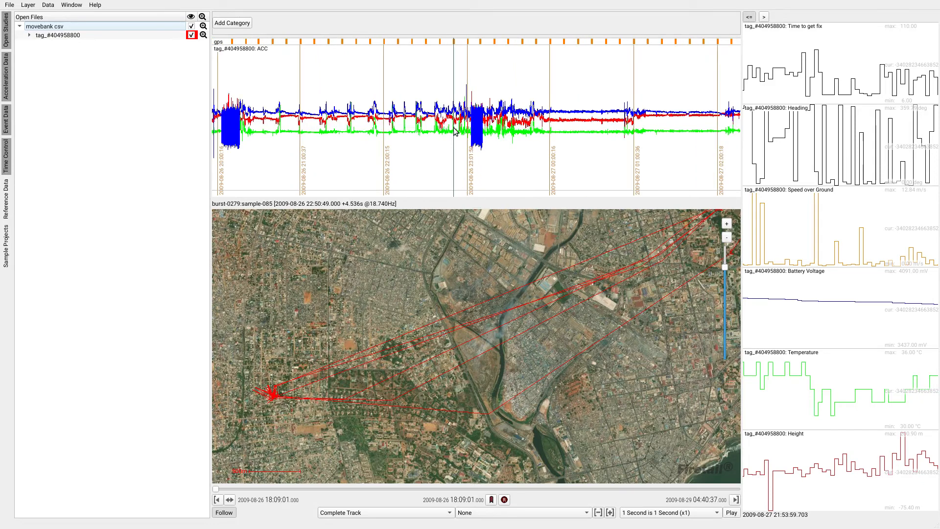
pyautogui.moveTo(514, 129); pyautogui.dragTo(419, 130)
pyautogui.scroll(-2, 419, 129)
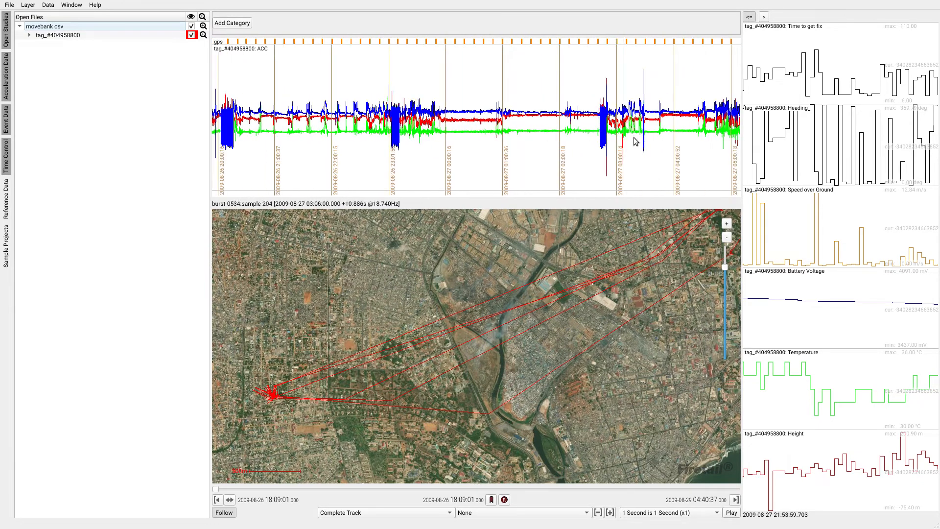
pyautogui.moveTo(635, 139); pyautogui.dragTo(474, 130)
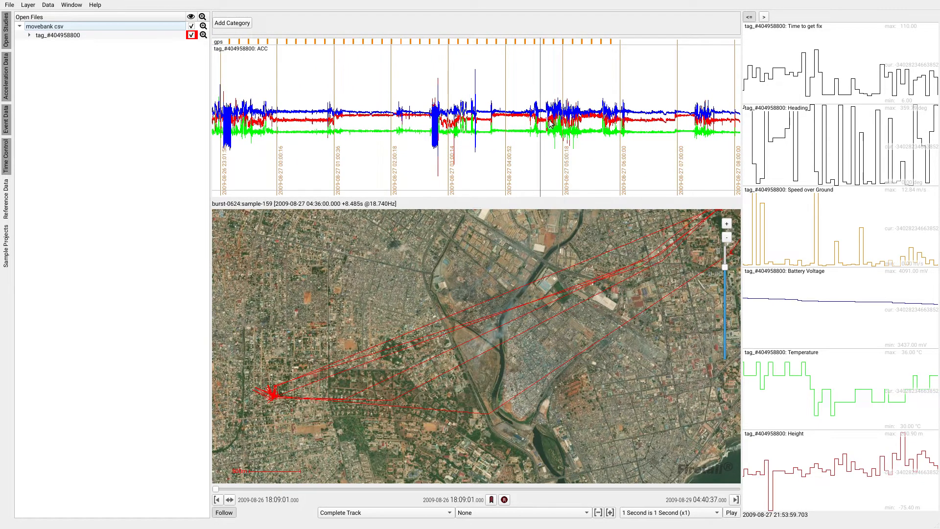
pyautogui.moveTo(583, 125); pyautogui.dragTo(509, 123)
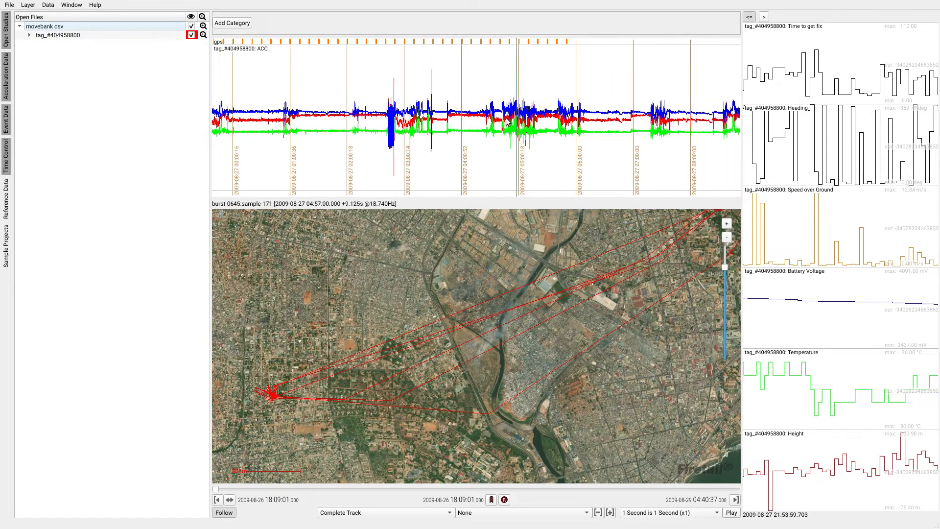
# - Start an ACC Segmentation calculation and set the model width to 4
pyautogui.click(48, 5)
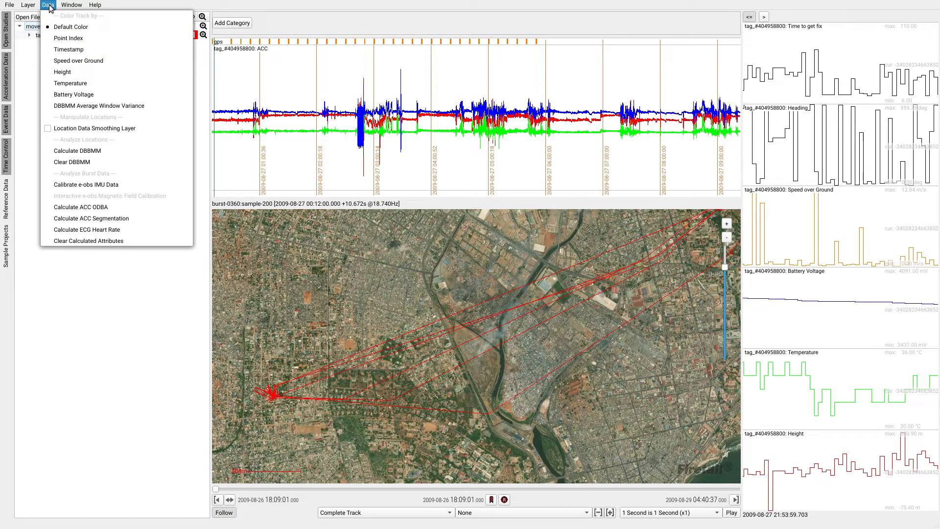
pyautogui.click(131, 218)
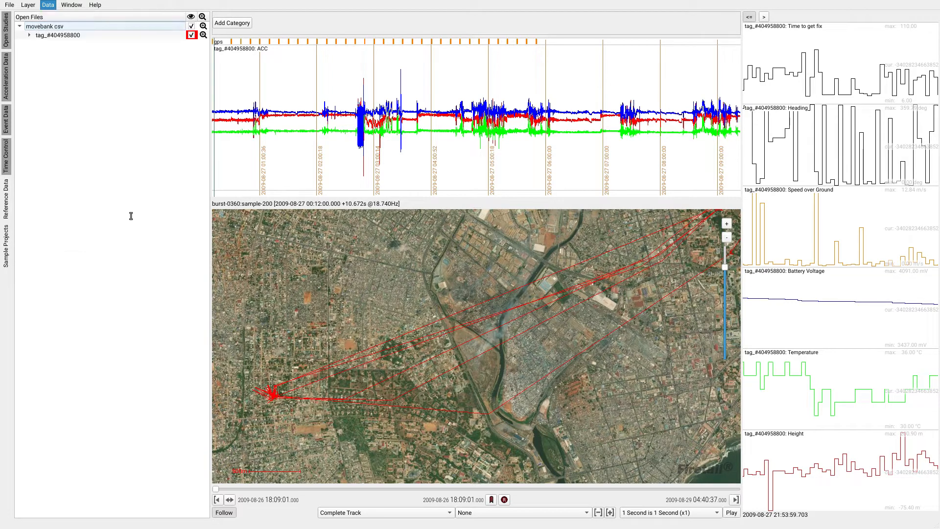
pyautogui.moveTo(173, 118); pyautogui.dragTo(218, 65)
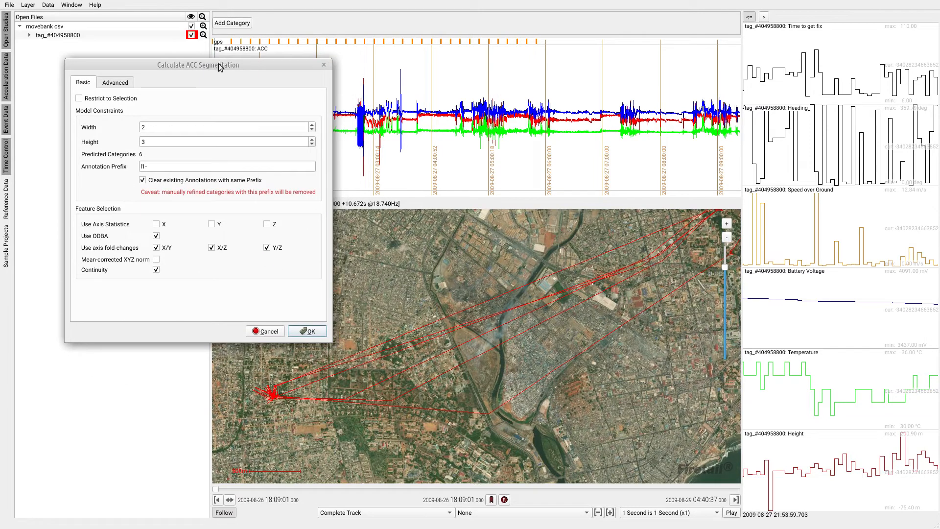
pyautogui.click(312, 126)
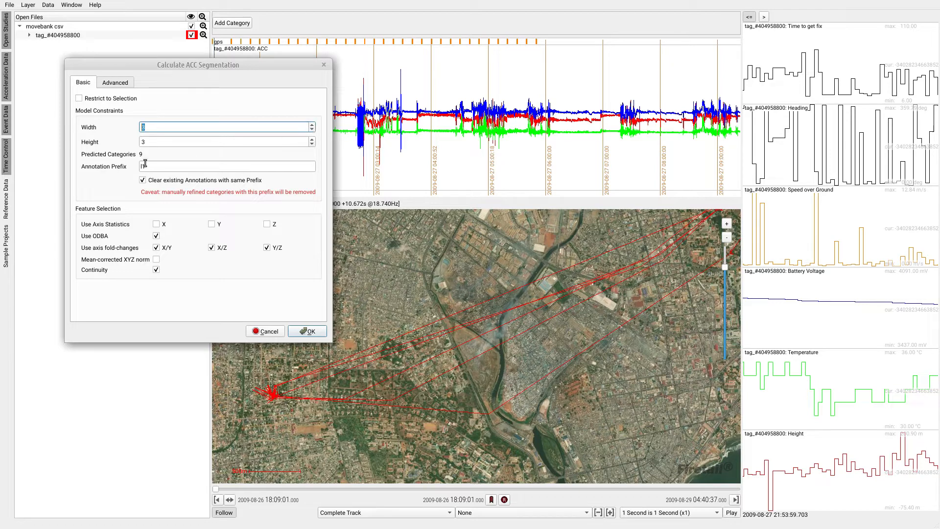
pyautogui.click(312, 125)
# - Restrict the segmentation features to axis statistics for X, Y and Z, disabling ODBA, all axis fold-changes and continuity
pyautogui.click(157, 270)
pyautogui.click(157, 248)
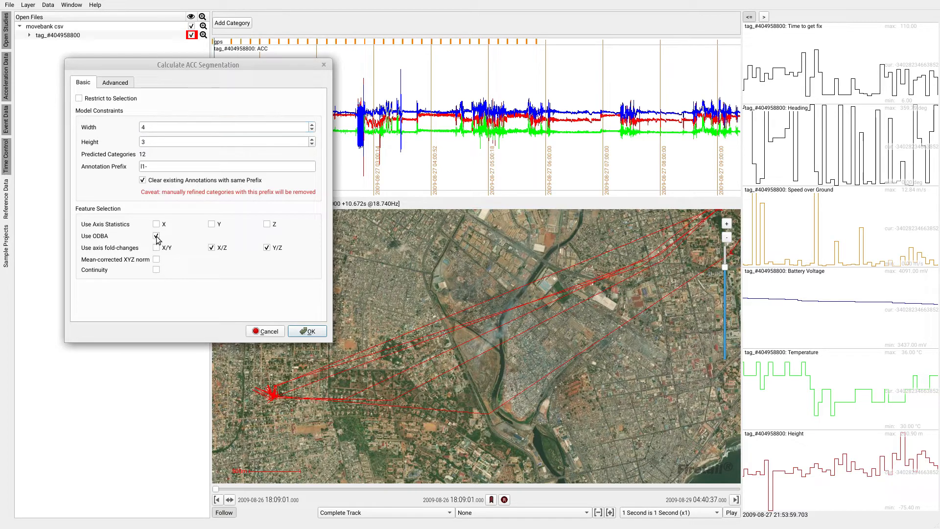
pyautogui.click(156, 236)
pyautogui.click(157, 224)
pyautogui.click(211, 225)
pyautogui.click(211, 248)
# - Run the ACC segmentation and enlarge the acceleration and annotation timeline in both height and width
pyautogui.click(309, 331)
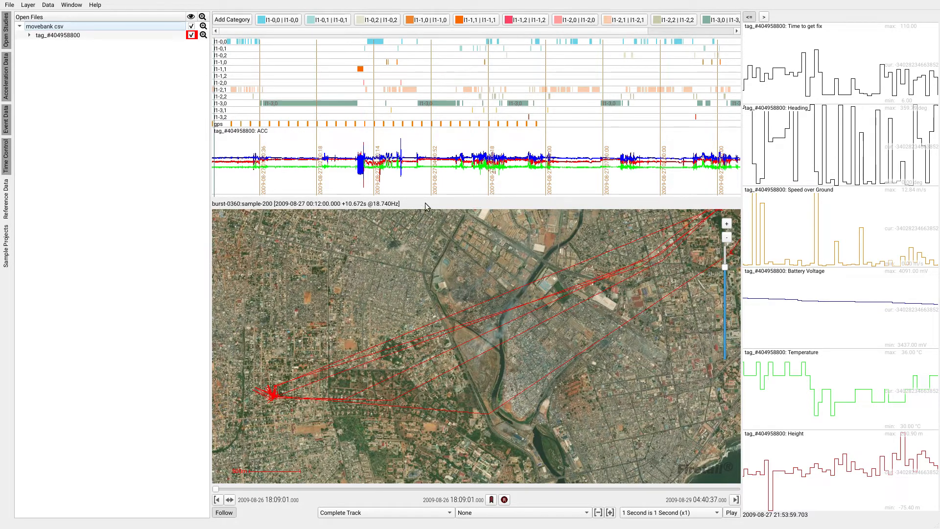
pyautogui.moveTo(425, 203); pyautogui.dragTo(423, 317)
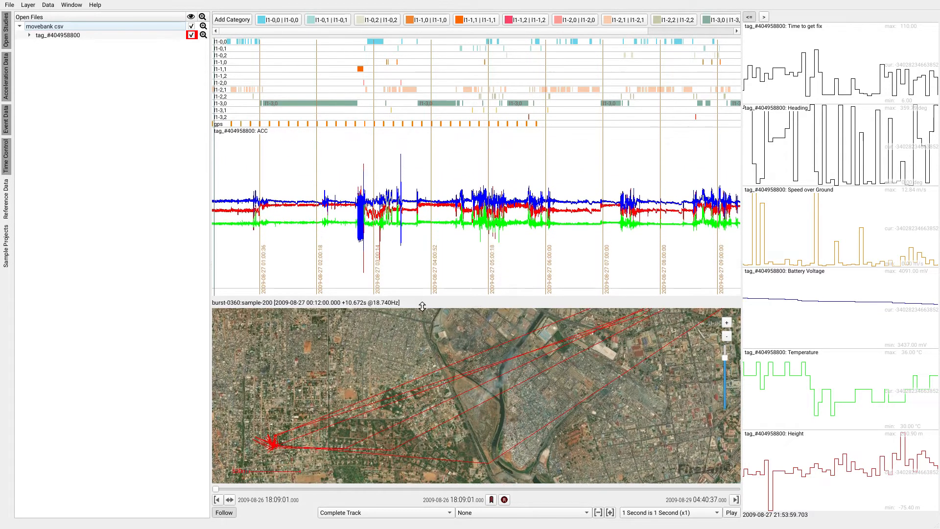
pyautogui.moveTo(211, 164); pyautogui.dragTo(130, 163)
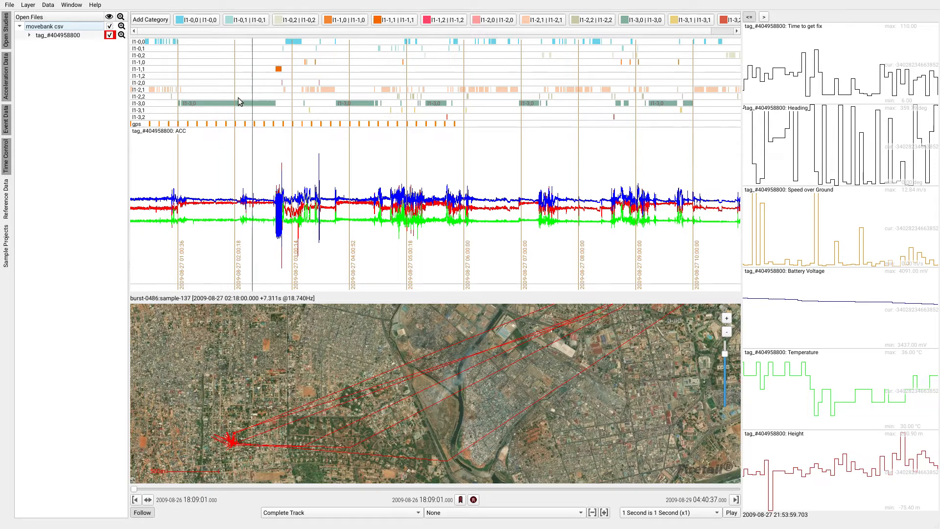
# - Examine the segmented categories over the evening of 2009-08-26, focusing on the l1-1,1 segment just after 20:00
pyautogui.moveTo(204, 105); pyautogui.dragTo(578, 109)
pyautogui.moveTo(224, 104); pyautogui.dragTo(297, 103)
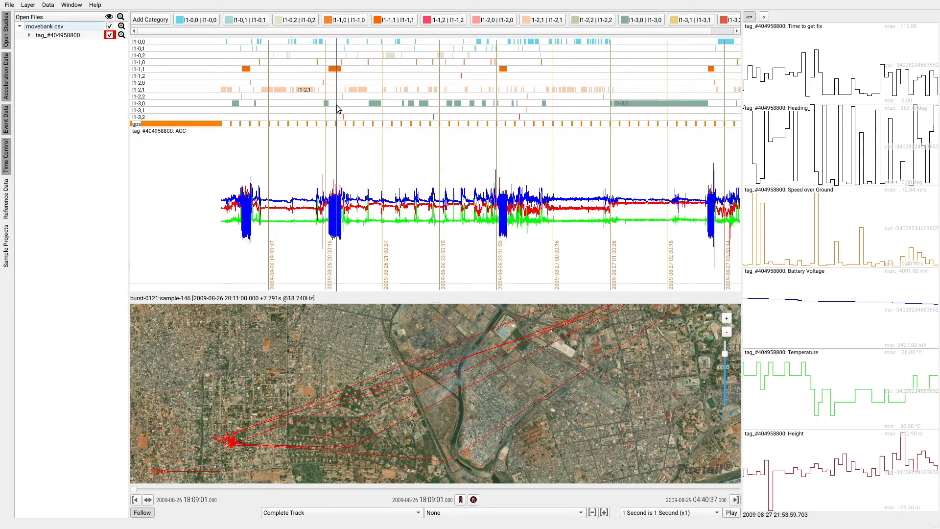
pyautogui.moveTo(277, 31)
pyautogui.mouseDown()
pyautogui.moveTo(324, 33)
pyautogui.moveTo(268, 33)
pyautogui.mouseUp()
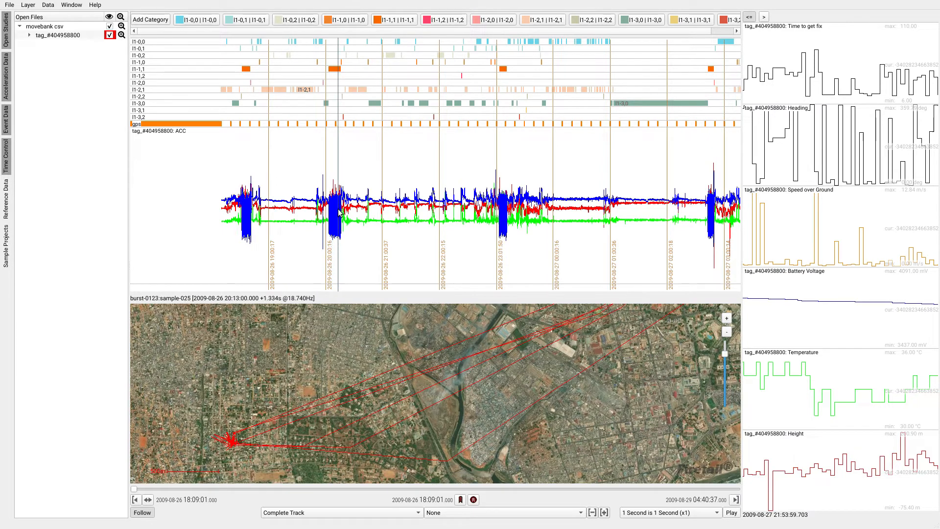
pyautogui.scroll(5, 335, 212)
pyautogui.scroll(4, 338, 211)
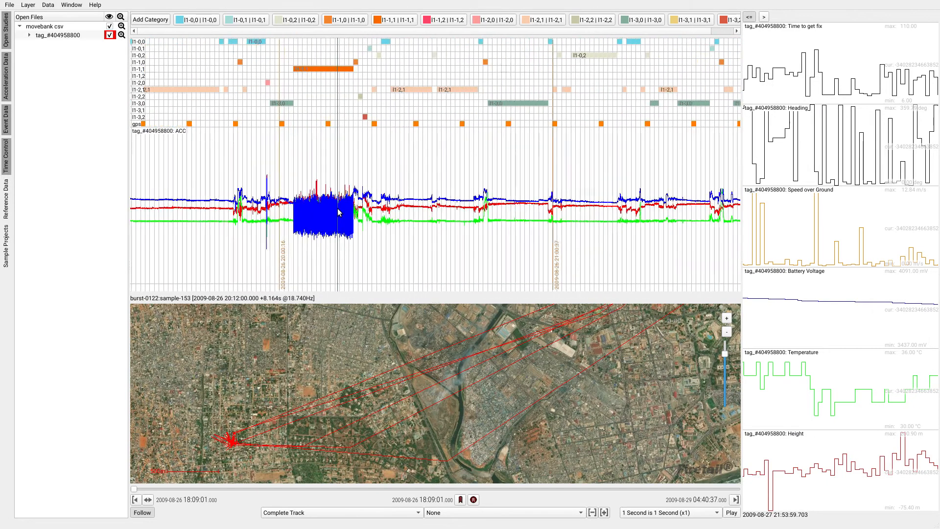
pyautogui.scroll(4, 337, 211)
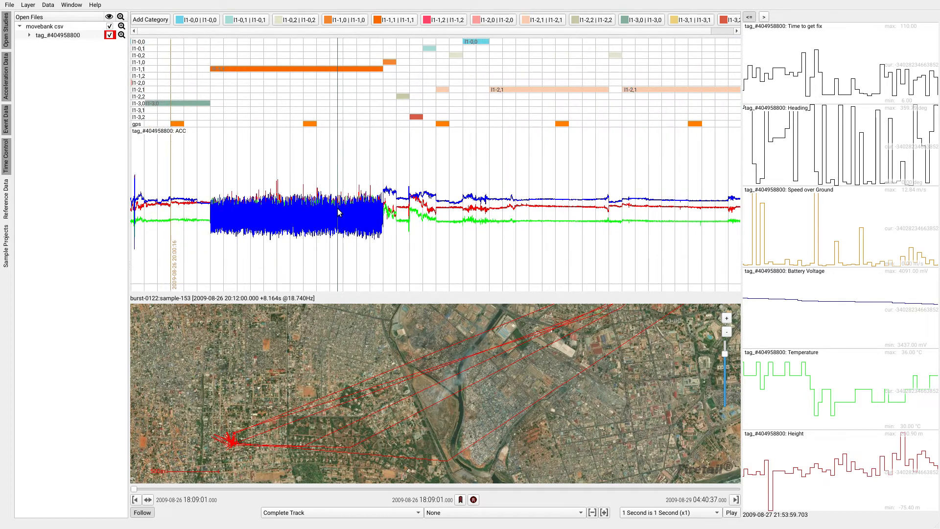
pyautogui.moveTo(293, 203); pyautogui.dragTo(460, 203)
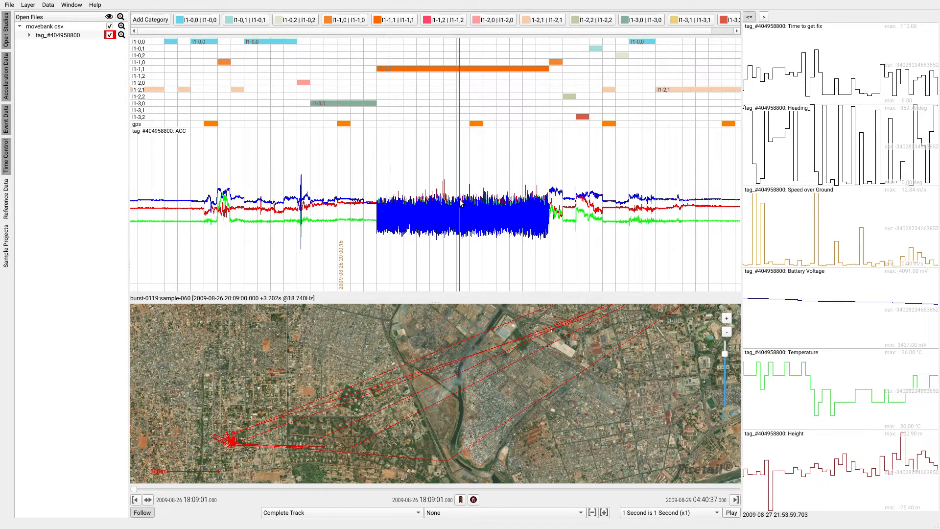
# - Locate the animal's map position at the start of the 20:03 l1-1,1 segment and inspect it at street level
pyautogui.click(383, 221)
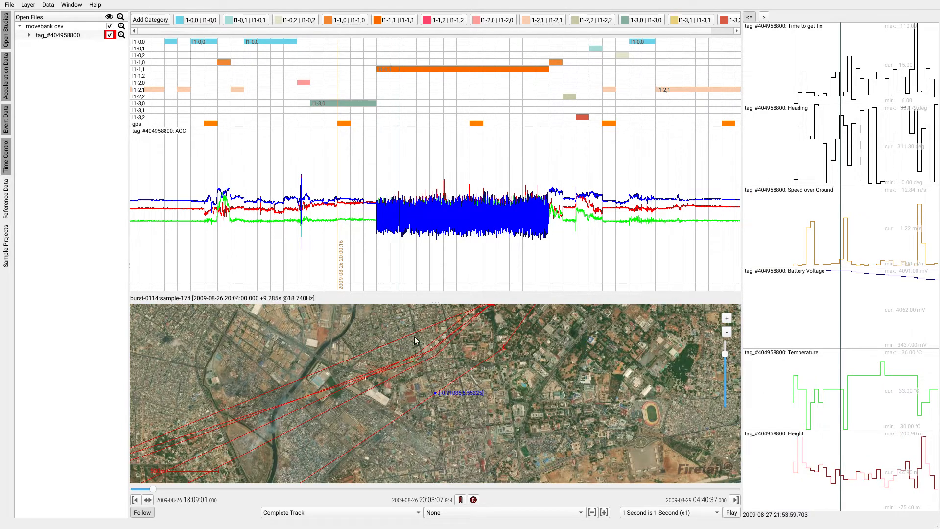
pyautogui.scroll(3, 432, 395)
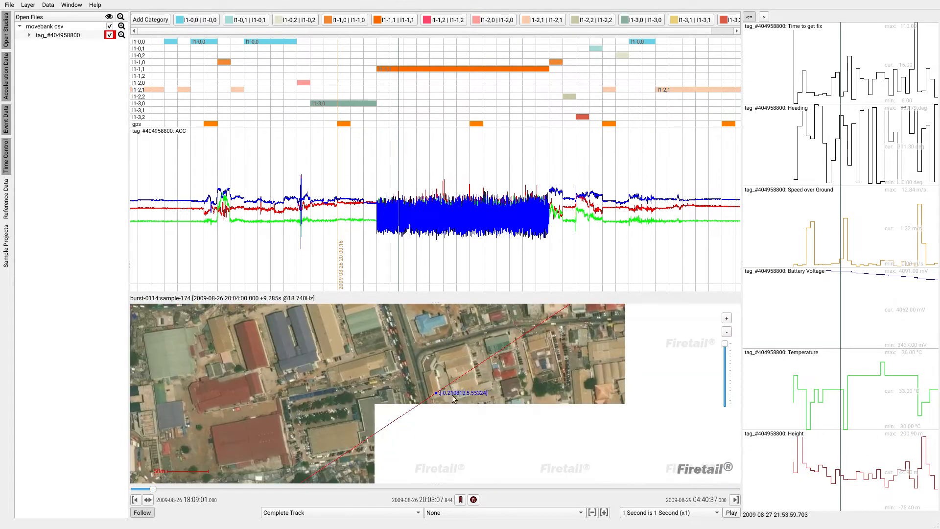
pyautogui.moveTo(458, 394); pyautogui.dragTo(434, 355)
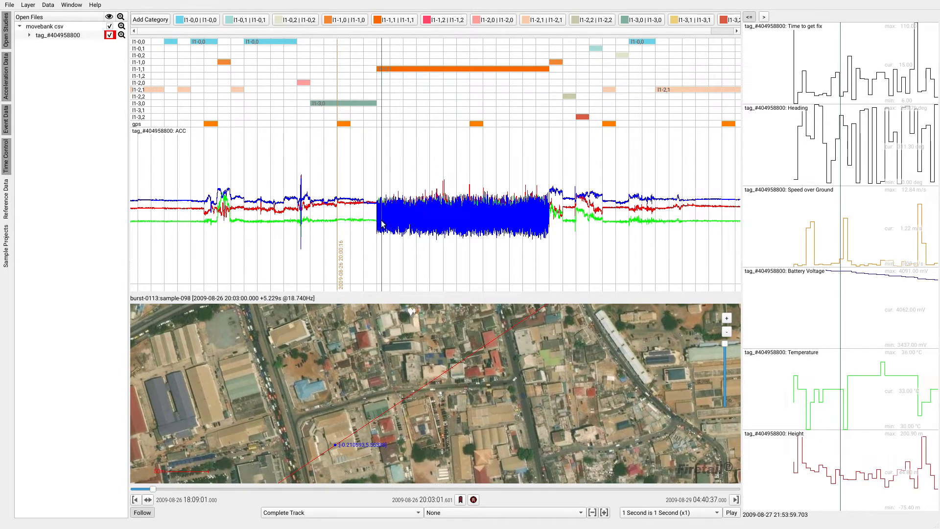
# - Inspect the start of the 20:03 l1-1,1 segment with the acceleration Y axis hidden, then restore that axis
pyautogui.scroll(5, 381, 221)
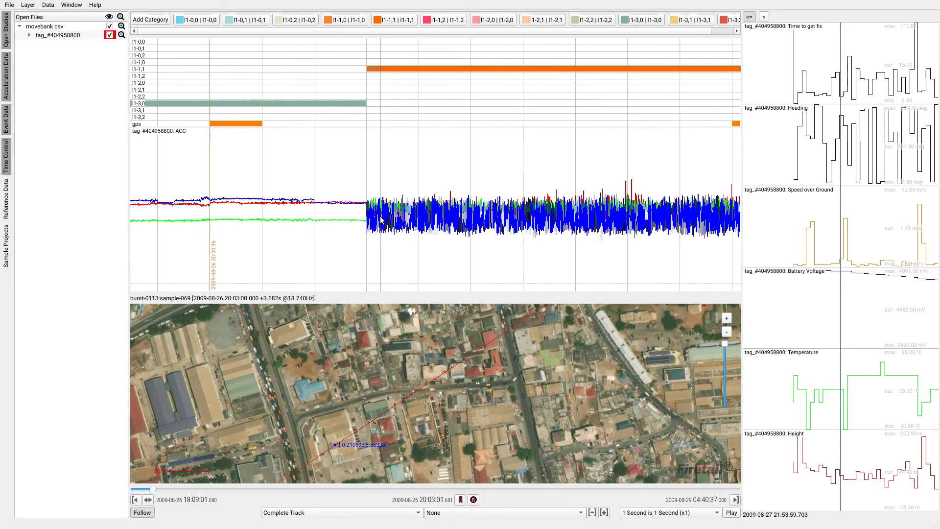
pyautogui.scroll(4, 382, 221)
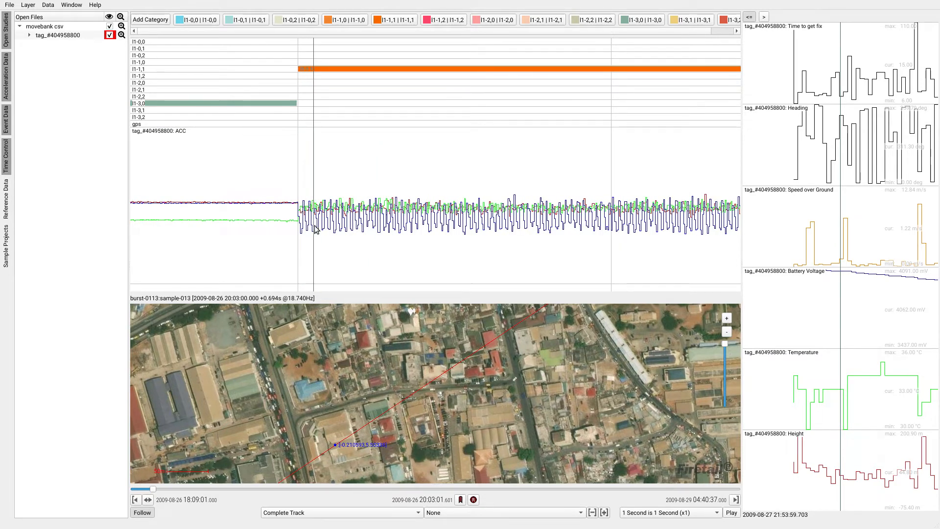
pyautogui.rightClick(306, 208)
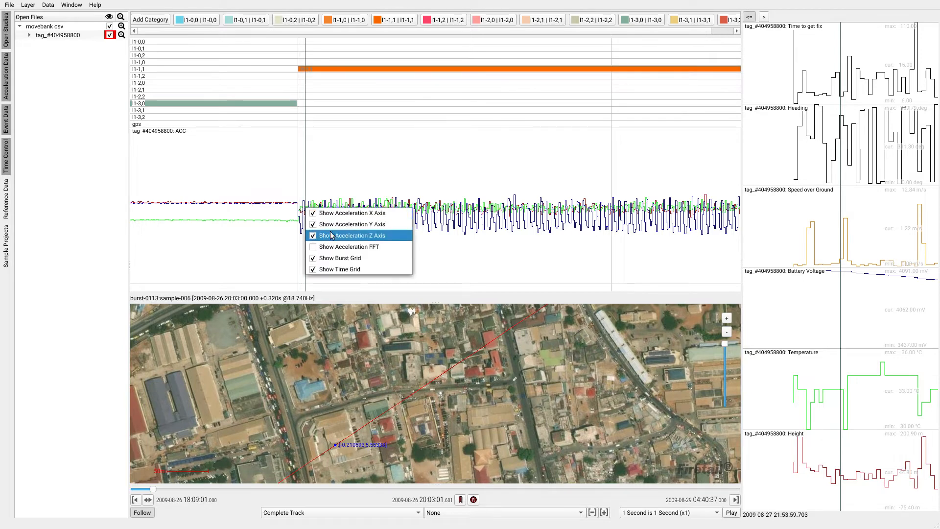
pyautogui.click(333, 225)
pyautogui.rightClick(333, 226)
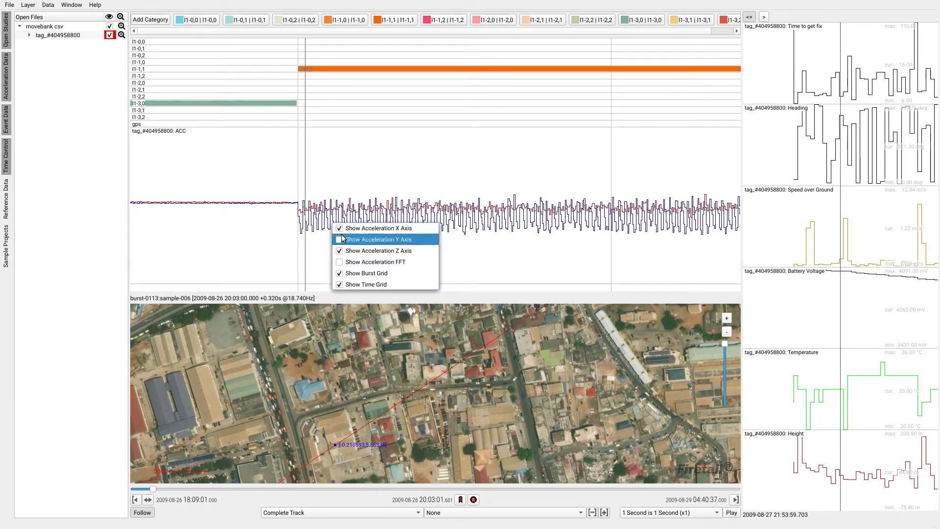
pyautogui.click(345, 237)
# - View the oscillating acceleration signal without the X axis and turn that axis back on
pyautogui.rightClick(344, 224)
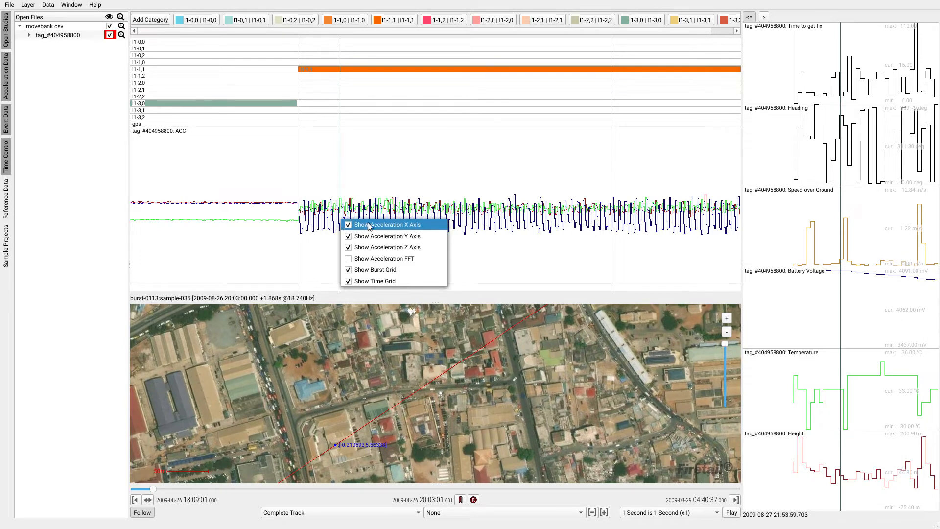
pyautogui.click(346, 224)
pyautogui.rightClick(364, 221)
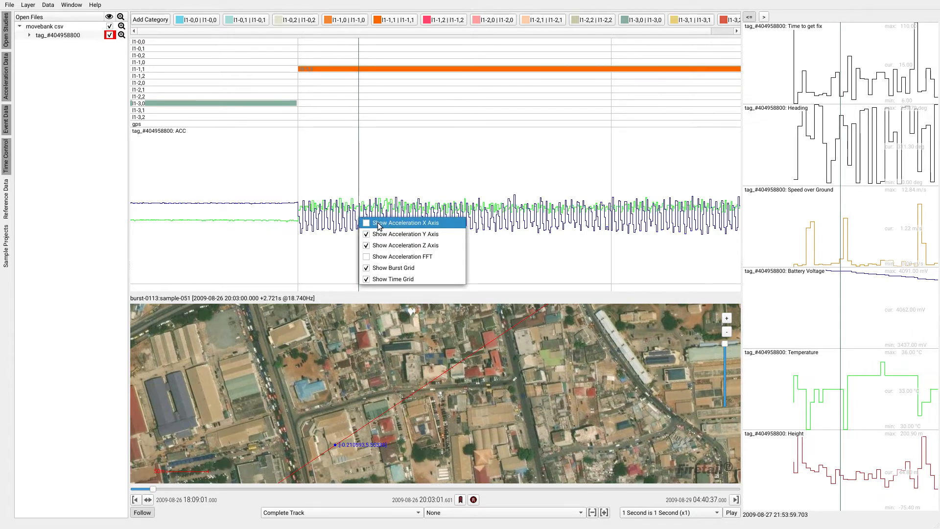
pyautogui.click(365, 222)
# - View the oscillating acceleration signal without the Z axis and turn that axis back on
pyautogui.rightClick(375, 218)
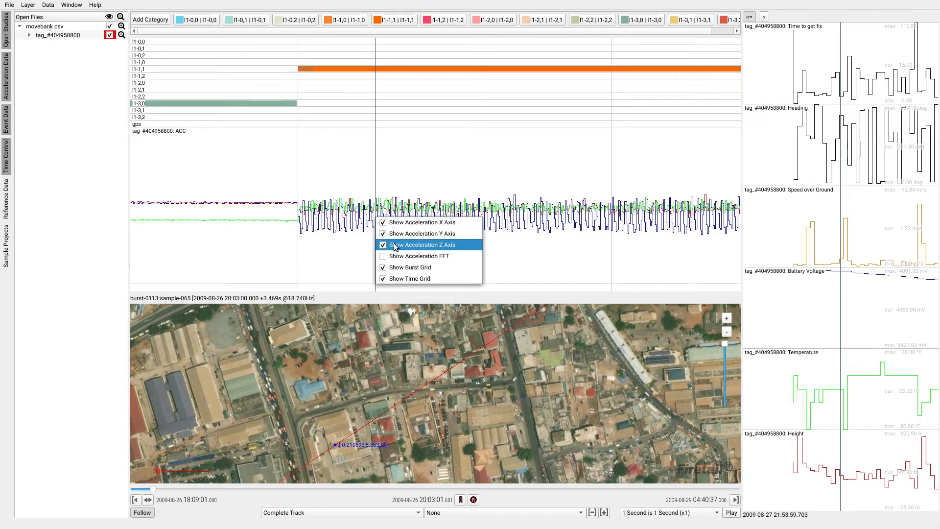
pyautogui.click(395, 246)
pyautogui.rightClick(369, 210)
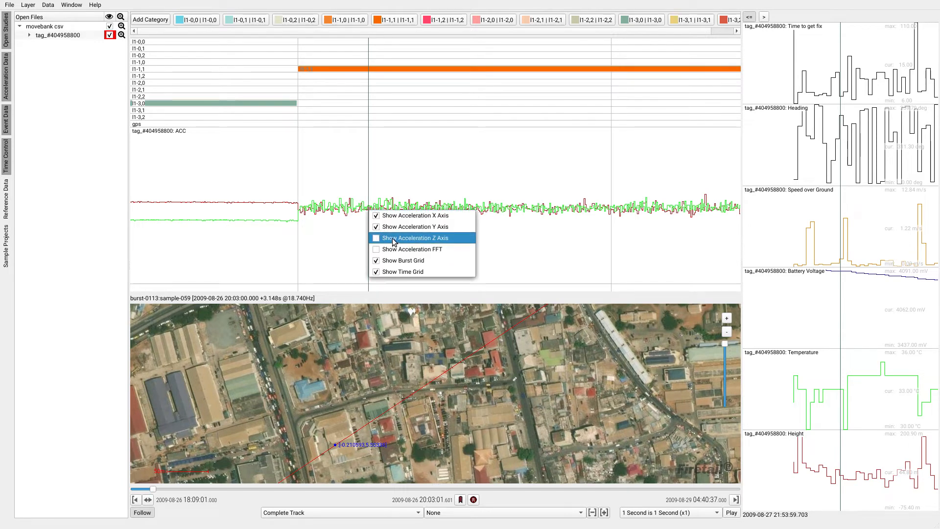
pyautogui.click(394, 242)
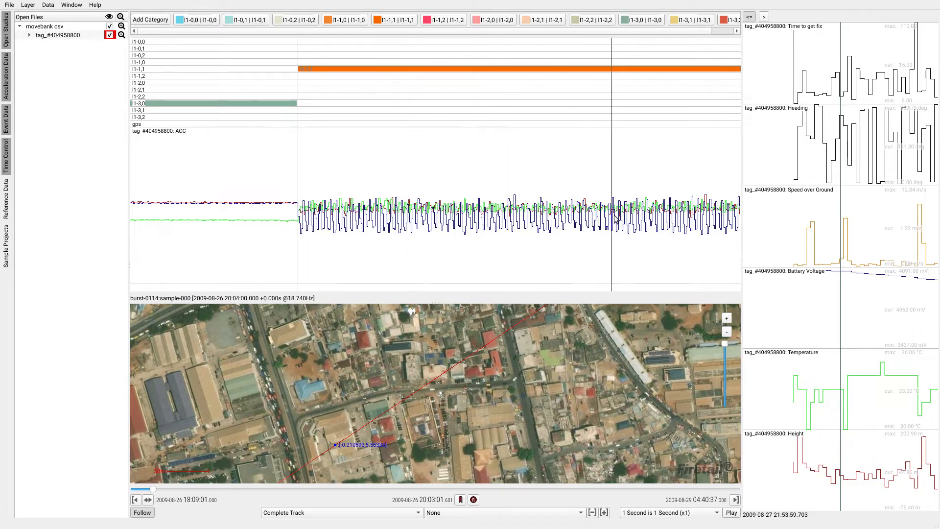
# - Review the successive bursts of the l1-1,1 segment and recentre the map on its beginning at 20:03
pyautogui.scroll(-6, 518, 214)
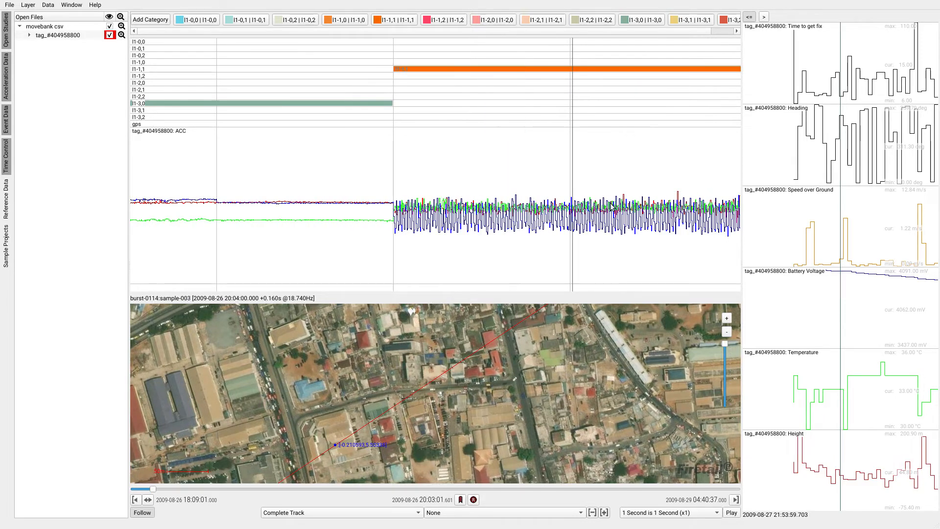
pyautogui.moveTo(616, 208); pyautogui.dragTo(434, 205)
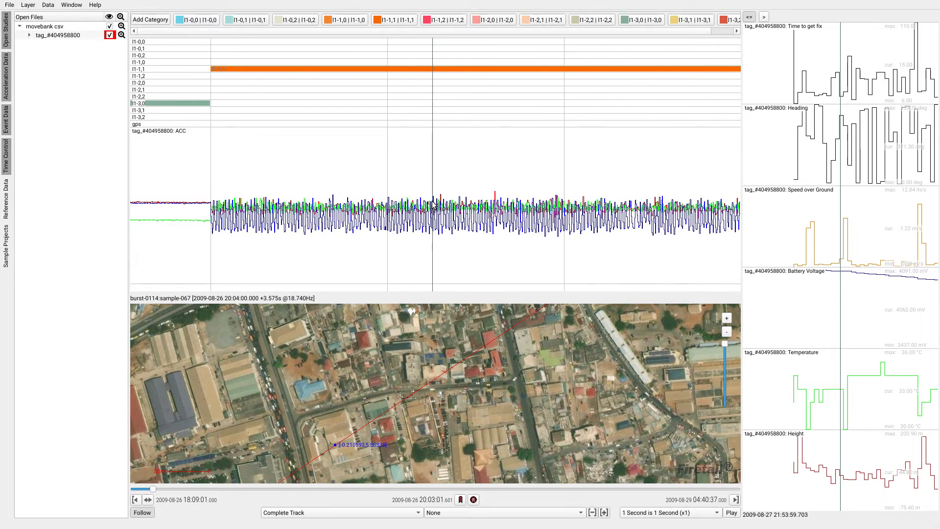
pyautogui.scroll(-3, 495, 206)
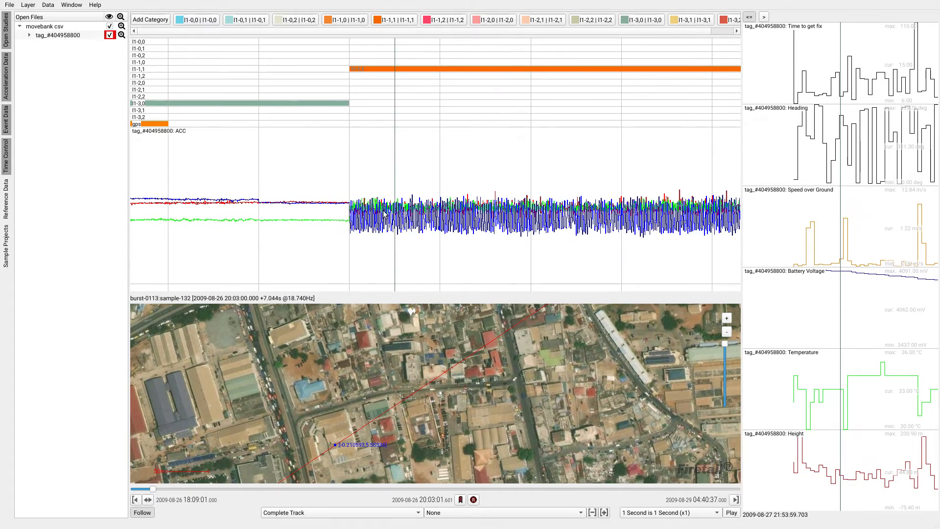
pyautogui.click(364, 213)
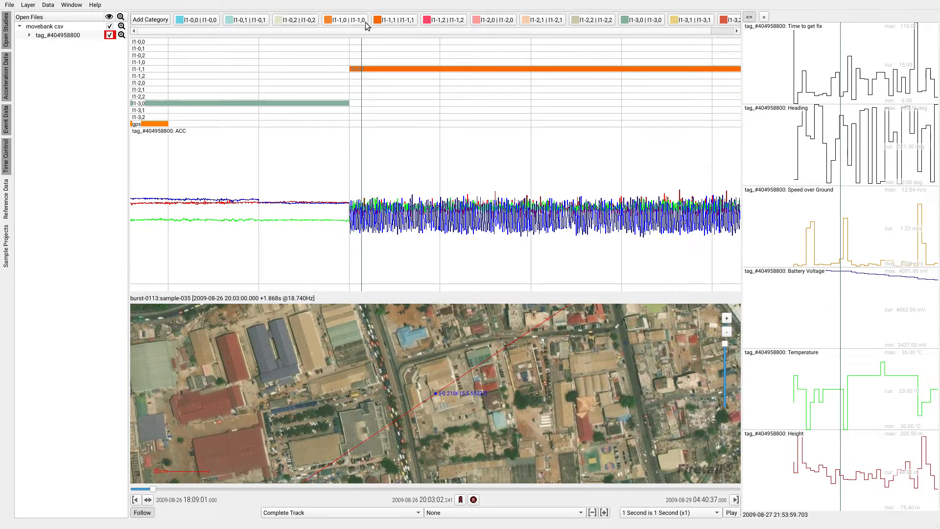
# - Rename the l1-1,1 annotation category, setting its layer name to flight and its category name to A
pyautogui.doubleClick(395, 20)
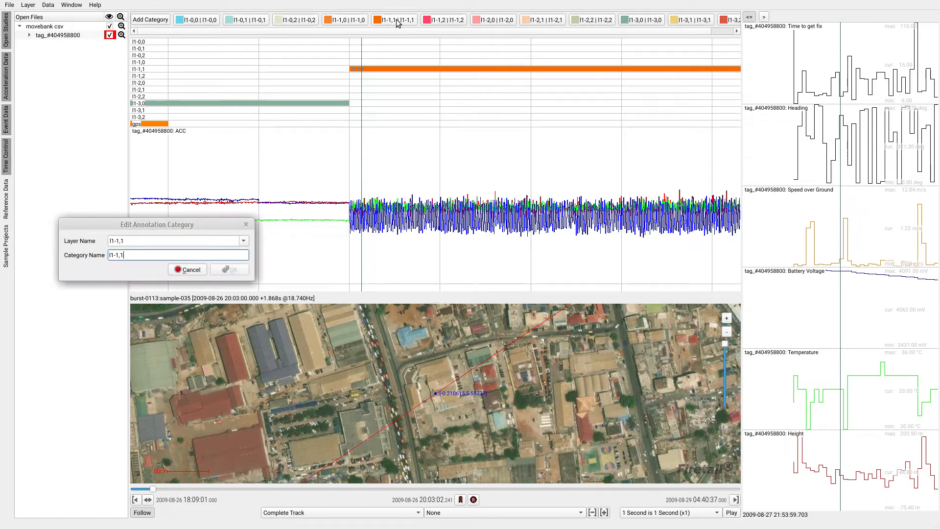
pyautogui.moveTo(206, 227); pyautogui.dragTo(229, 228)
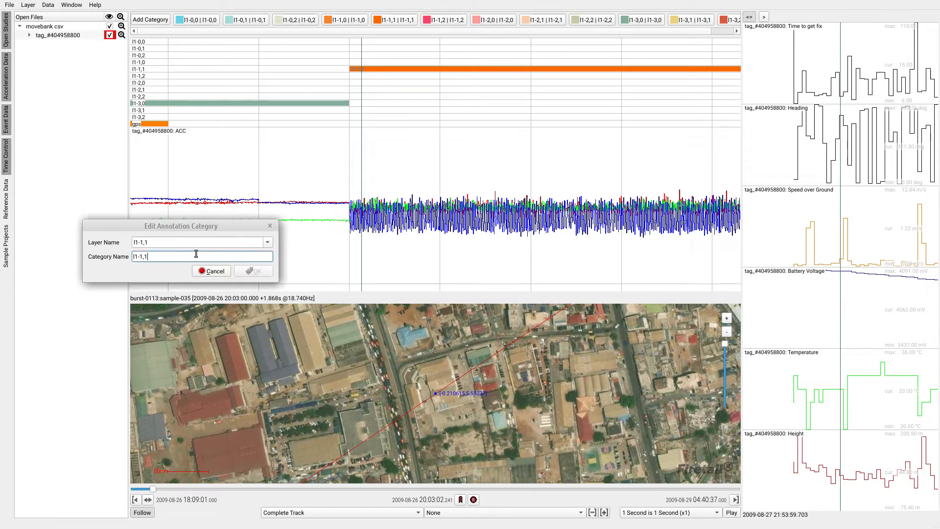
pyautogui.moveTo(167, 240); pyautogui.dragTo(122, 242)
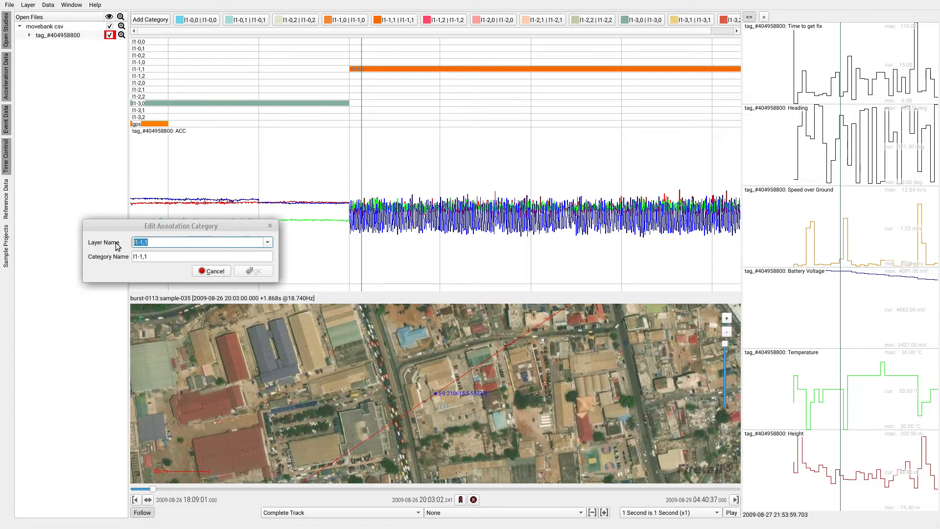
pyautogui.write('fligh')
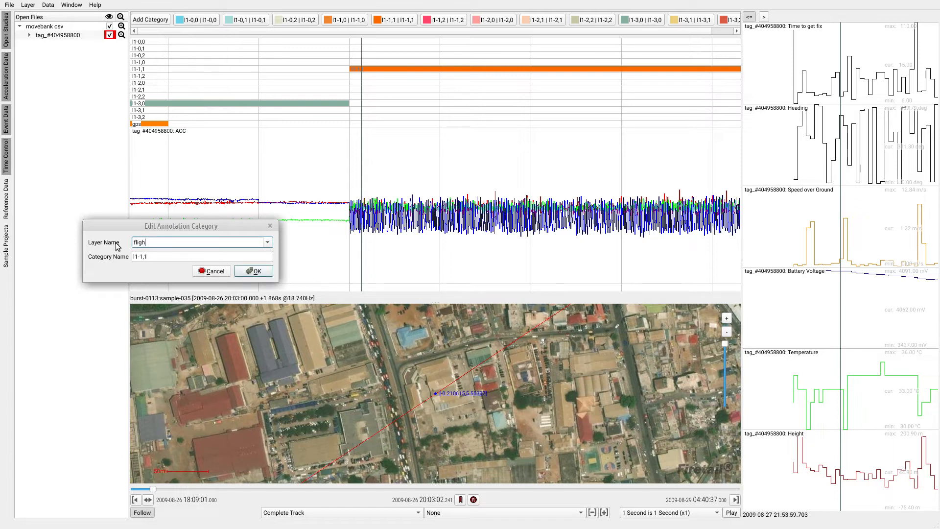
pyautogui.write('t')
pyautogui.press('Tab')
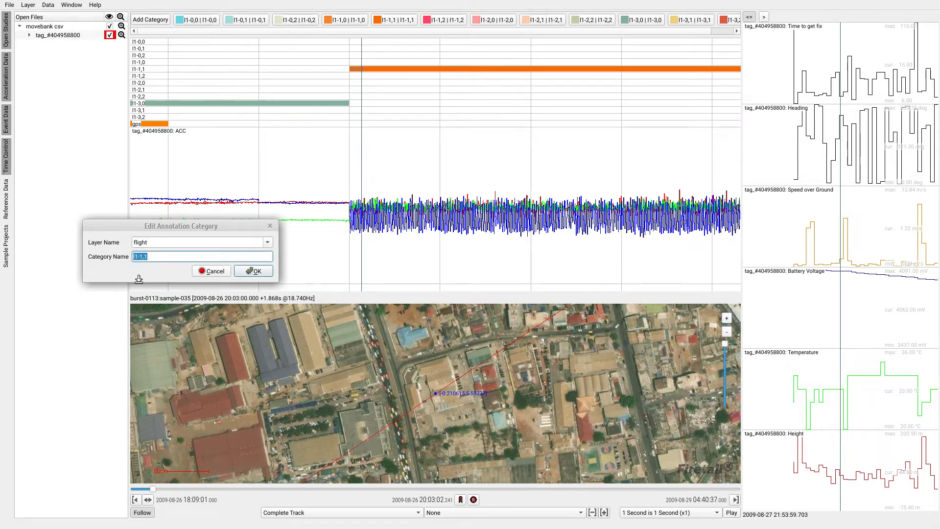
pyautogui.write('A')
pyautogui.click(258, 274)
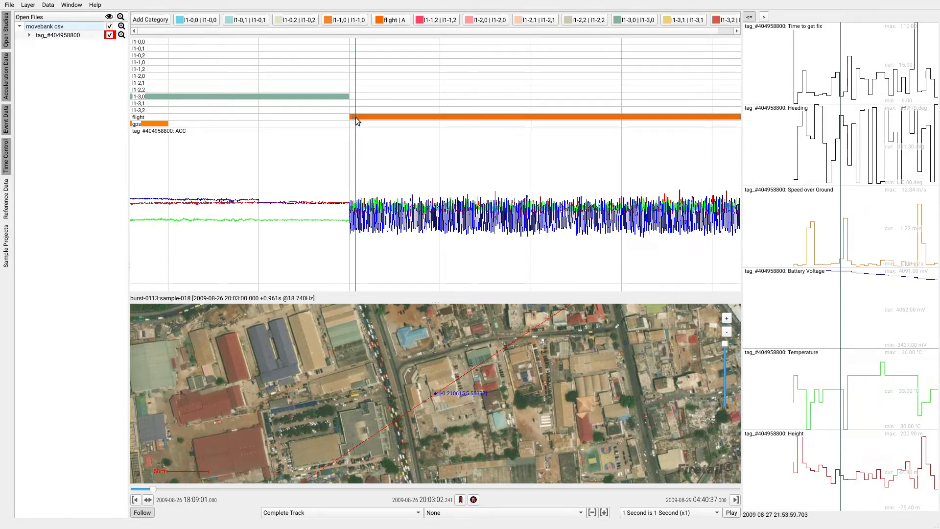
# - Review where the flight segments fall across the acceleration timeline on the evening of 2009-08-26
pyautogui.scroll(-8, 496, 154)
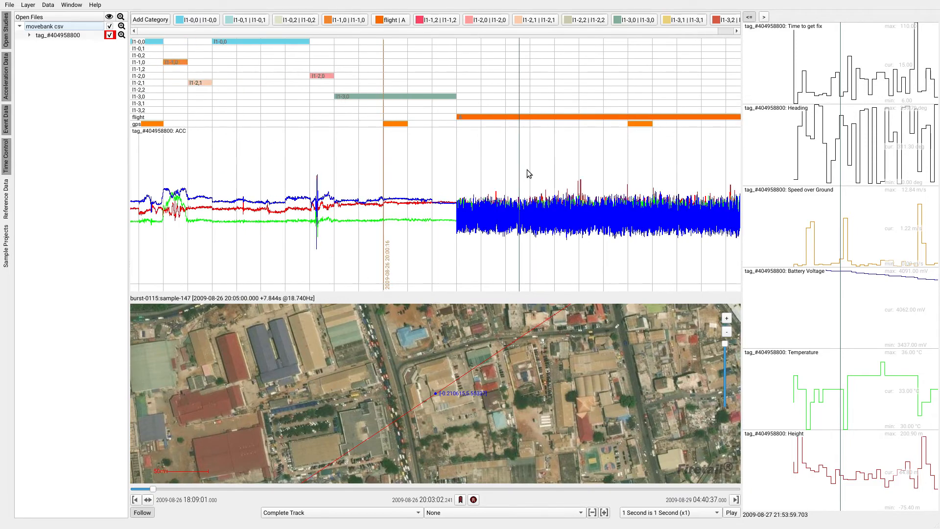
pyautogui.scroll(-1, 528, 170)
pyautogui.moveTo(671, 165); pyautogui.dragTo(371, 159)
pyautogui.scroll(-8, 510, 172)
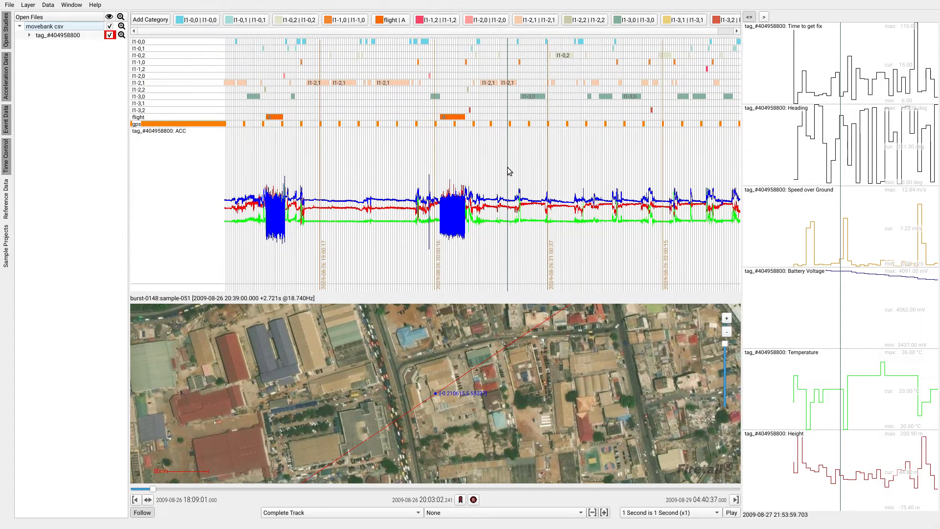
pyautogui.moveTo(418, 162); pyautogui.dragTo(457, 168)
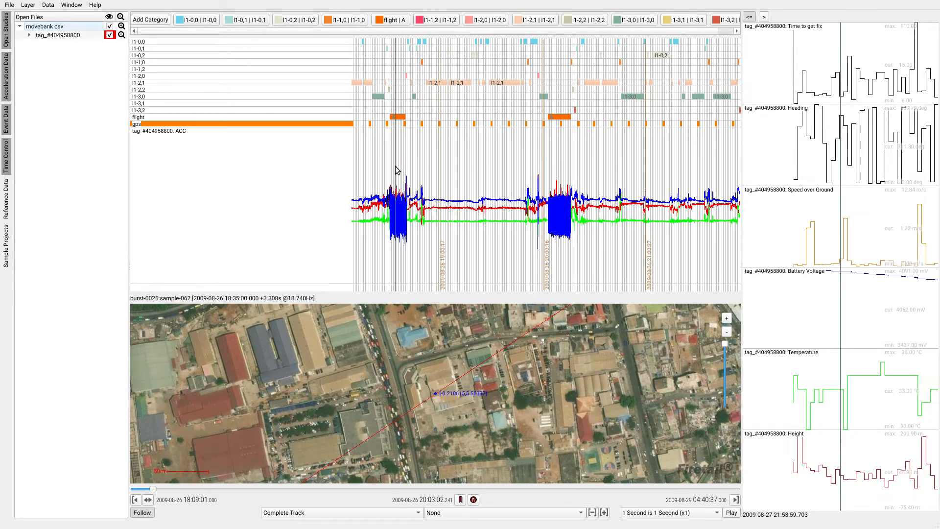
# - Inspect the first flight segment around 18:35 and the categories assigned directly before and after it
pyautogui.scroll(3, 397, 169)
pyautogui.scroll(8, 397, 171)
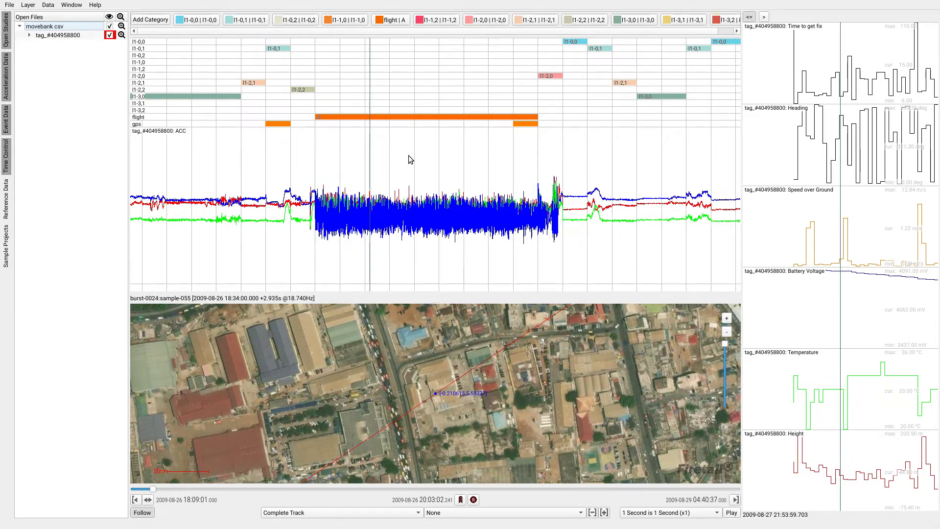
pyautogui.scroll(-2, 449, 157)
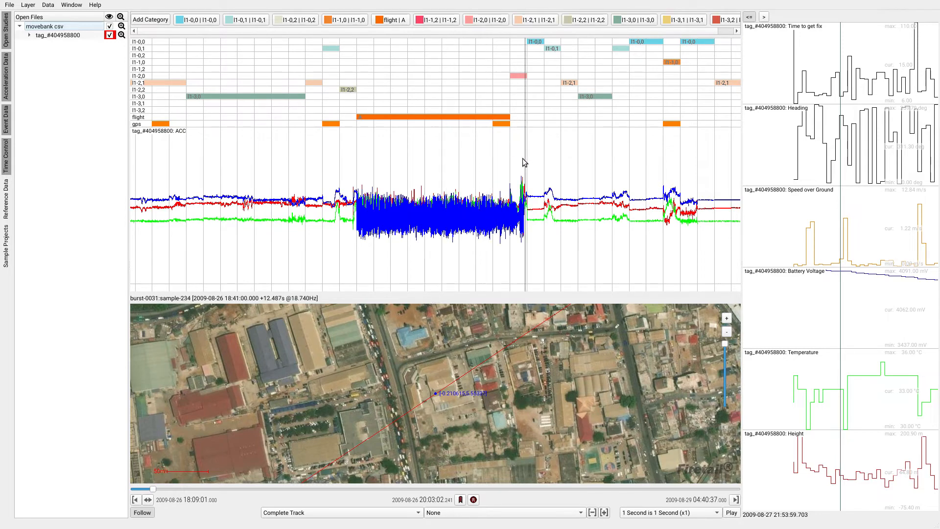
# - Rename the l1-2,0 annotation category that follows the first flight, setting its layer name to landing and its category name to L1
pyautogui.moveTo(525, 158); pyautogui.dragTo(422, 155)
pyautogui.scroll(6, 424, 162)
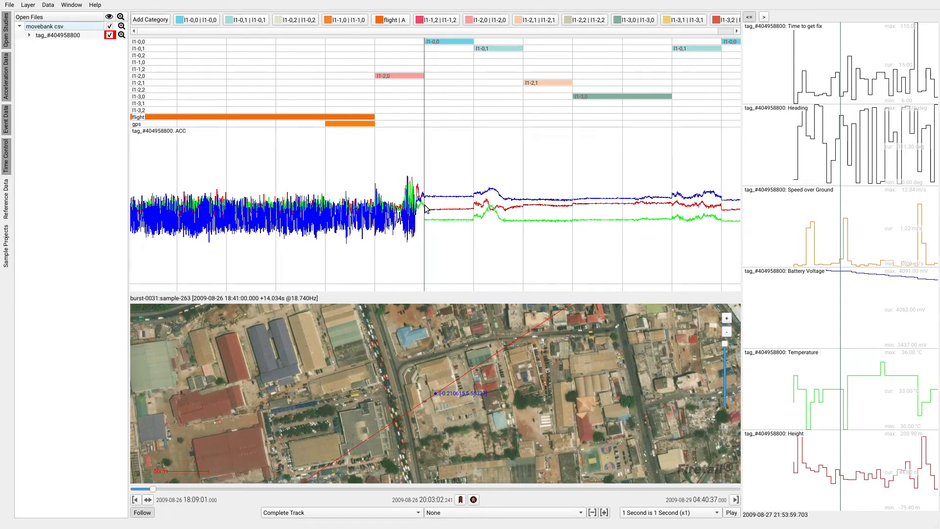
pyautogui.scroll(5, 410, 200)
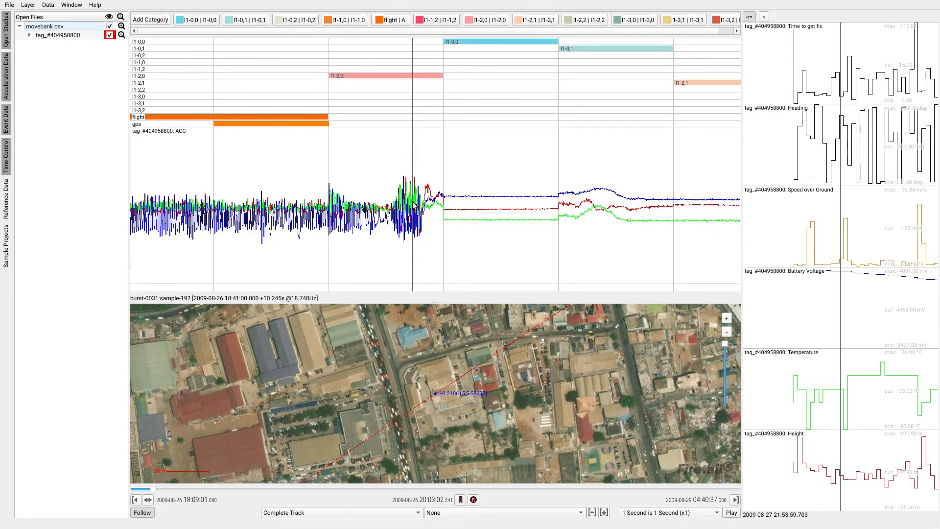
pyautogui.scroll(-3, 292, 184)
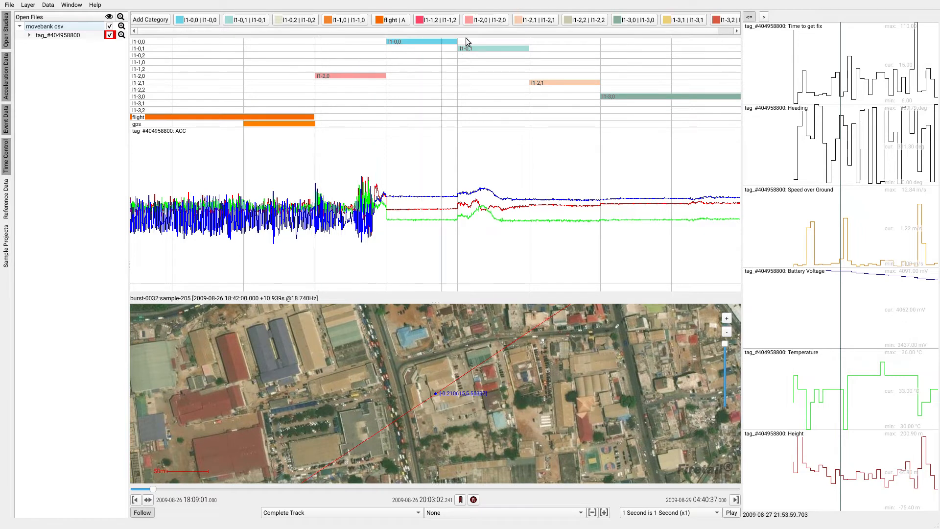
pyautogui.doubleClick(491, 24)
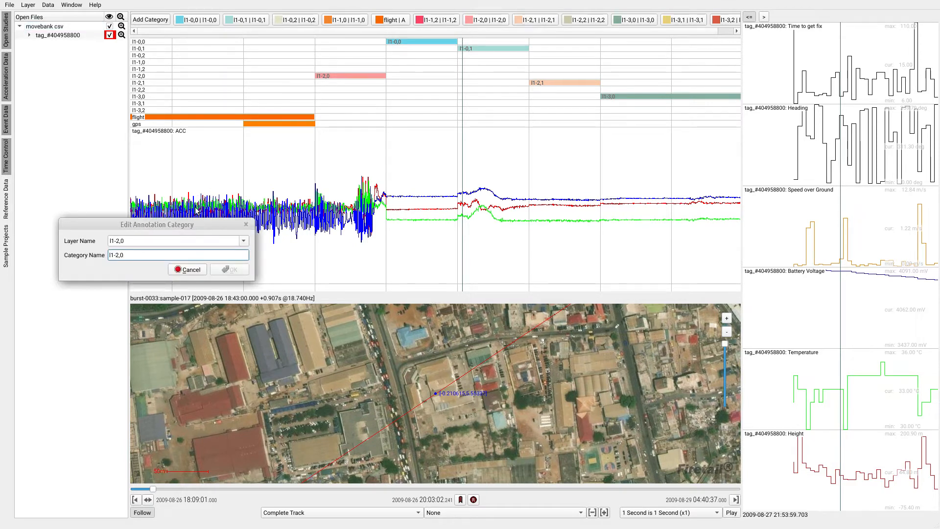
pyautogui.moveTo(196, 216); pyautogui.dragTo(453, 151)
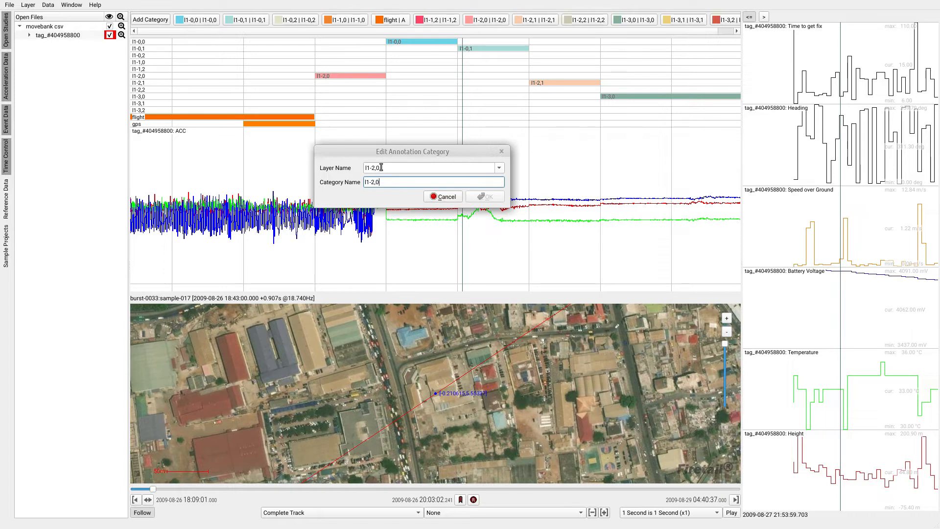
pyautogui.moveTo(373, 168); pyautogui.dragTo(381, 168)
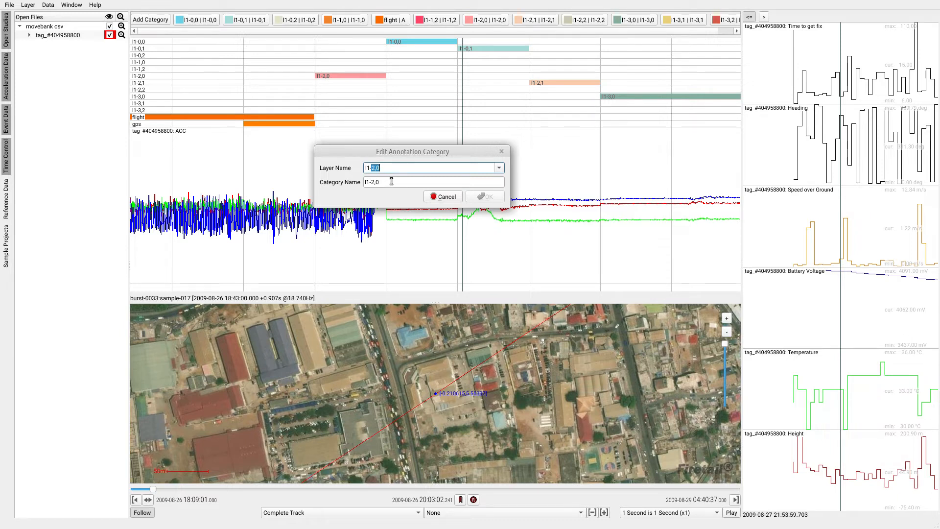
pyautogui.click(388, 167)
pyautogui.moveTo(391, 167); pyautogui.dragTo(358, 168)
pyautogui.moveTo(368, 153)
pyautogui.mouseDown()
pyautogui.moveTo(452, 180)
pyautogui.moveTo(472, 224)
pyautogui.moveTo(455, 255)
pyautogui.mouseUp()
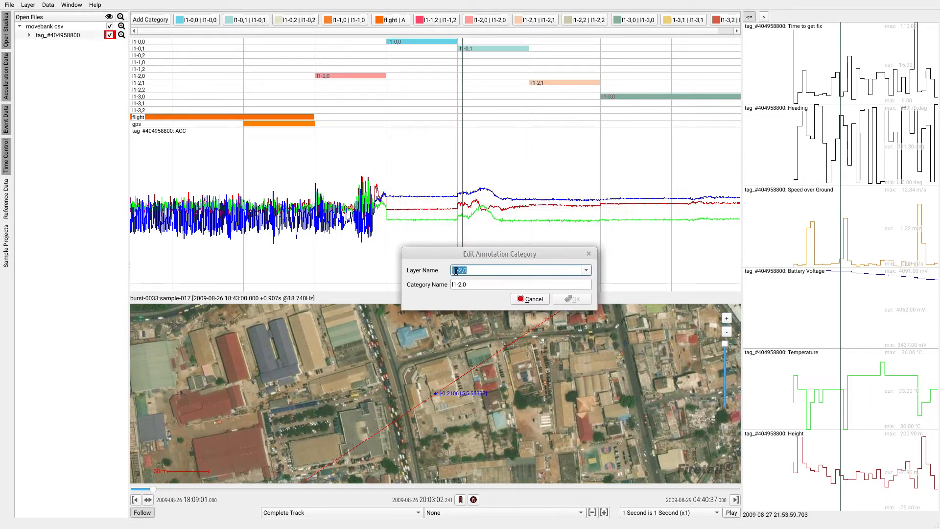
pyautogui.write('landing')
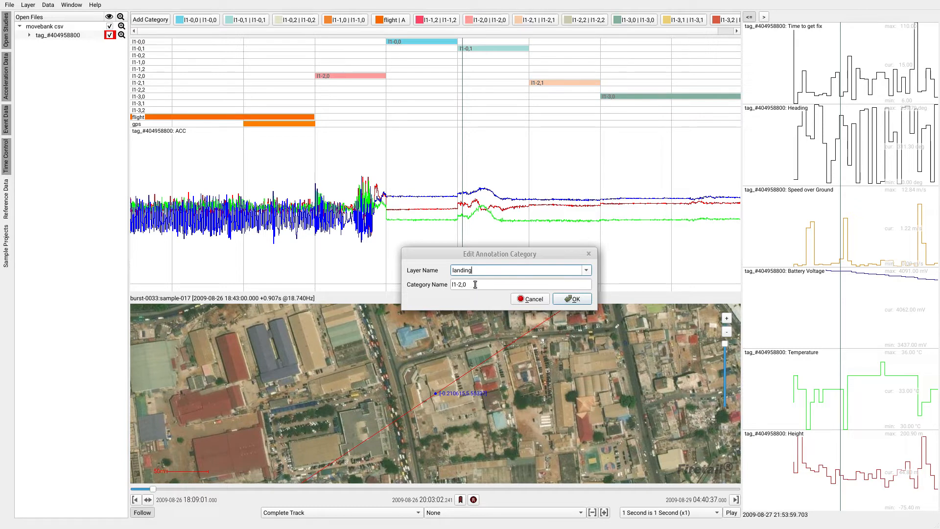
pyautogui.moveTo(475, 284); pyautogui.dragTo(447, 285)
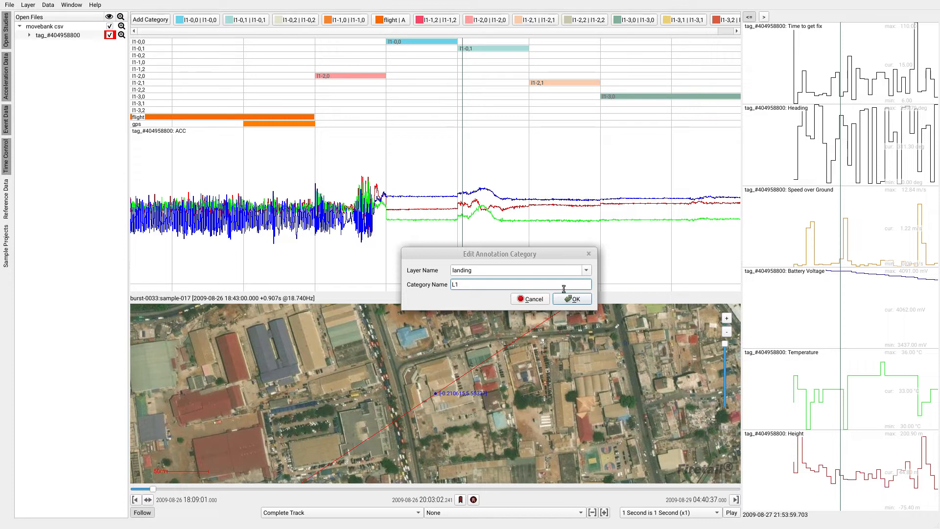
pyautogui.click(575, 302)
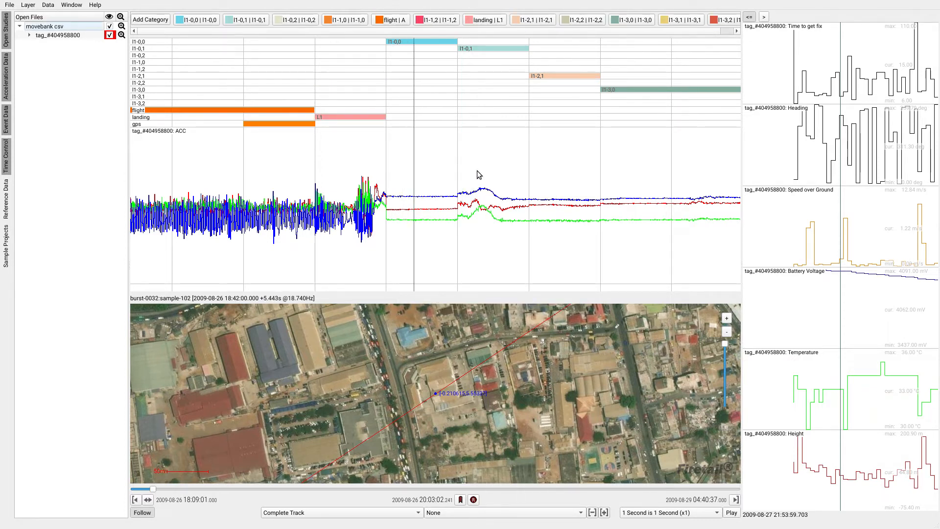
# - Review where the landing segments fall relative to the flight segments from the evening of 2009-08-26 into the early hours of 2009-08-27
pyautogui.scroll(-10, 510, 171)
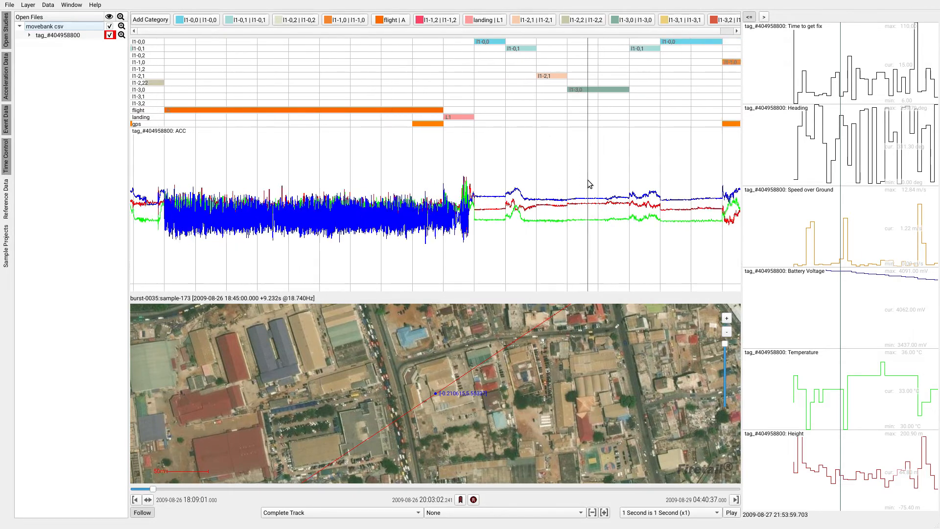
pyautogui.scroll(-8, 499, 186)
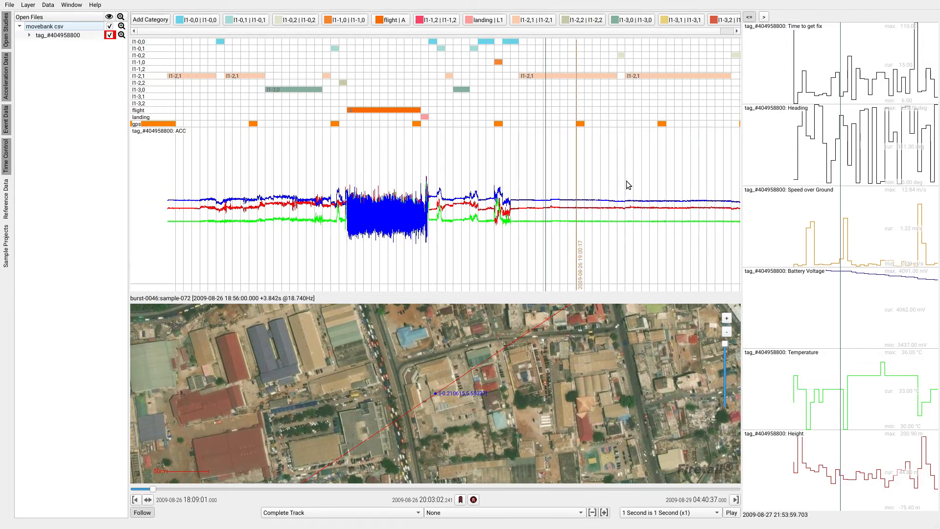
pyautogui.scroll(-10, 609, 185)
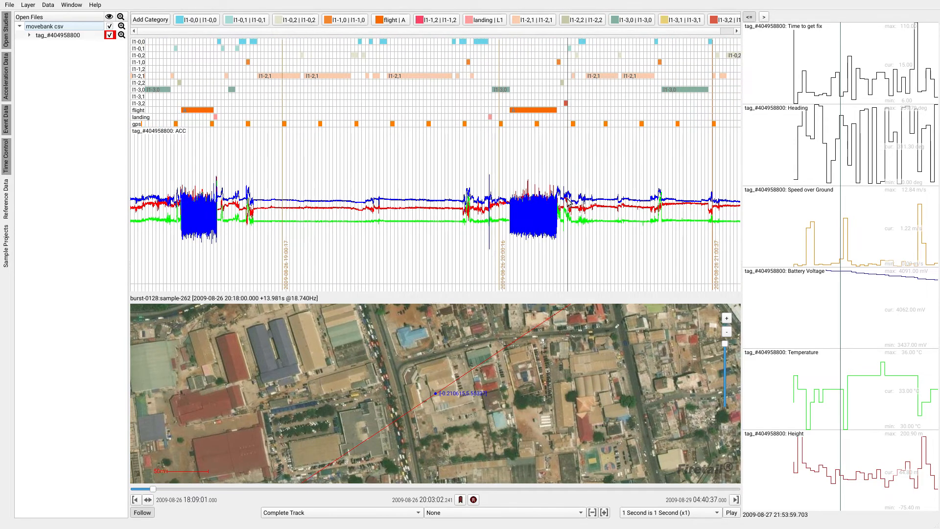
pyautogui.scroll(10, 544, 206)
pyautogui.scroll(2, 540, 202)
pyautogui.scroll(-5, 540, 201)
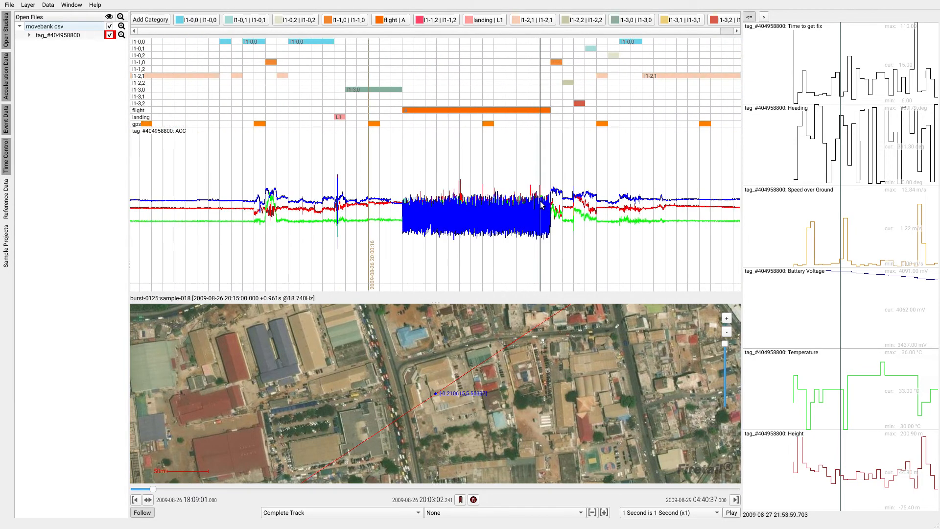
pyautogui.moveTo(705, 188); pyautogui.dragTo(335, 212)
pyautogui.scroll(-5, 637, 191)
pyautogui.scroll(-4, 637, 188)
pyautogui.moveTo(668, 191); pyautogui.dragTo(416, 194)
pyautogui.moveTo(619, 201); pyautogui.dragTo(425, 208)
pyautogui.moveTo(705, 201); pyautogui.dragTo(518, 203)
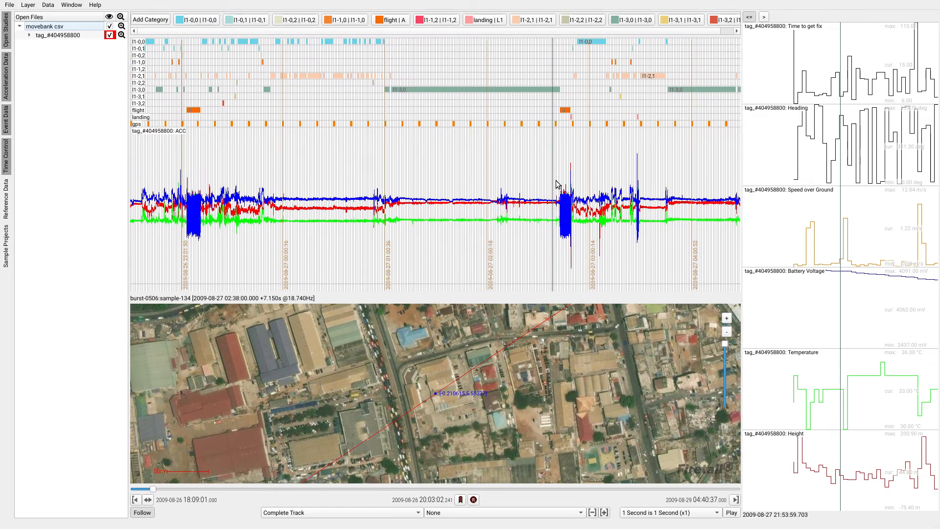
# - Inspect the flight and landing segments shortly before 03:00 on 2009-08-27 and recentre the map on the landing burst at 02:49
pyautogui.scroll(5, 570, 187)
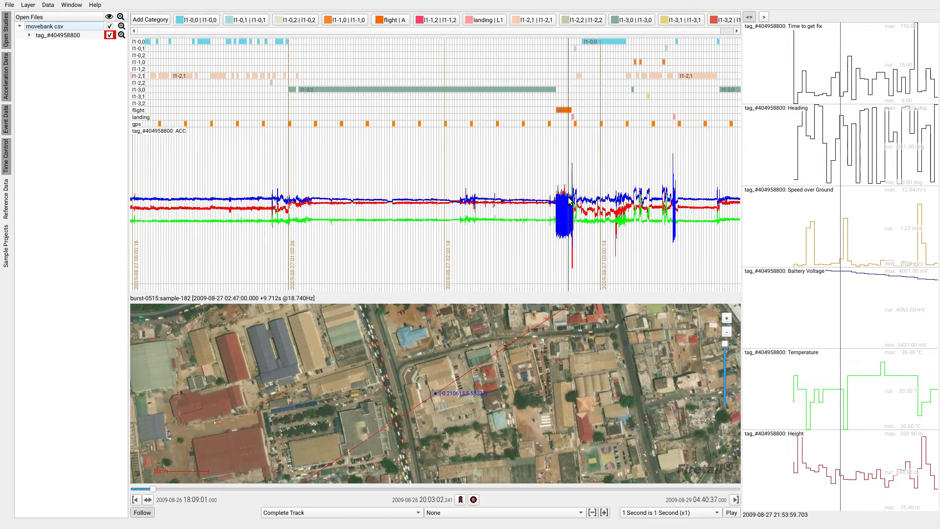
pyautogui.scroll(3, 571, 187)
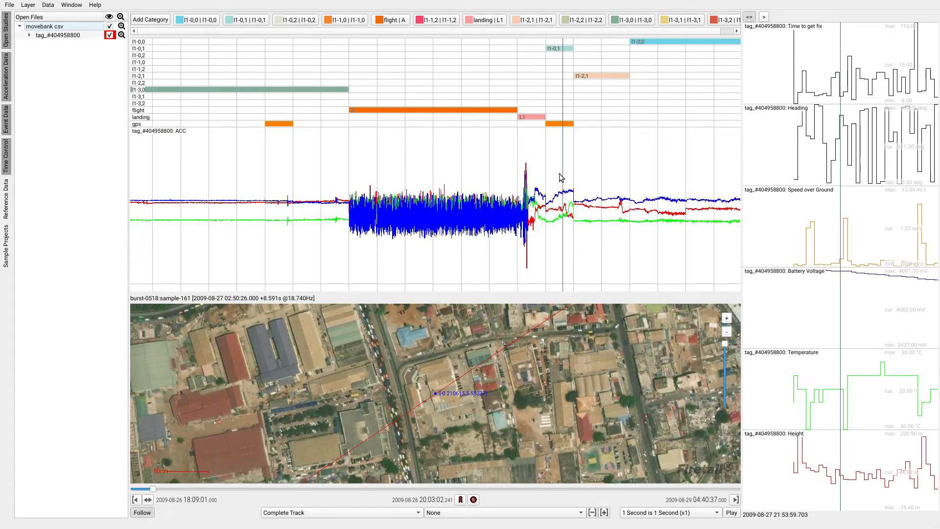
pyautogui.scroll(1, 563, 186)
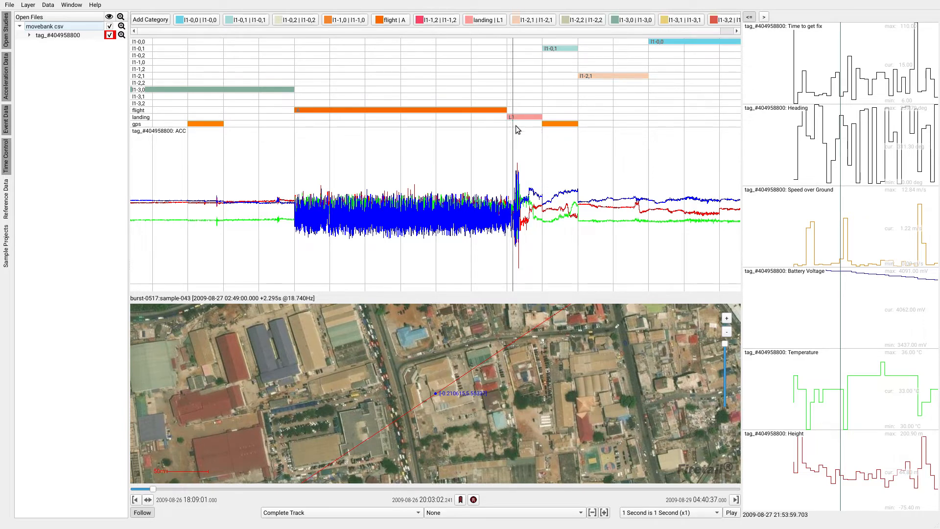
pyautogui.click(519, 222)
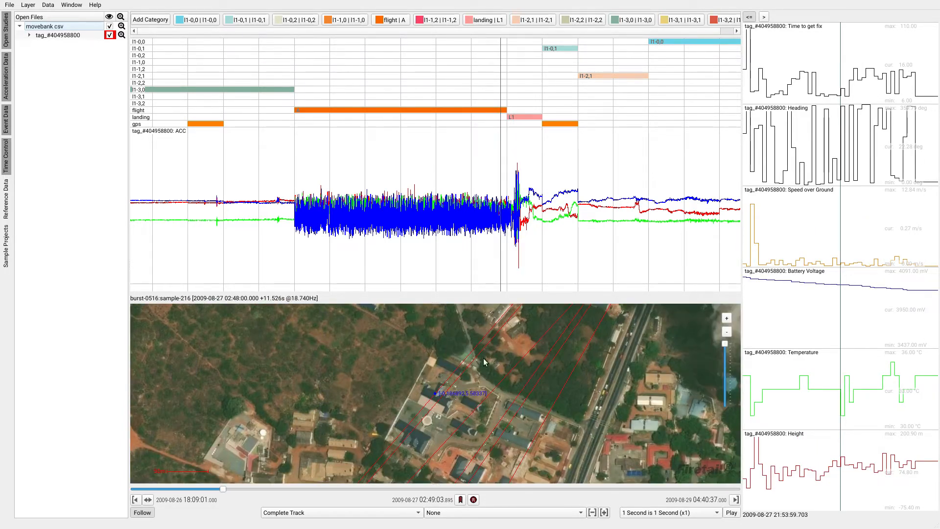
# - Recentre the map on the quiet phase after the landing at 02:53 and examine the bat's location up close
pyautogui.scroll(-2, 545, 197)
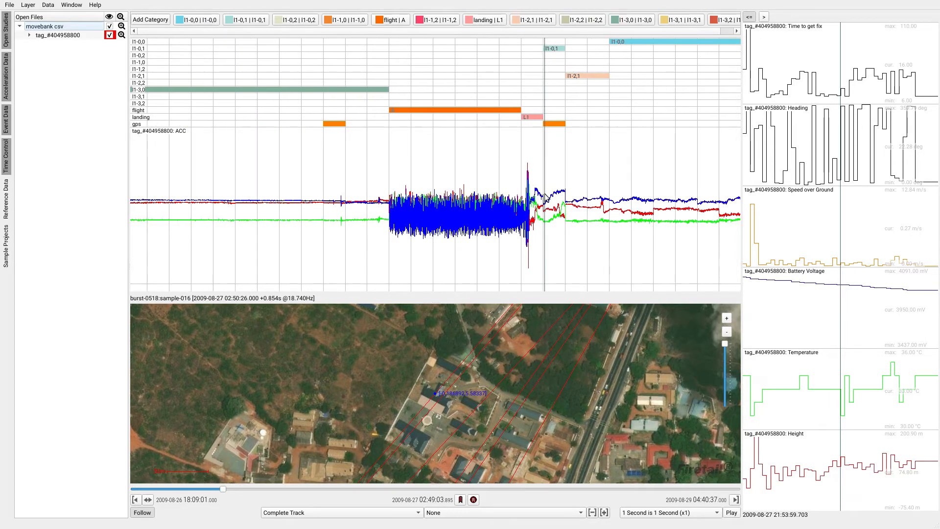
pyautogui.scroll(-1, 546, 197)
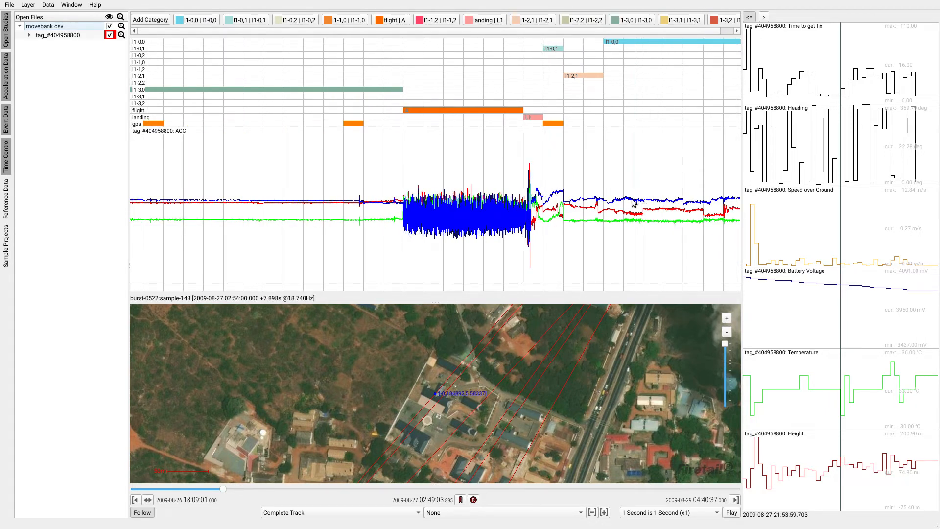
pyautogui.scroll(3, 630, 197)
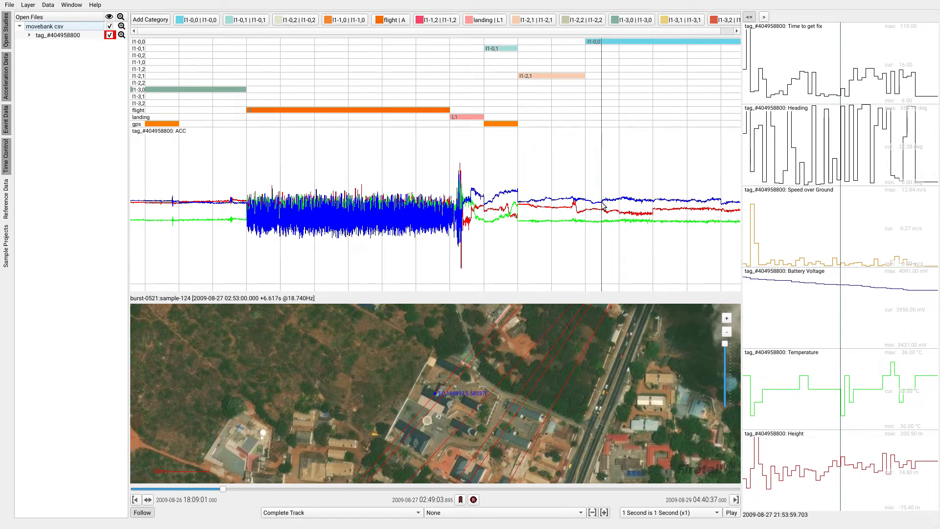
pyautogui.click(594, 205)
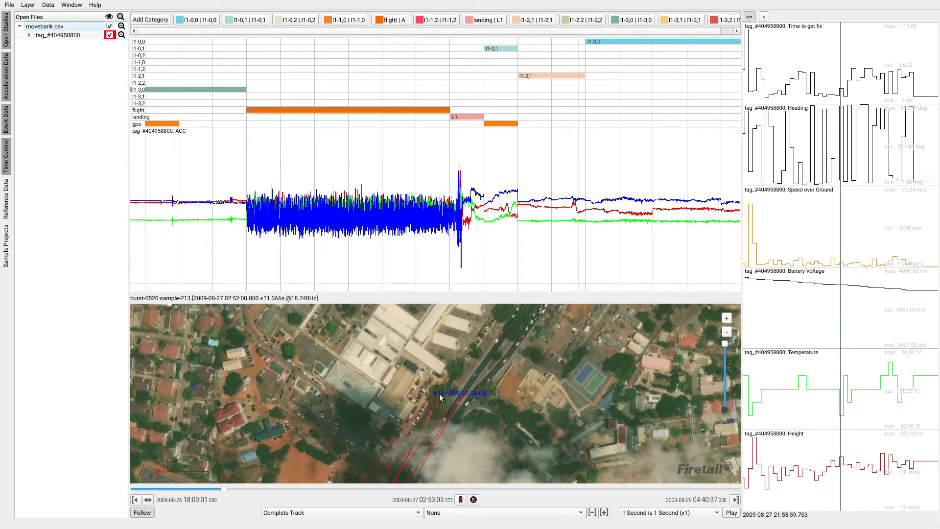
pyautogui.scroll(2, 439, 394)
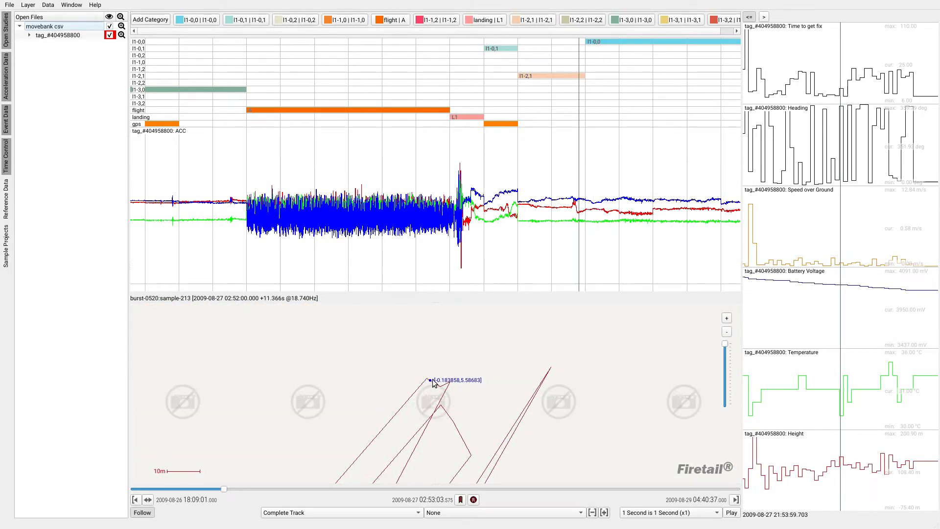
pyautogui.scroll(-1, 438, 379)
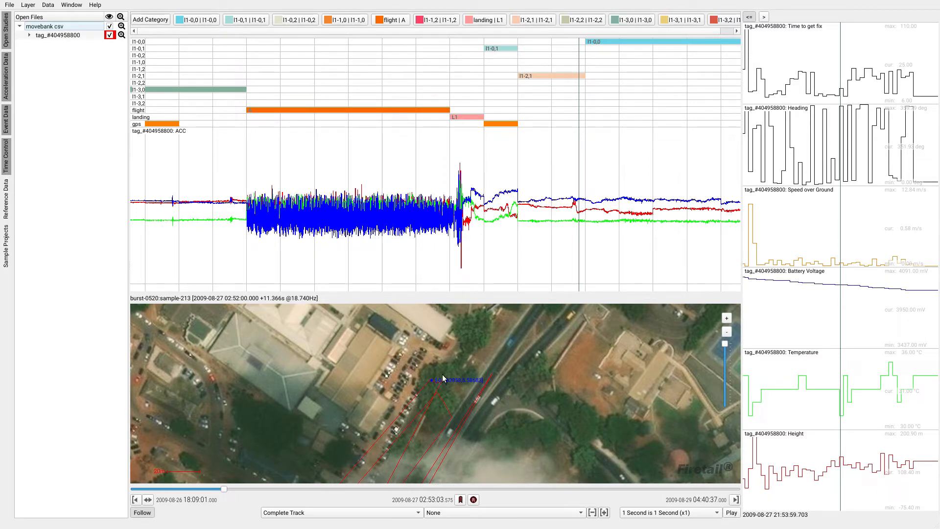
# - Rename the l1-0,0 annotation category, setting its layer name to stationary and its category name to S1
pyautogui.moveTo(612, 233); pyautogui.dragTo(370, 215)
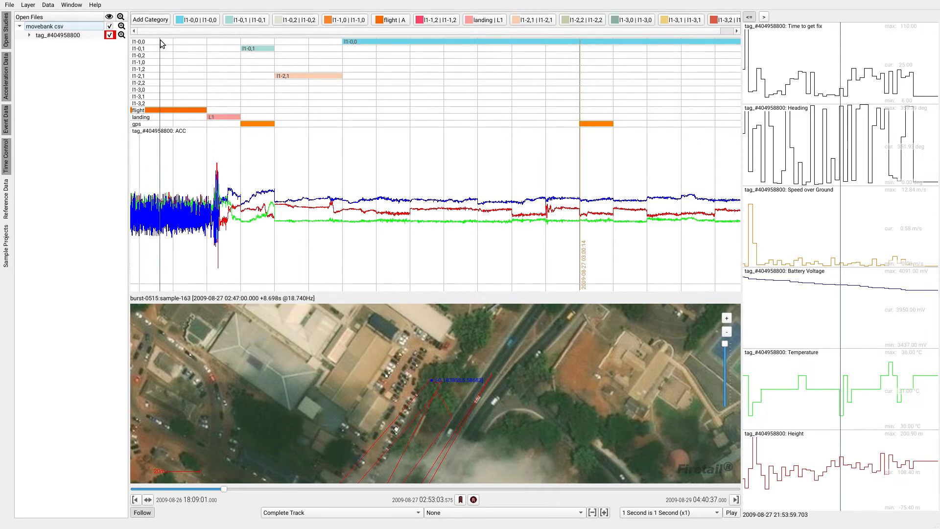
pyautogui.doubleClick(203, 22)
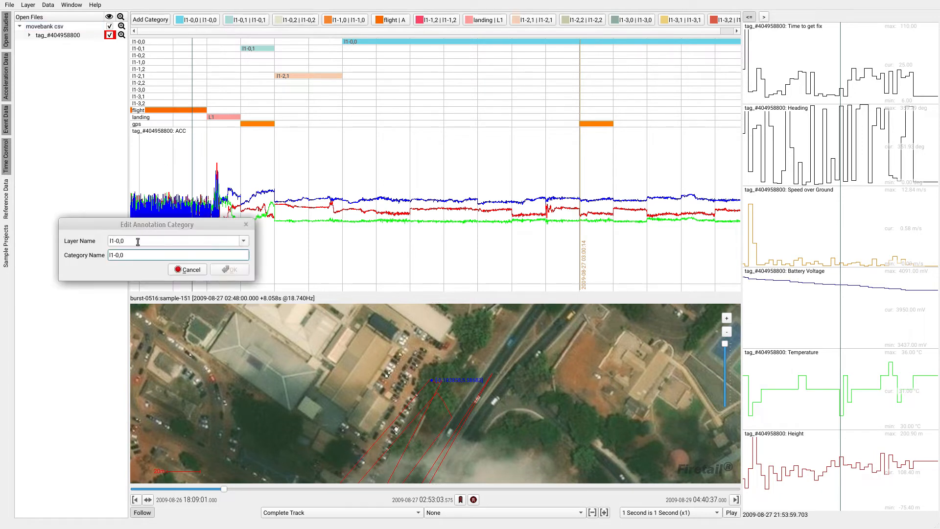
pyautogui.moveTo(138, 242); pyautogui.dragTo(104, 241)
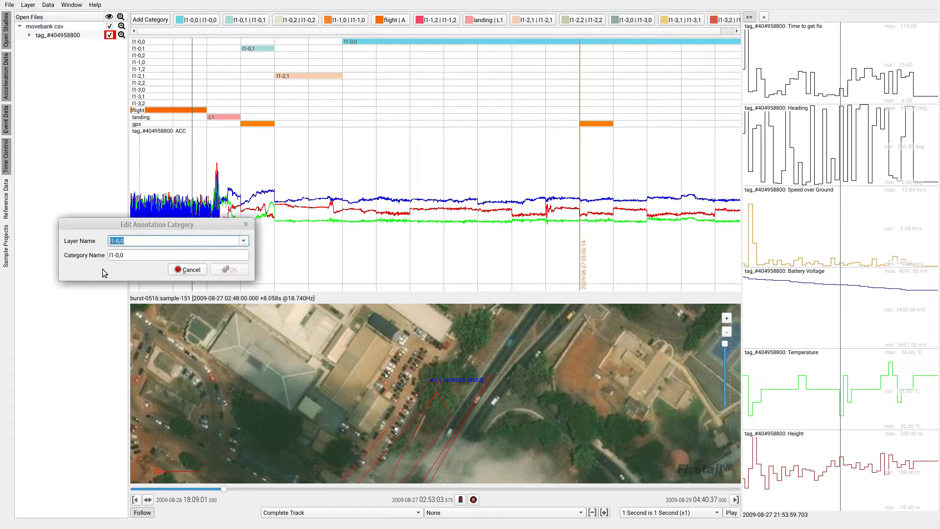
pyautogui.write('station')
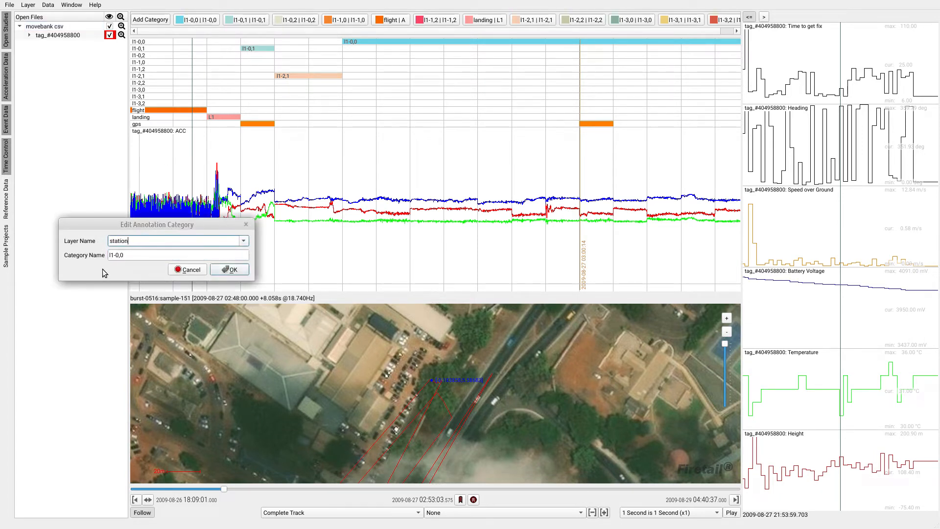
pyautogui.write('ary')
pyautogui.press('Tab')
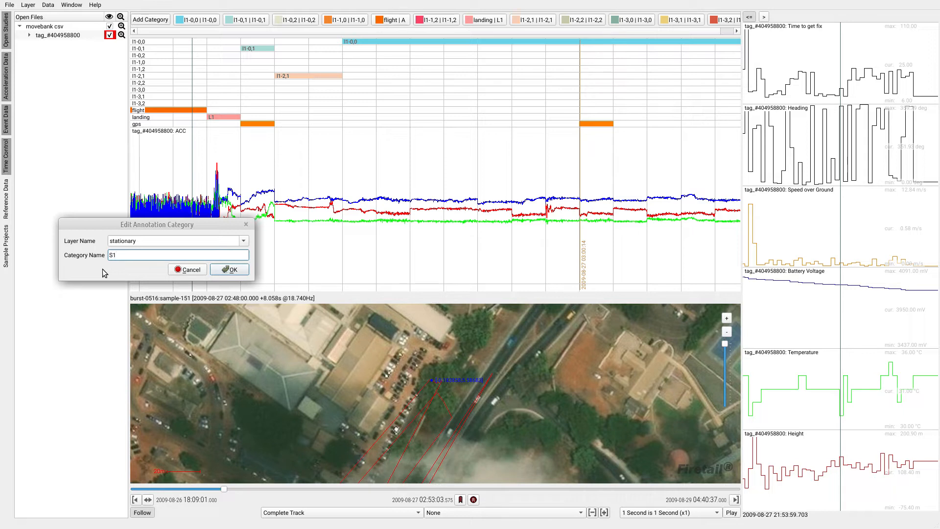
pyautogui.click(231, 269)
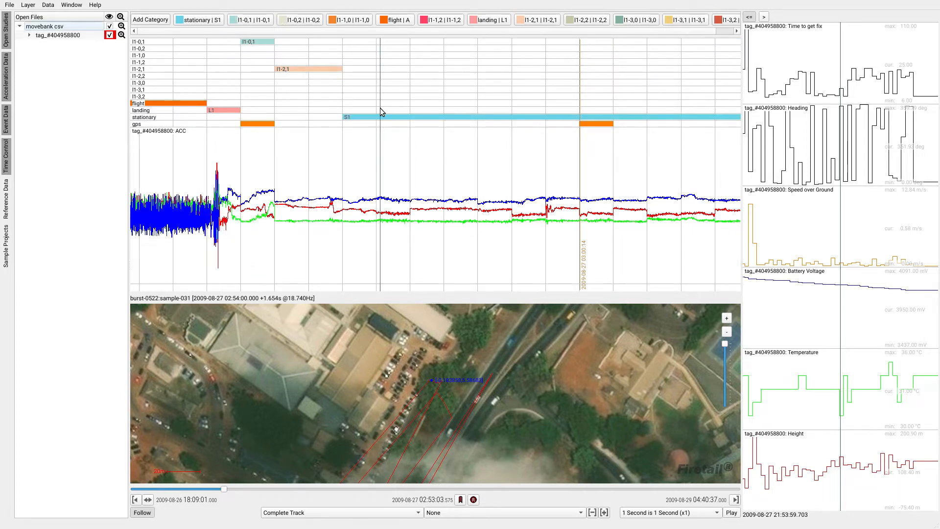
# - Review the stationary segment after the landing and the categories that follow it, and examine the reference data plots over a narrower time range
pyautogui.moveTo(559, 145); pyautogui.dragTo(382, 146)
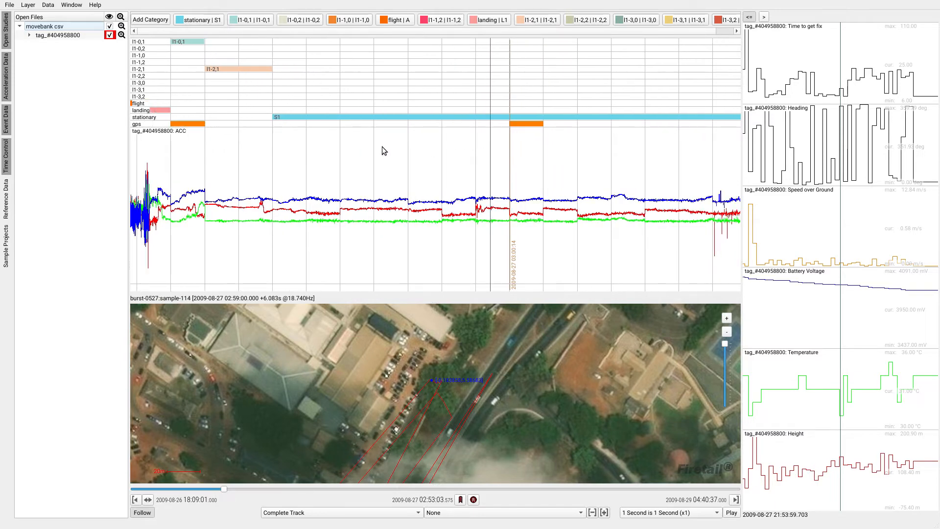
pyautogui.scroll(-5, 387, 147)
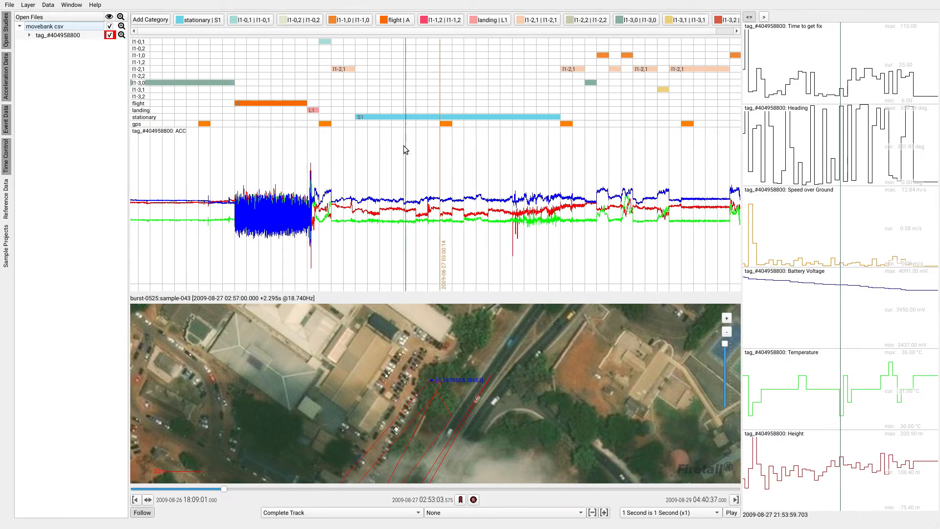
pyautogui.scroll(-2, 403, 146)
pyautogui.moveTo(586, 175); pyautogui.dragTo(484, 176)
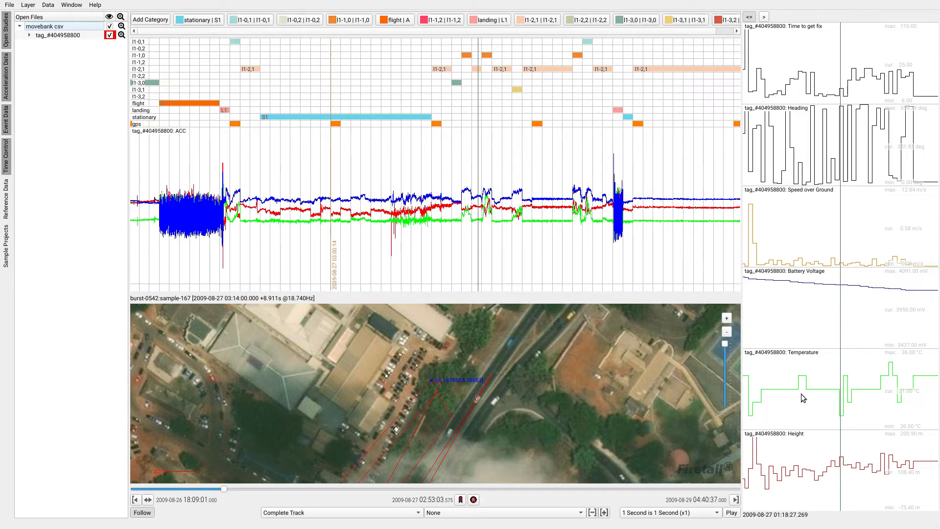
pyautogui.scroll(3, 843, 303)
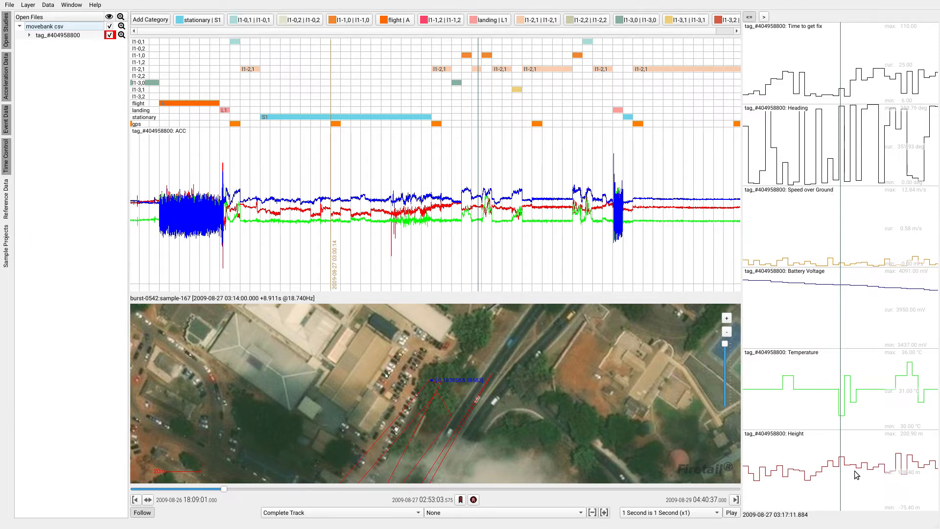
# - Examine the temperature and height plots around the landing and the wider surroundings of the track on the map
pyautogui.scroll(5, 842, 469)
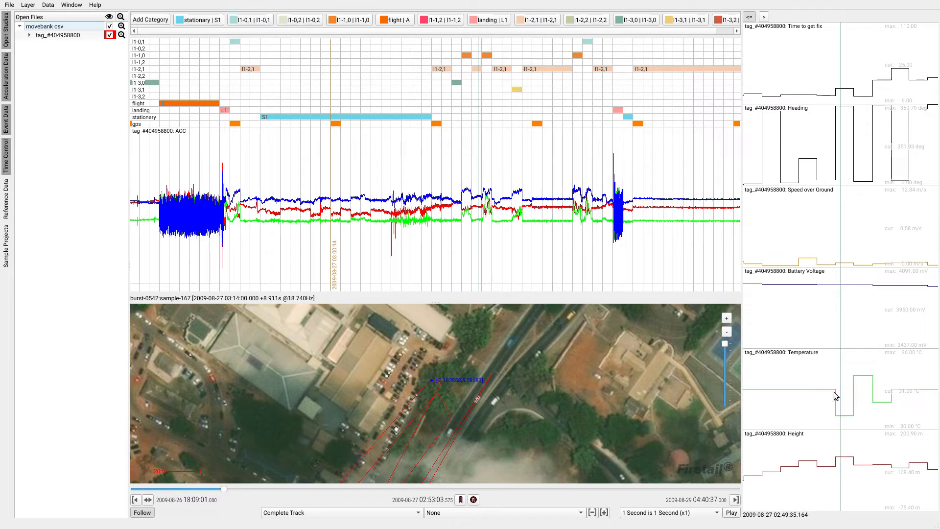
pyautogui.scroll(-3, 419, 387)
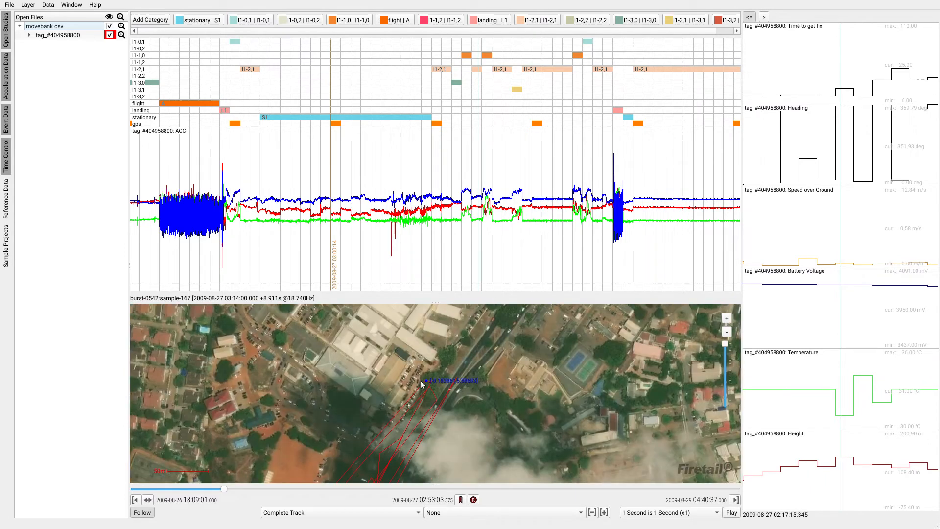
pyautogui.moveTo(405, 412); pyautogui.dragTo(439, 366)
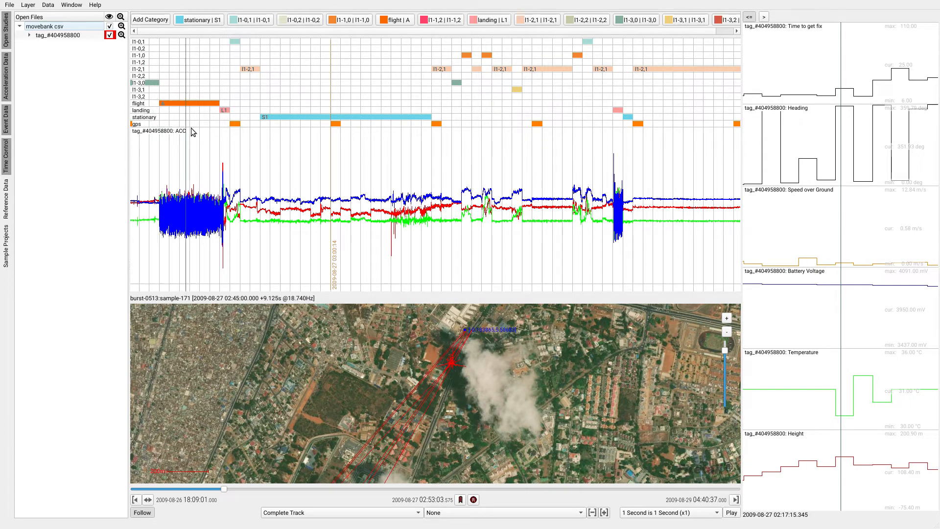
# - Recentre the map on the burst at 03:44 on 2009-08-27 and play the track up to the short S1 segment
pyautogui.moveTo(601, 239); pyautogui.dragTo(420, 233)
pyautogui.moveTo(566, 216); pyautogui.dragTo(483, 228)
pyautogui.scroll(5, 458, 206)
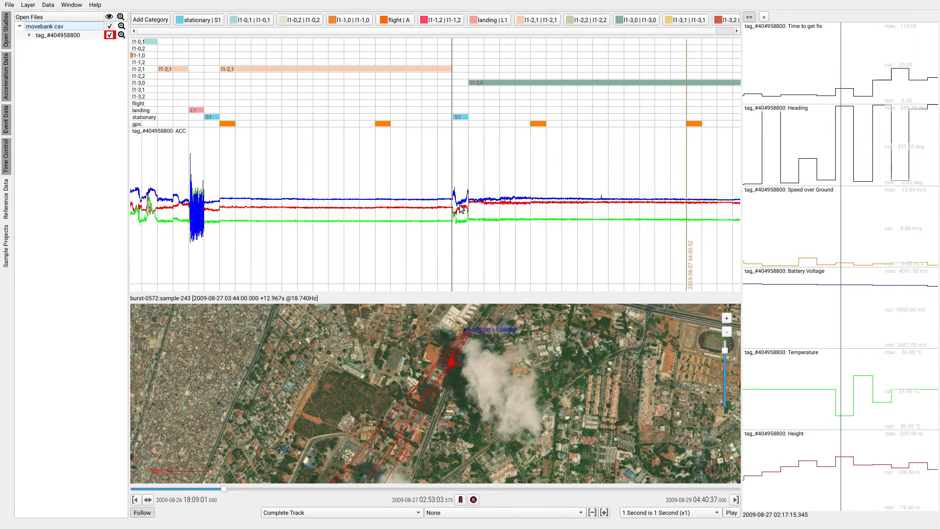
pyautogui.click(440, 118)
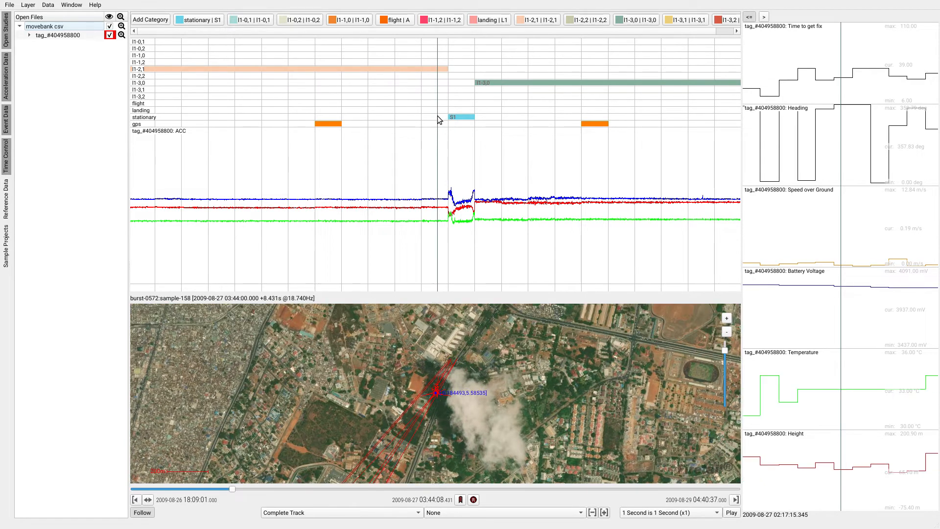
pyautogui.click(732, 513)
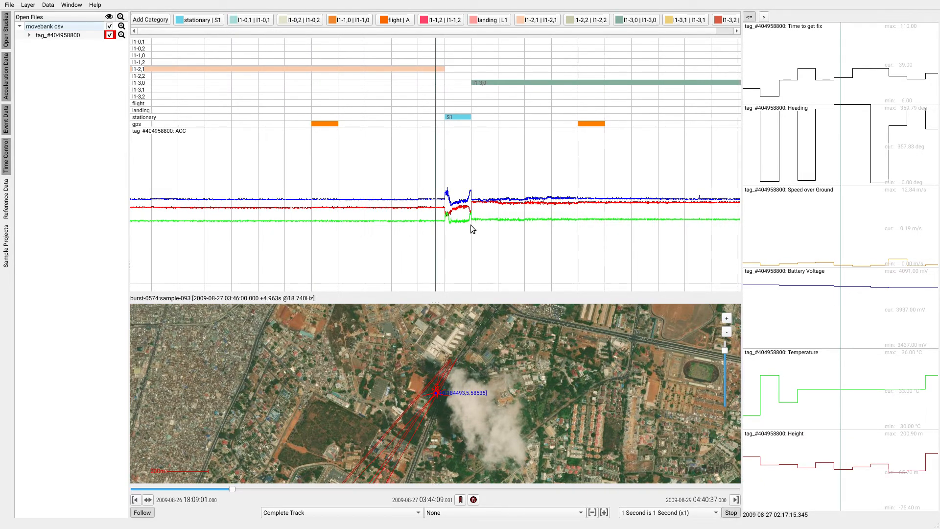
pyautogui.scroll(5, 455, 216)
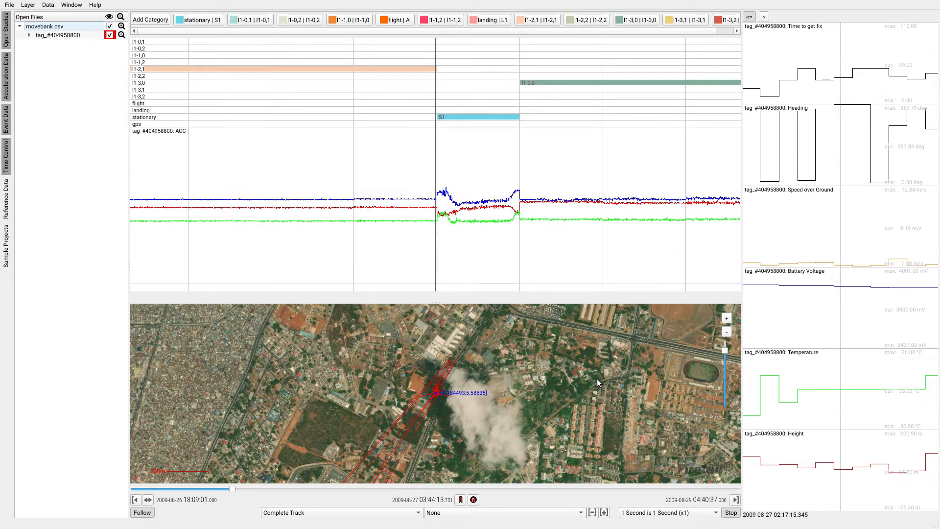
pyautogui.click(731, 512)
# - Compare the bat's map location at 03:30 and 03:41, within the long l1-2,1 segment following the landing
pyautogui.moveTo(360, 254); pyautogui.dragTo(575, 229)
pyautogui.scroll(-7, 316, 136)
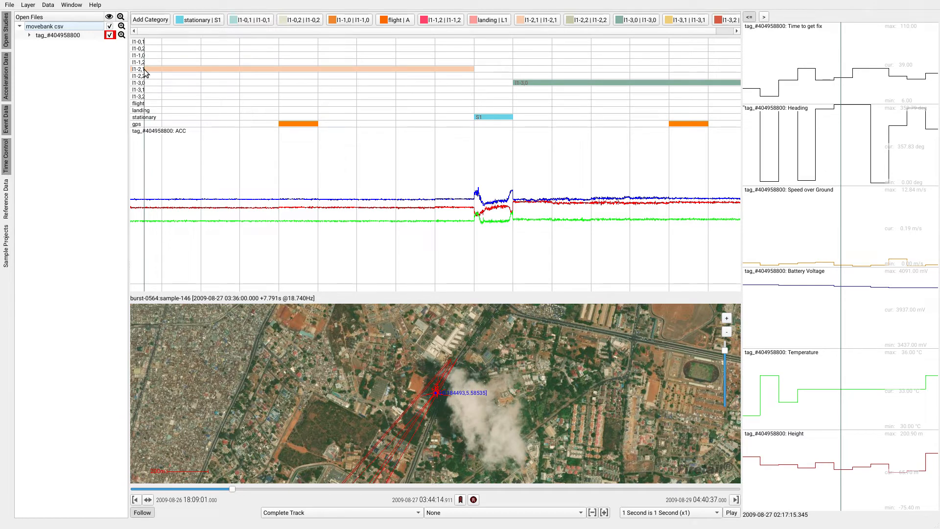
pyautogui.doubleClick(539, 22)
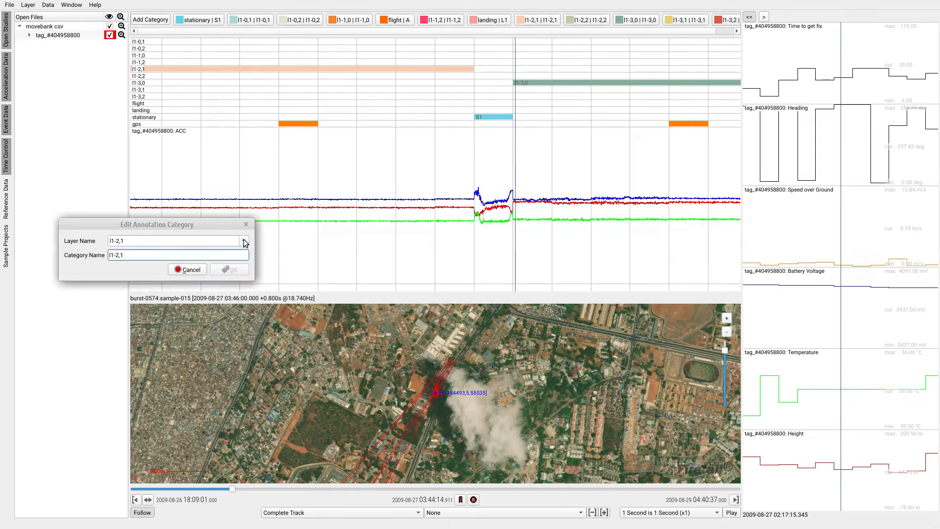
pyautogui.click(191, 270)
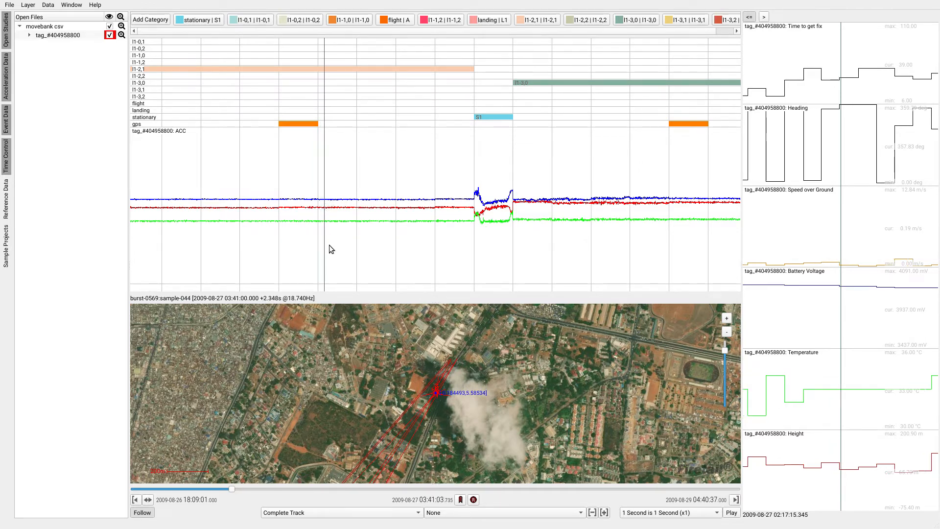
pyautogui.scroll(-3, 280, 224)
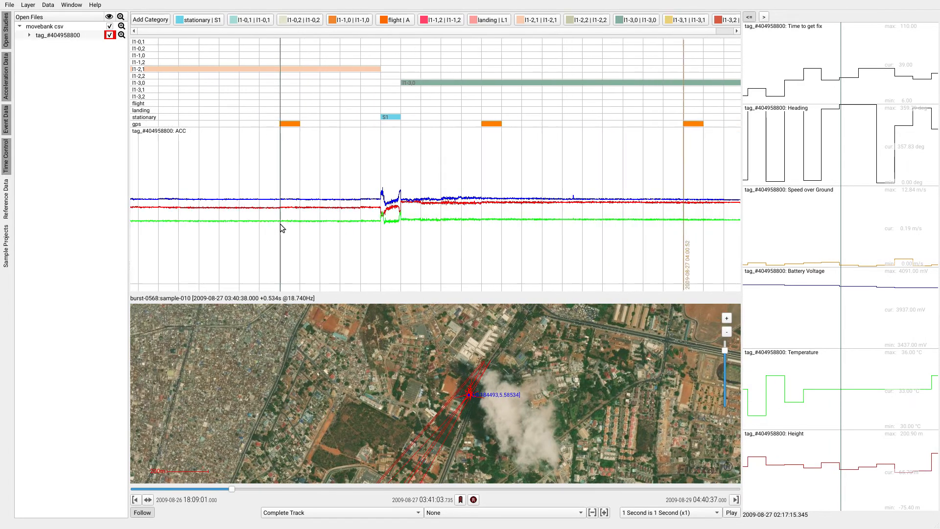
pyautogui.moveTo(266, 218); pyautogui.dragTo(468, 211)
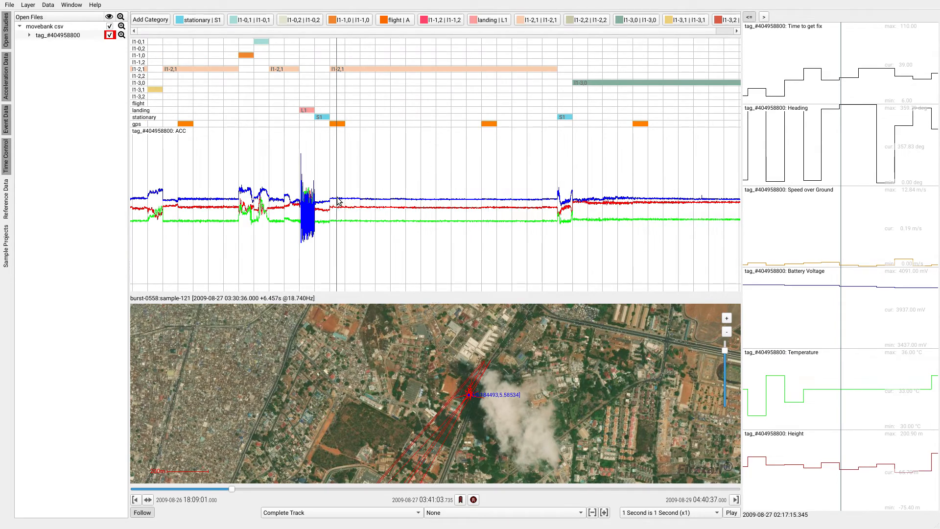
pyautogui.click(338, 201)
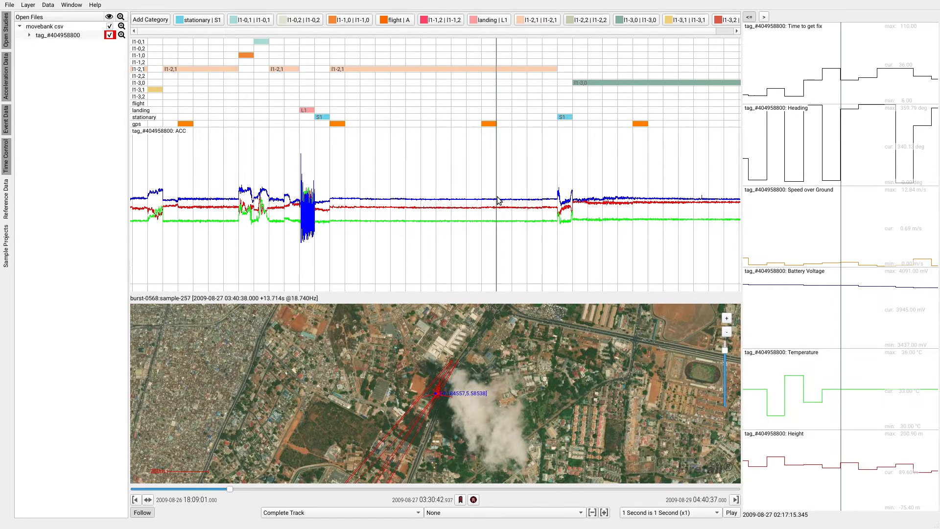
pyautogui.click(497, 199)
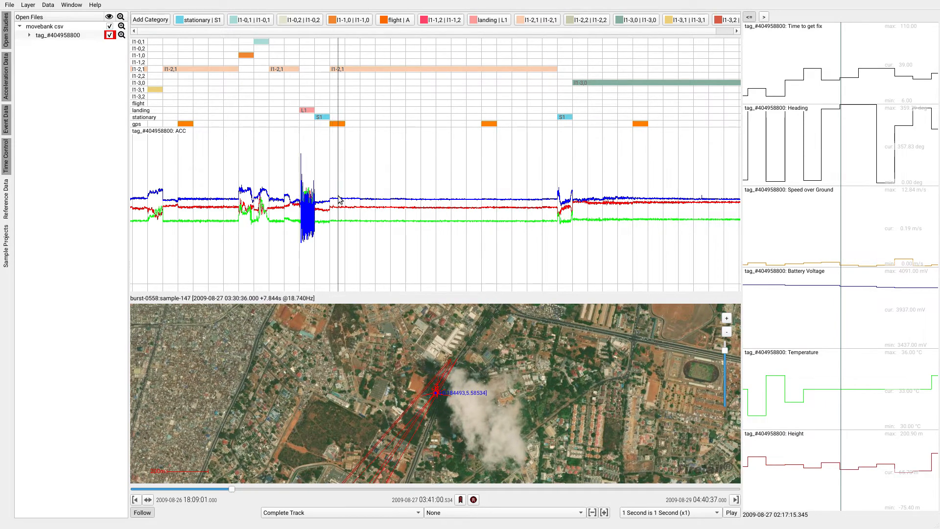
pyautogui.click(339, 197)
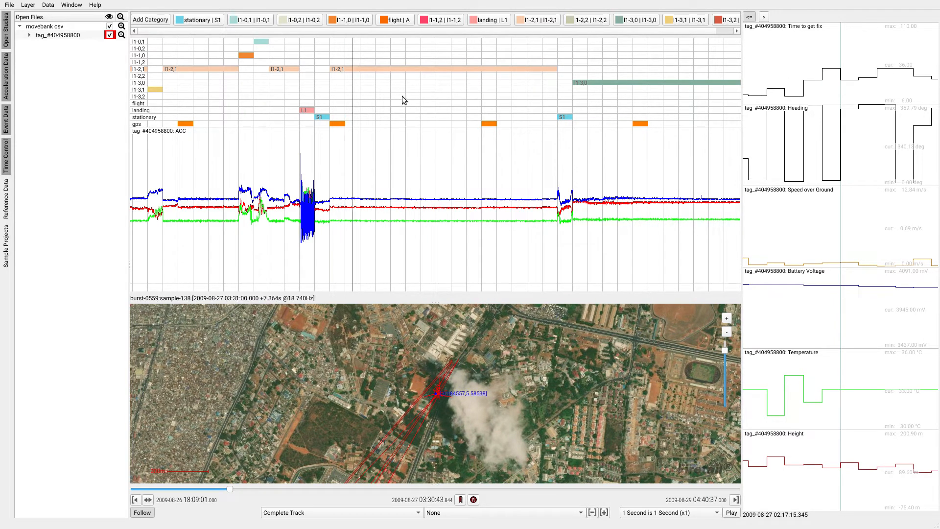
# - Rename the l1-2,1 annotation category, setting its layer name to stationary and its category name to S2
pyautogui.doubleClick(532, 20)
pyautogui.click(244, 240)
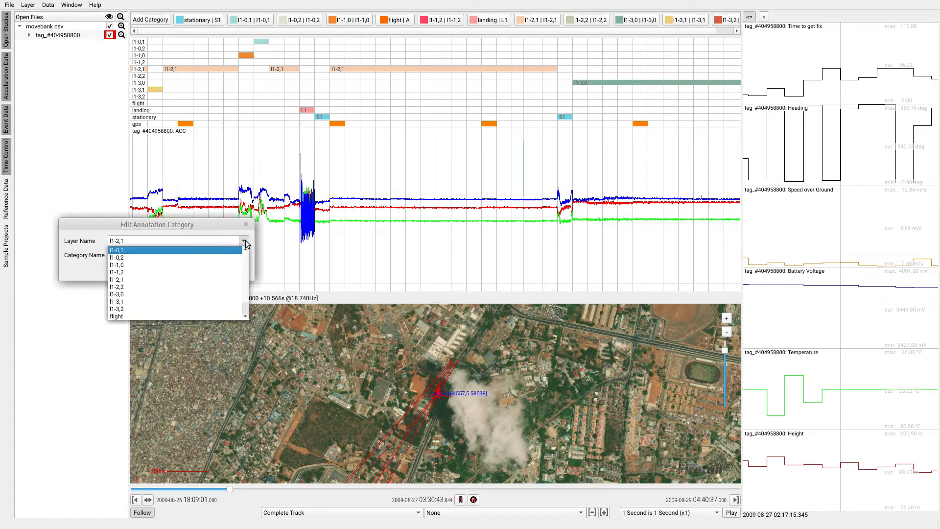
pyautogui.scroll(-2, 215, 283)
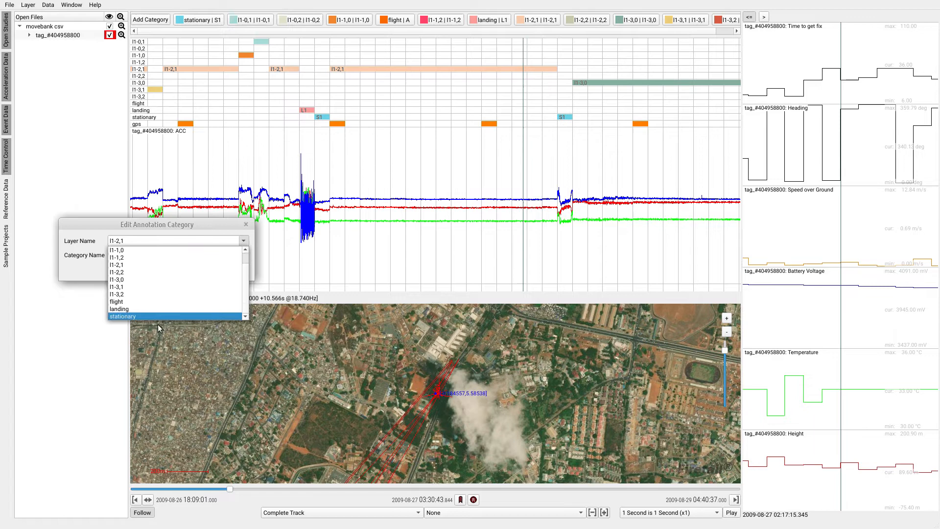
pyautogui.click(134, 317)
pyautogui.moveTo(134, 255); pyautogui.dragTo(93, 252)
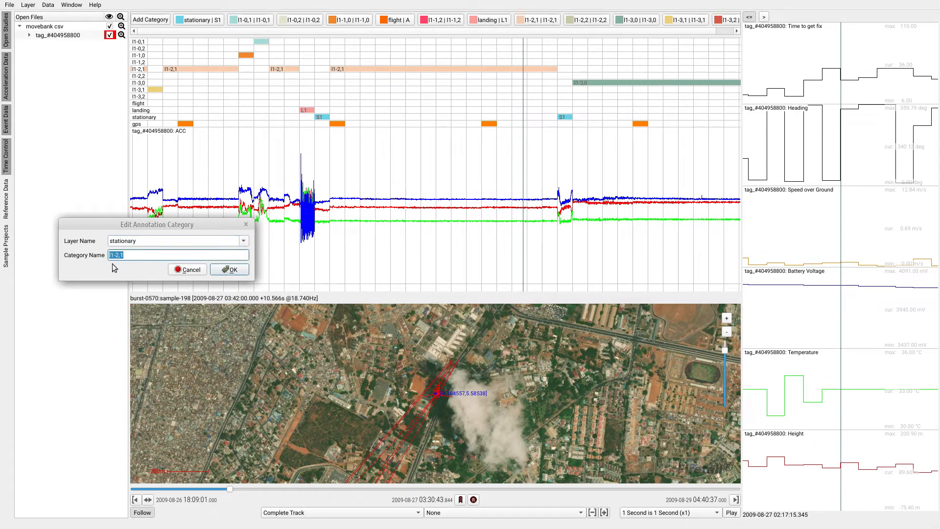
pyautogui.click(234, 269)
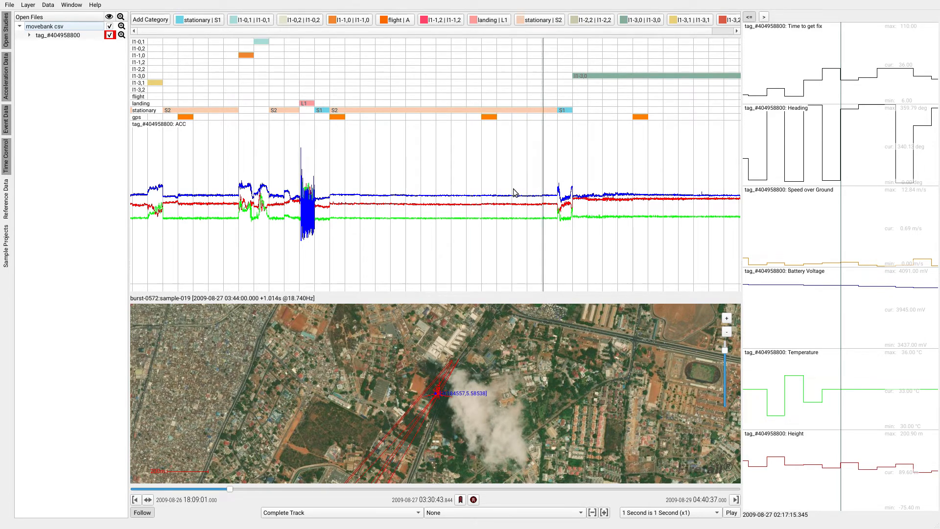
# - Review the flight, landing and stationary segments across the earlier hours, back to the flight around 20:07 on 2009-08-26
pyautogui.scroll(-2, 446, 185)
pyautogui.scroll(-3, 445, 186)
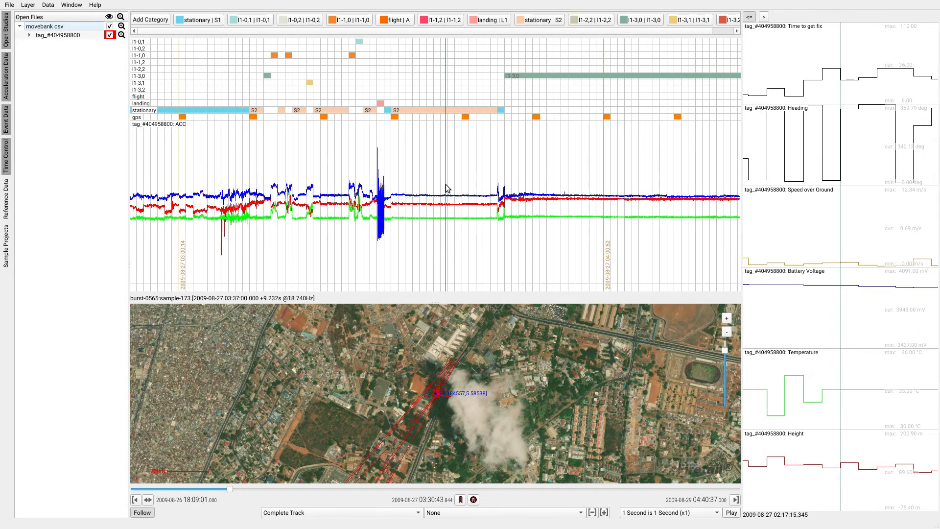
pyautogui.moveTo(334, 184); pyautogui.dragTo(533, 179)
pyautogui.scroll(-2, 405, 188)
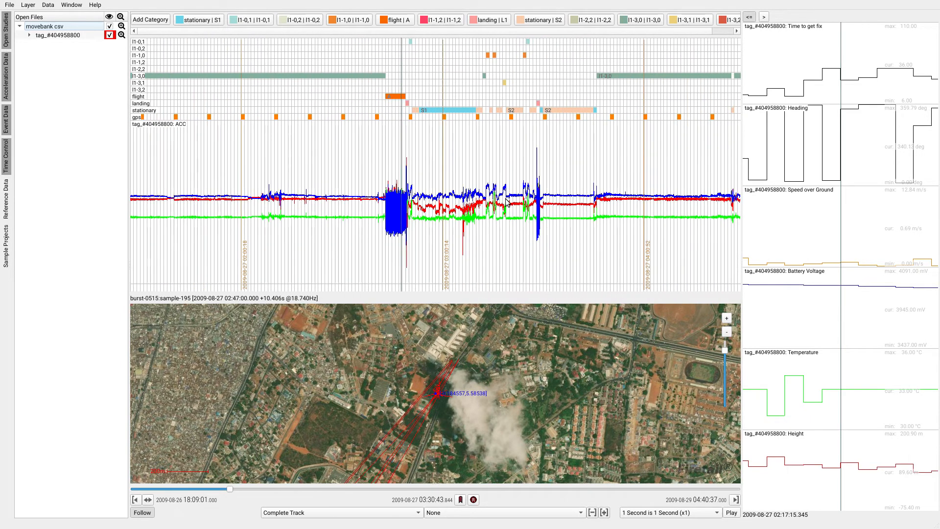
pyautogui.scroll(-3, 510, 194)
pyautogui.scroll(-3, 518, 198)
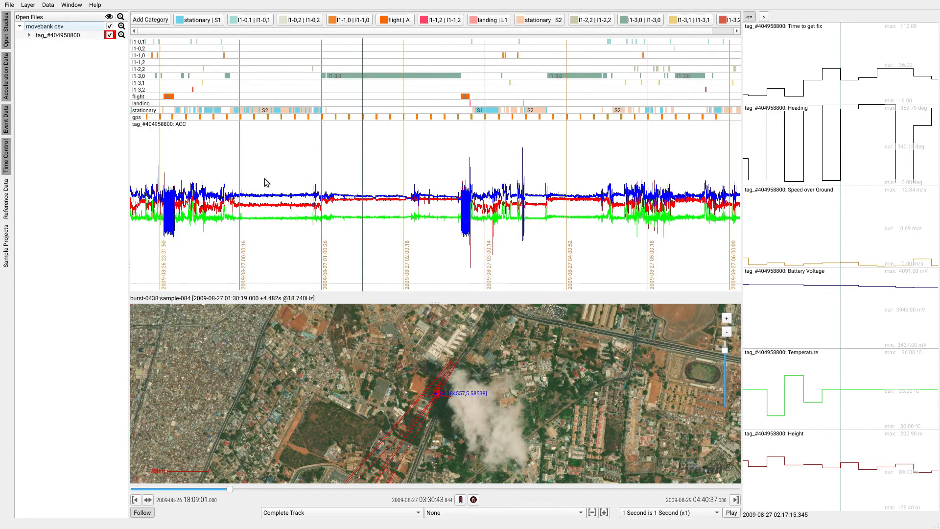
pyautogui.moveTo(289, 177); pyautogui.dragTo(495, 164)
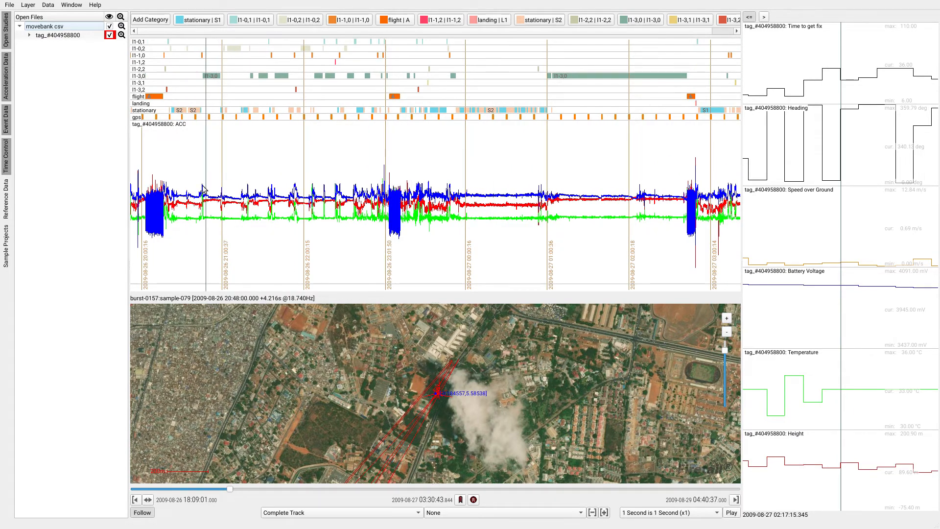
pyautogui.moveTo(228, 180); pyautogui.dragTo(377, 181)
pyautogui.scroll(6, 303, 202)
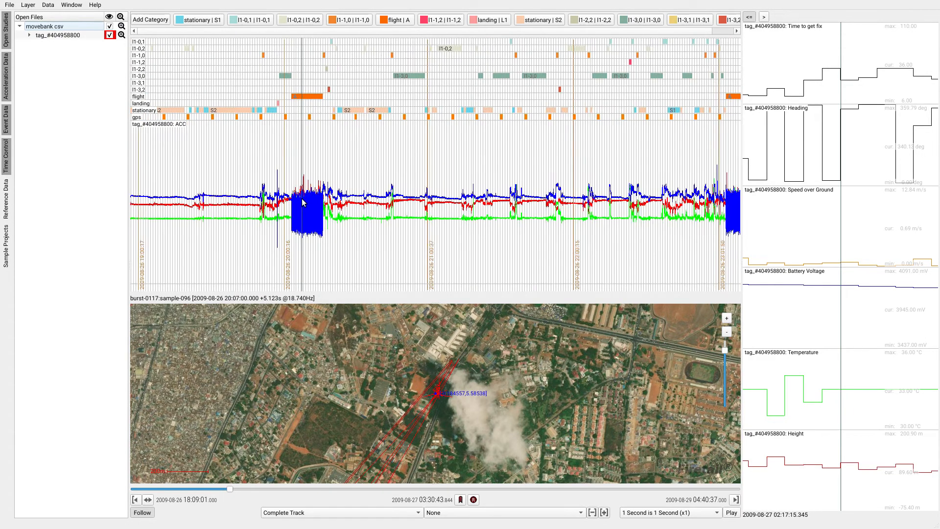
pyautogui.scroll(5, 302, 201)
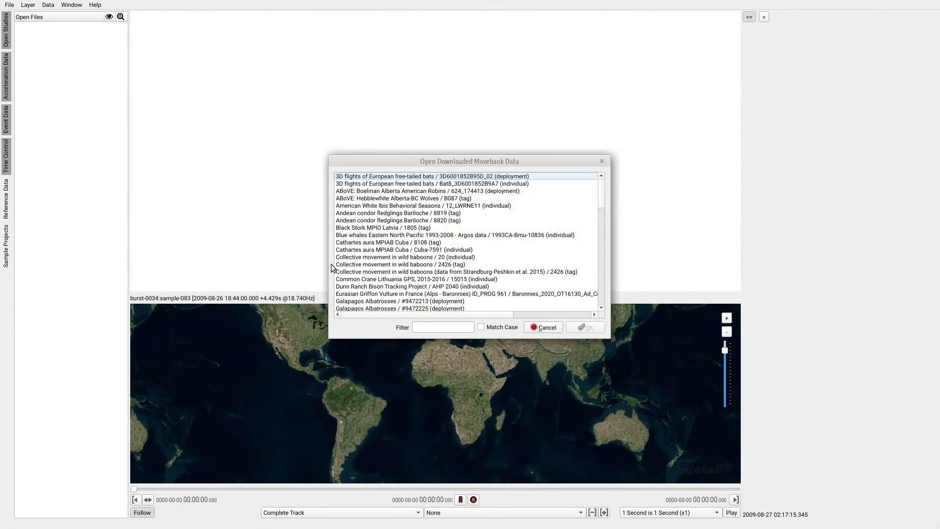
# - Filter the downloaded Movebank data by "fruit" and open Straw-colored fruit bats (Eidolon helvum) in Africa 2009-2014 / 1079 (individual)
pyautogui.click(431, 327)
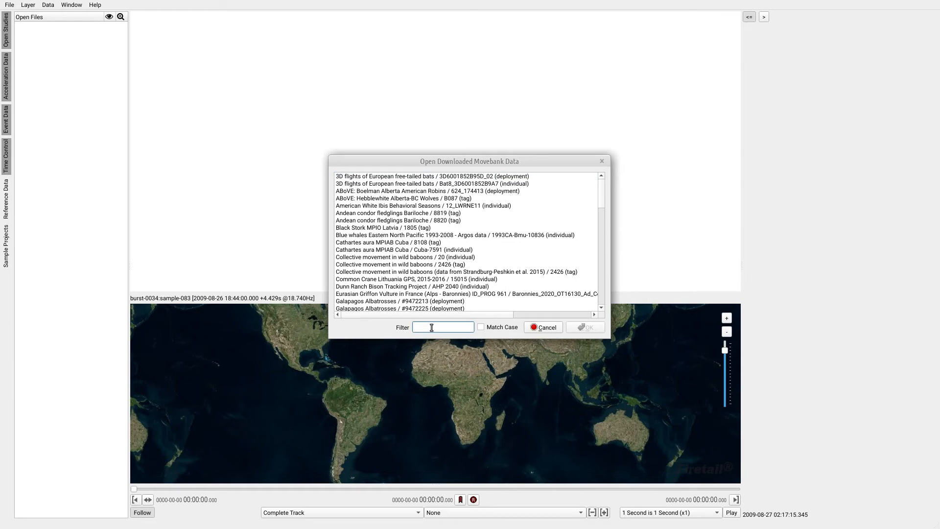
pyautogui.write('fruit')
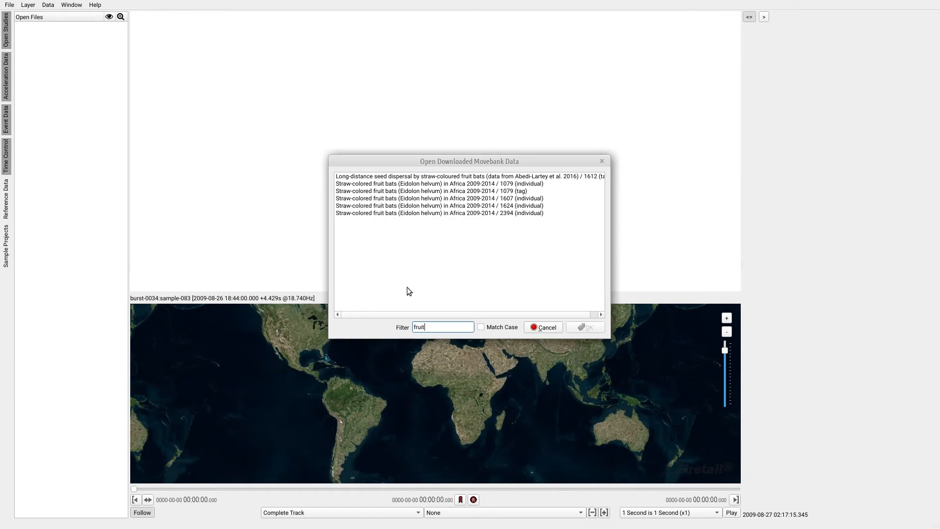
pyautogui.click(509, 185)
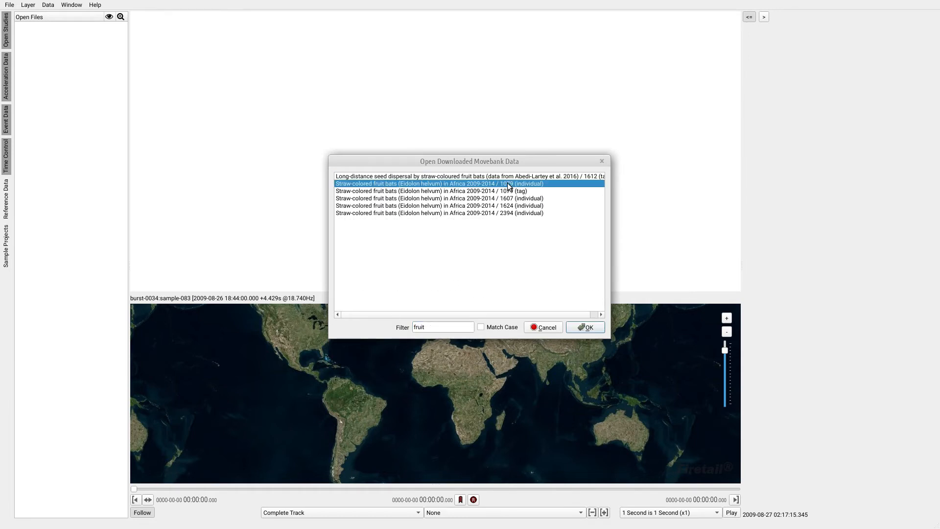
pyautogui.click(587, 328)
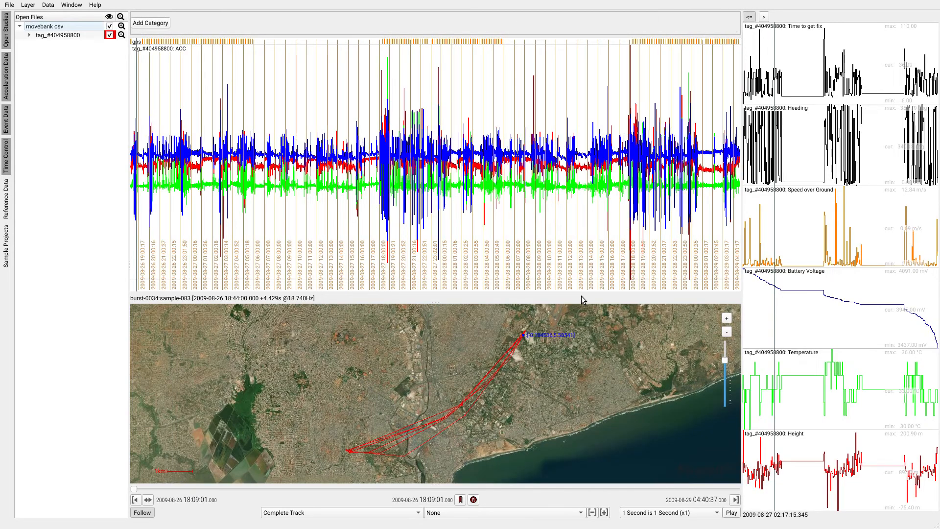
# - Set up an ACC segmentation with a model width of 4 and the annotation prefix l-
pyautogui.click(48, 5)
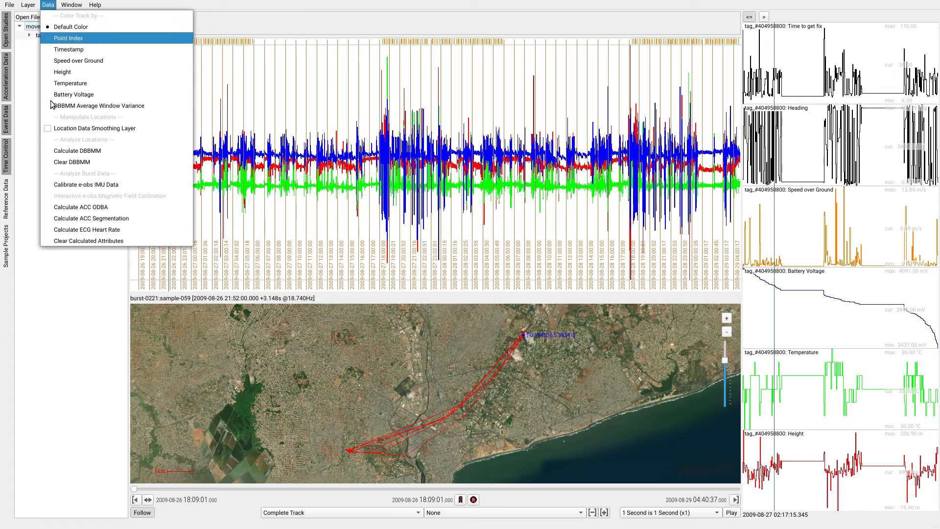
pyautogui.click(126, 220)
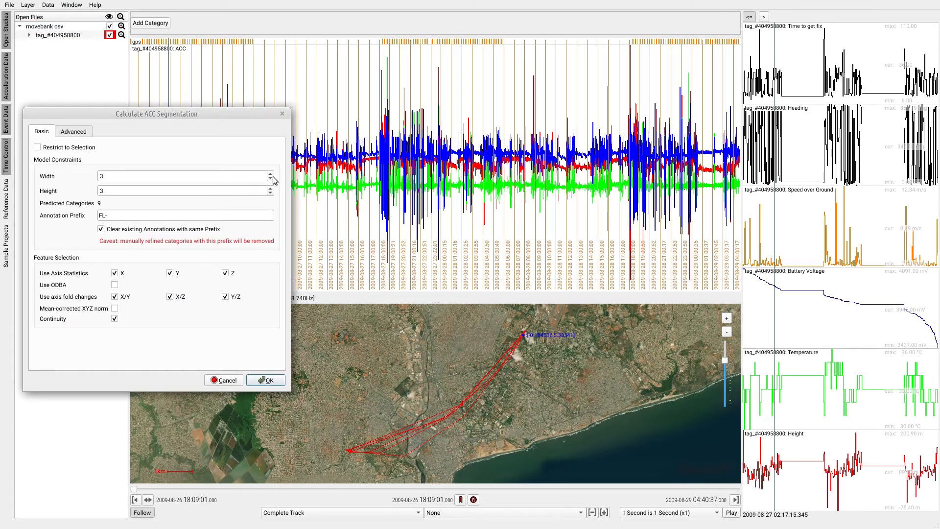
pyautogui.click(270, 174)
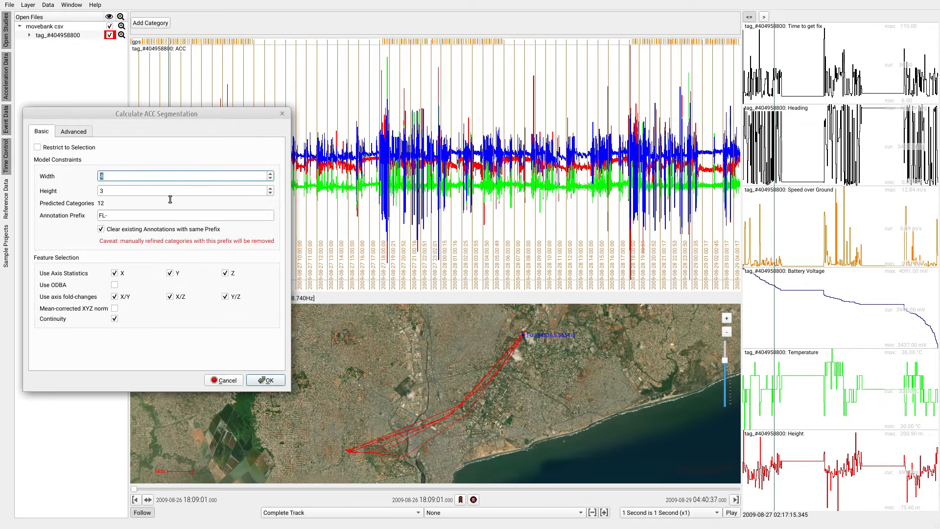
pyautogui.moveTo(120, 217); pyautogui.dragTo(89, 220)
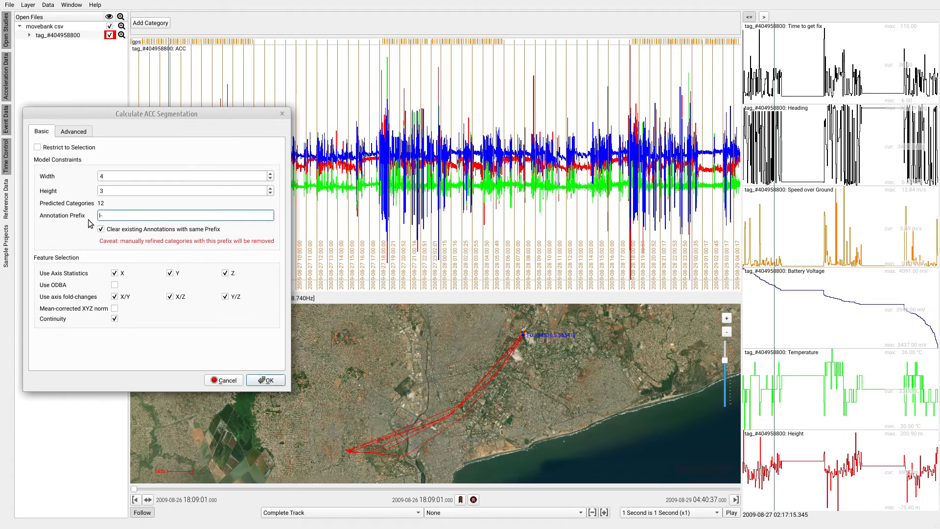
# - Exclude the X/Y and Y/Z axis fold-changes and Continuity from the segmentation features and calculate the segmentation
pyautogui.click(118, 297)
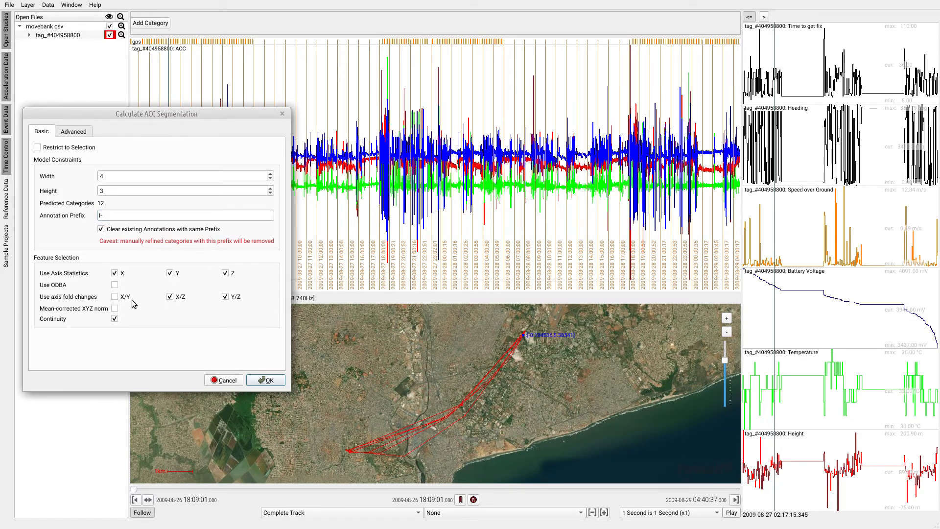
pyautogui.click(226, 298)
pyautogui.click(114, 321)
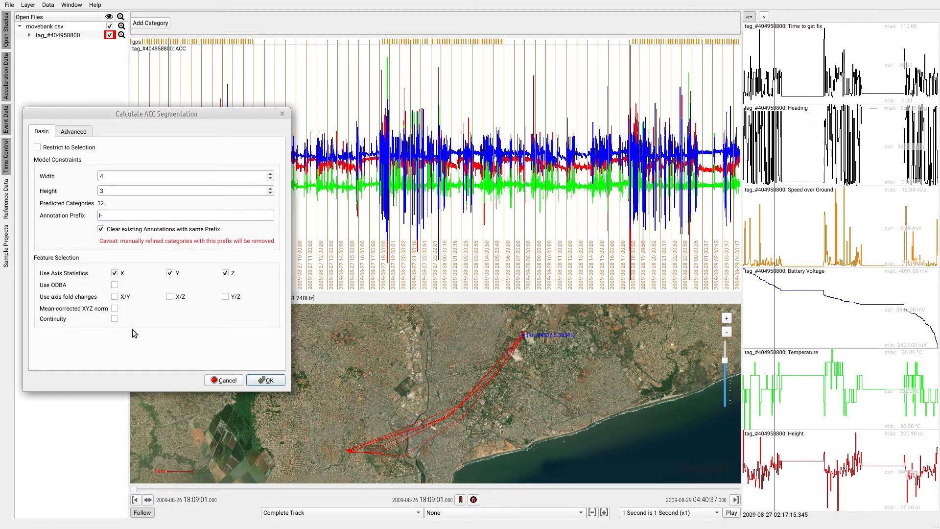
pyautogui.click(273, 382)
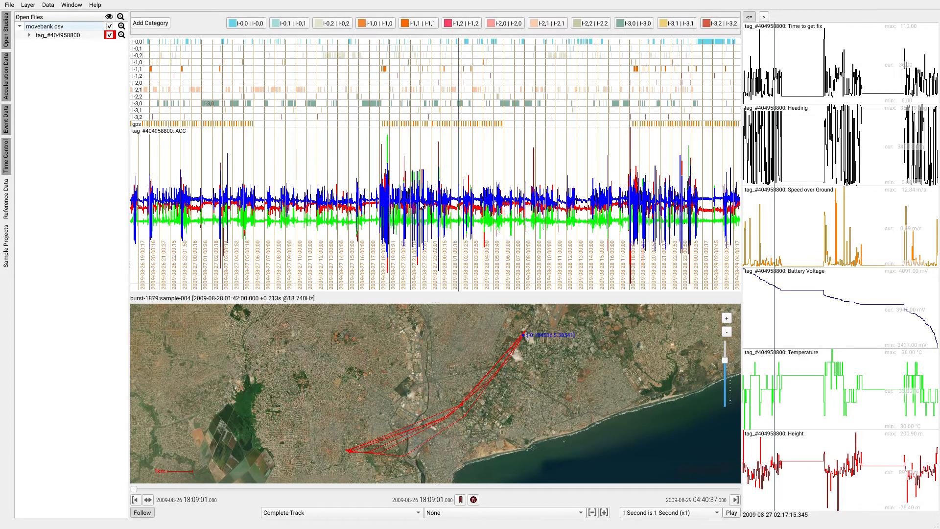
# - Examine the I-1,1 segments and neighbouring activity around the flights between about 18:00 and 23:00 on 2009-08-27
pyautogui.scroll(10, 385, 185)
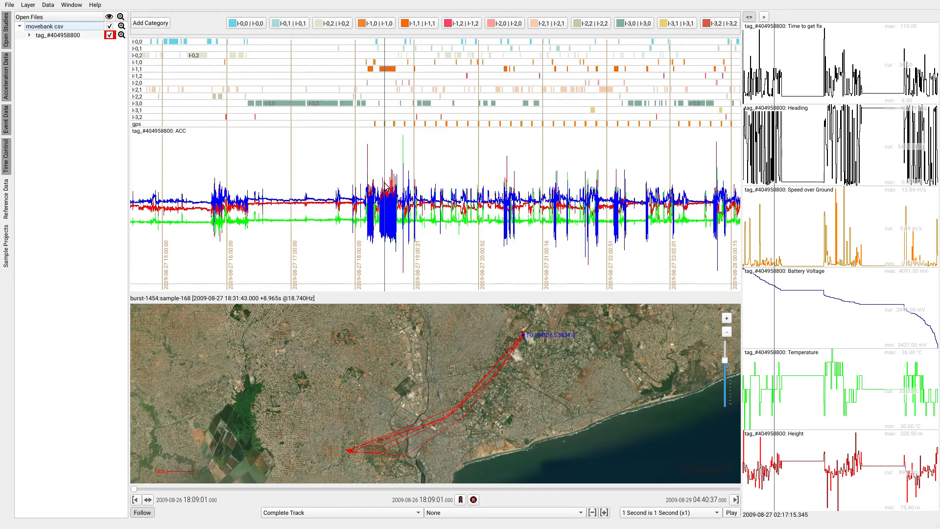
pyautogui.scroll(1, 385, 183)
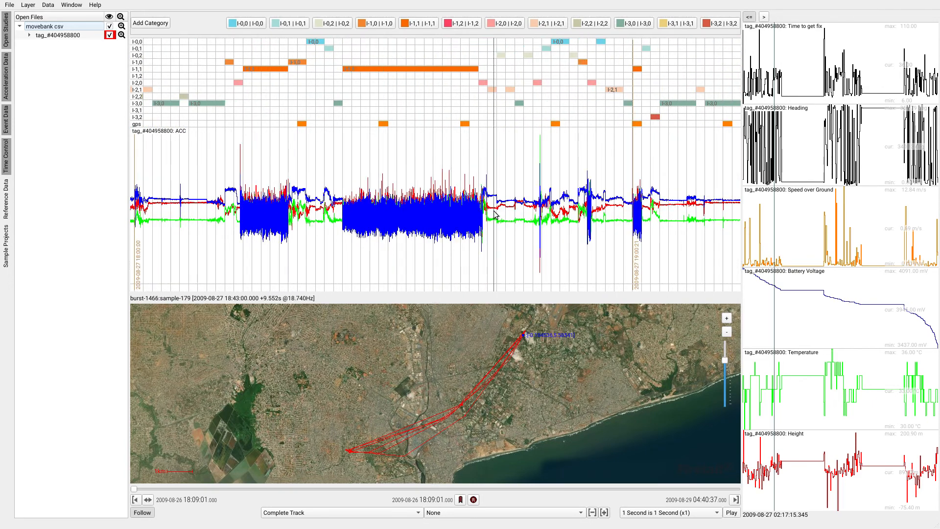
pyautogui.scroll(-6, 507, 218)
pyautogui.moveTo(510, 220); pyautogui.dragTo(374, 225)
pyautogui.scroll(-5, 377, 225)
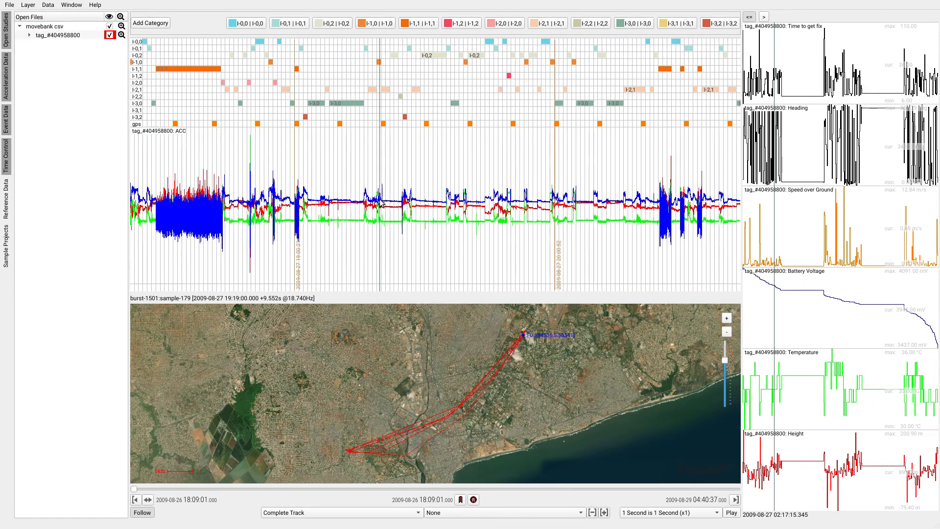
pyautogui.moveTo(471, 198); pyautogui.dragTo(409, 200)
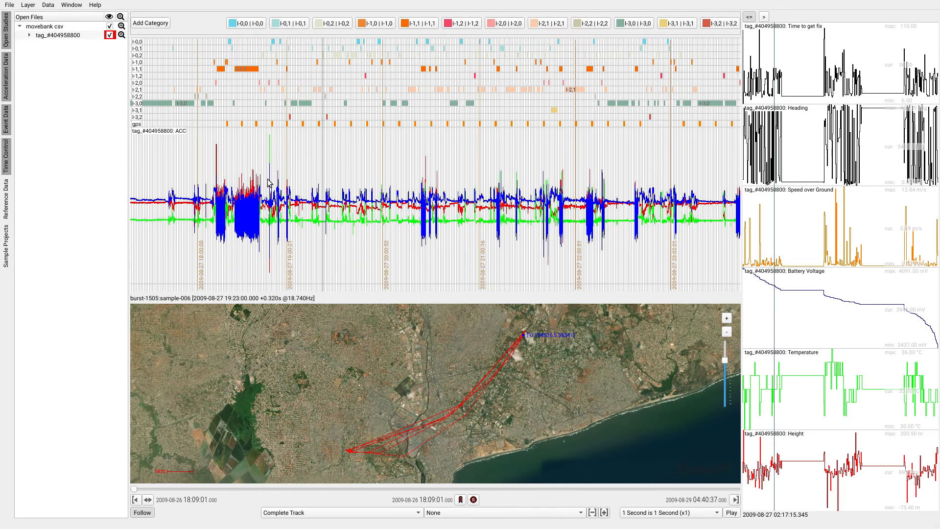
pyautogui.moveTo(268, 179); pyautogui.dragTo(507, 177)
pyautogui.scroll(-1, 349, 204)
pyautogui.scroll(-2, 351, 208)
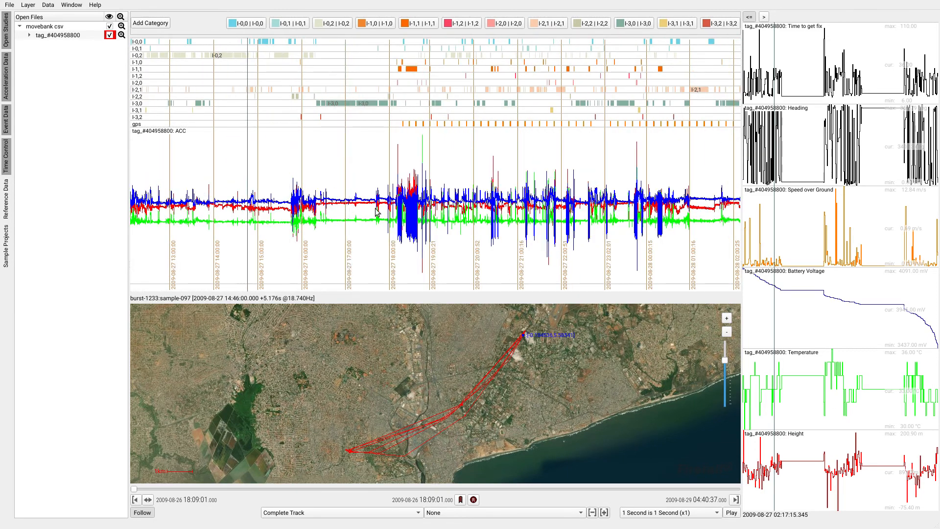
# - Select two time ranges of the acceleration data on 2009-08-27, about 00:00 to 03:00 and about 05:00 to 15:00
pyautogui.moveTo(287, 208); pyautogui.dragTo(423, 196)
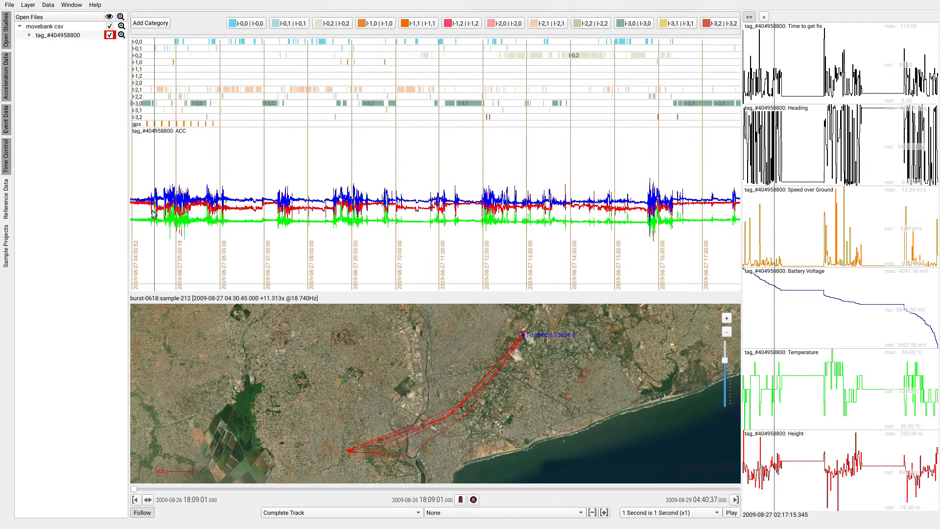
pyautogui.moveTo(151, 210); pyautogui.dragTo(570, 221)
pyautogui.scroll(-3, 583, 218)
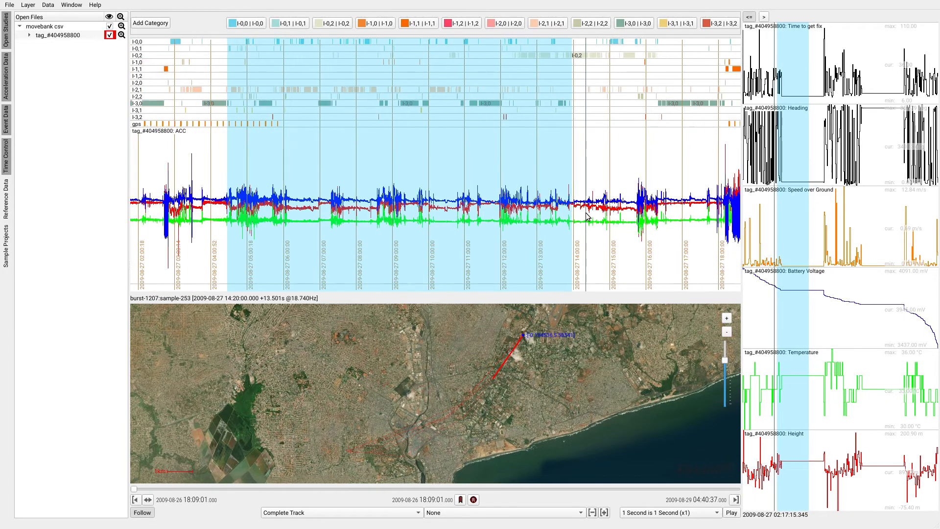
pyautogui.moveTo(191, 210); pyautogui.dragTo(607, 205)
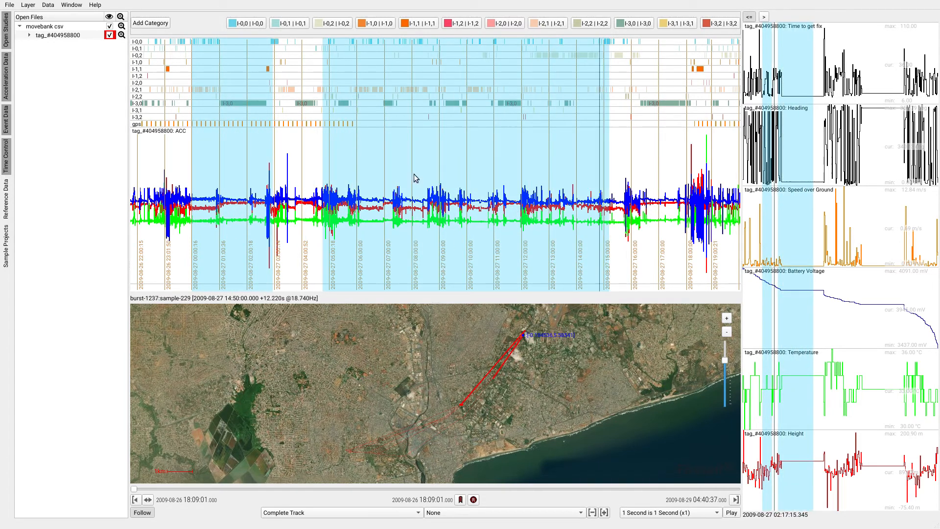
# - Set up an ACC segmentation with a model width of 3, replacing the X, Y and Z axis statistics with all axis fold-changes and Continuity
pyautogui.click(48, 4)
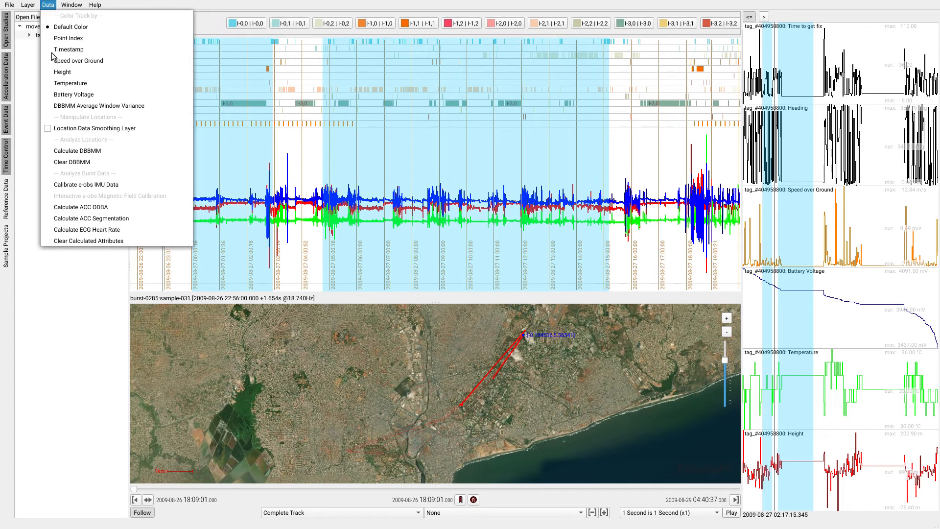
pyautogui.click(99, 222)
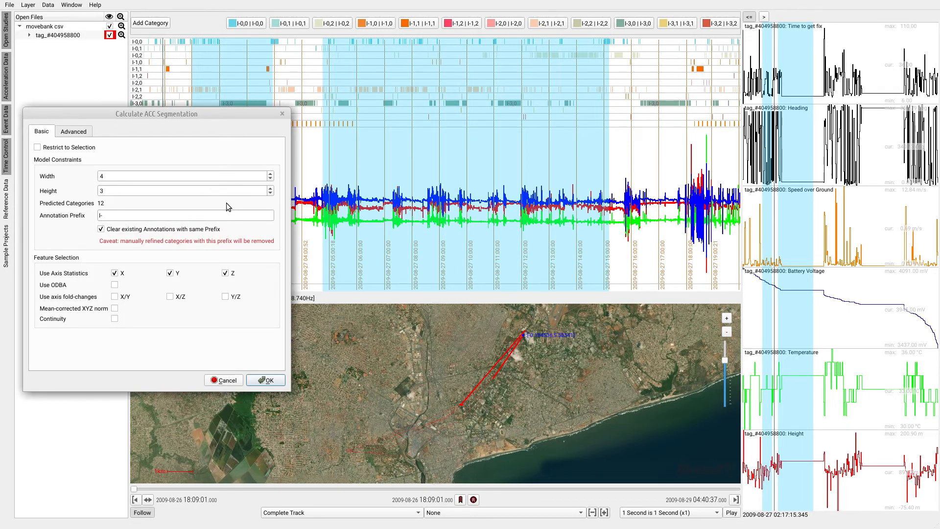
pyautogui.click(270, 180)
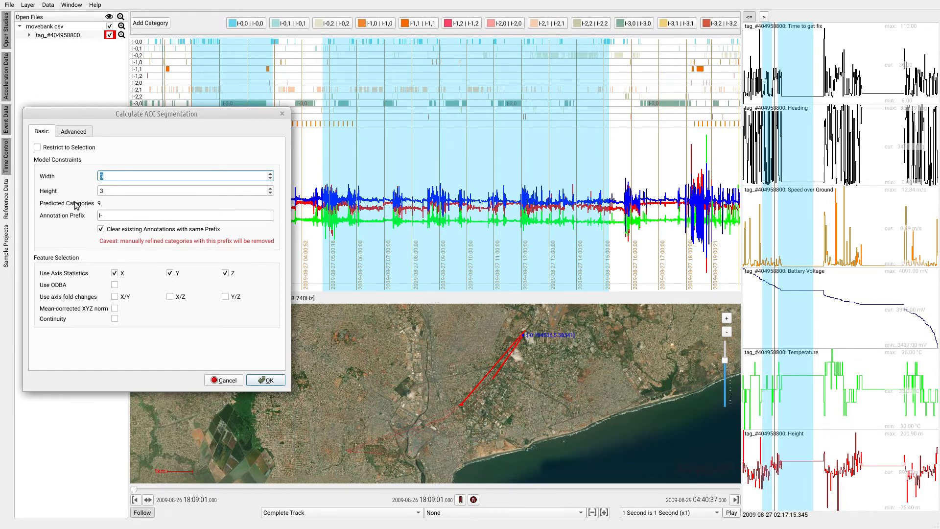
pyautogui.click(115, 296)
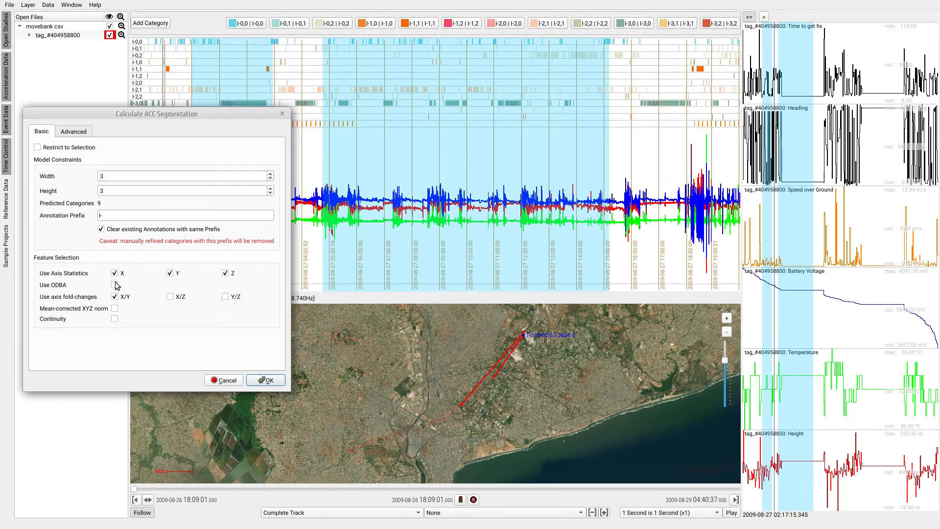
pyautogui.click(116, 273)
pyautogui.click(170, 273)
pyautogui.click(170, 297)
pyautogui.click(225, 274)
# - Restrict the segmentation to the selection, set the annotation prefix to S- and calculate it
pyautogui.click(124, 219)
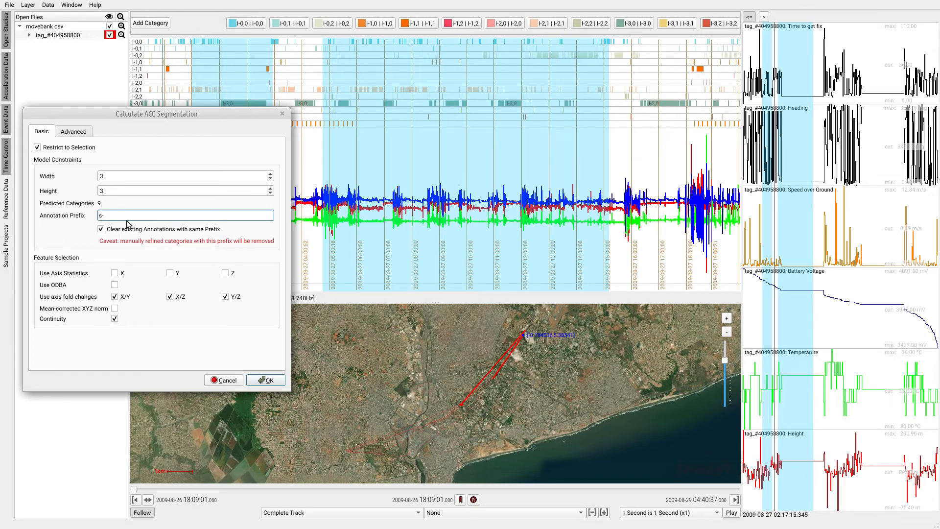
pyautogui.press('BackSpace')
pyautogui.press('BackSpace')
pyautogui.click(273, 383)
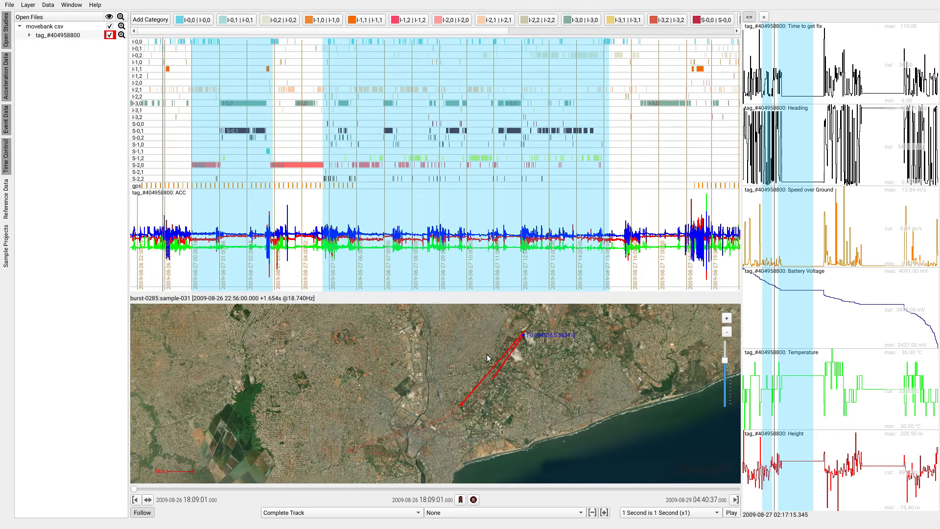
# - Clear the time selection and show the bat's position at about 01:18 on 2009-08-27 close up on the map
pyautogui.click(458, 164)
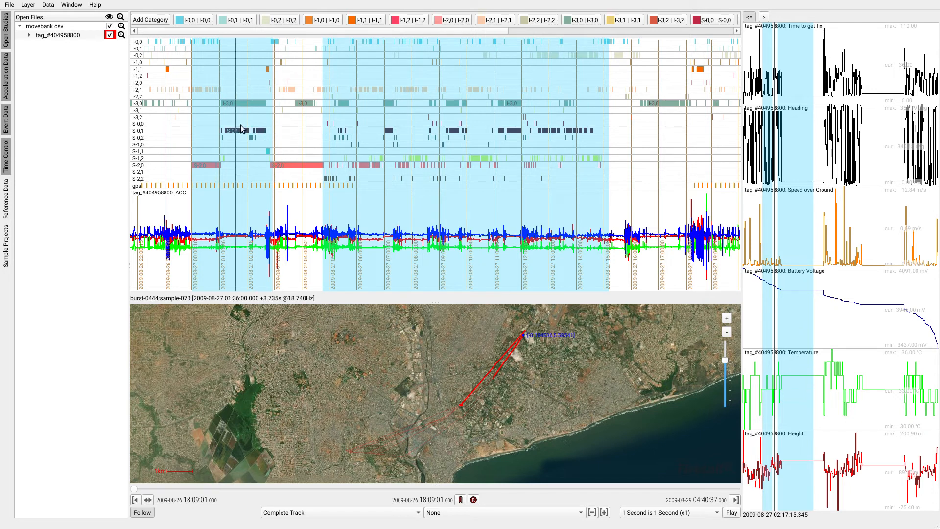
pyautogui.click(256, 146)
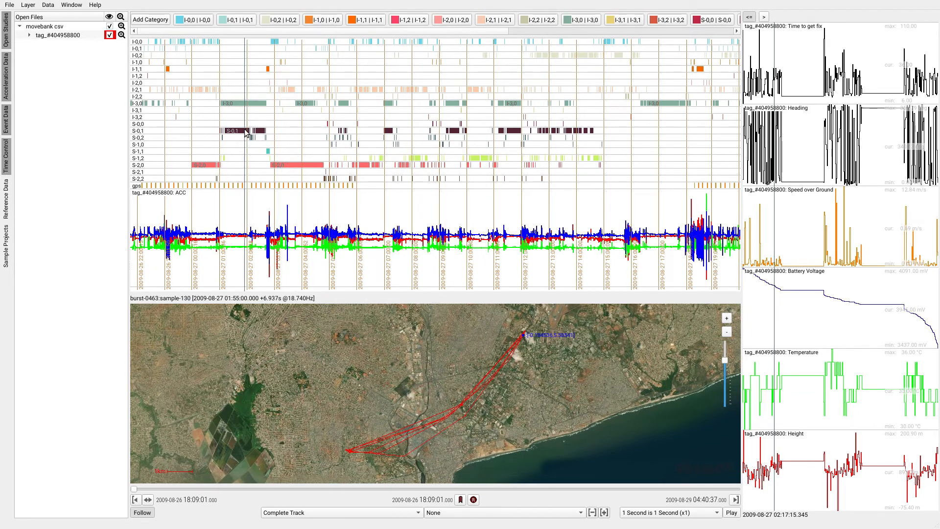
pyautogui.scroll(5, 250, 137)
pyautogui.scroll(5, 352, 147)
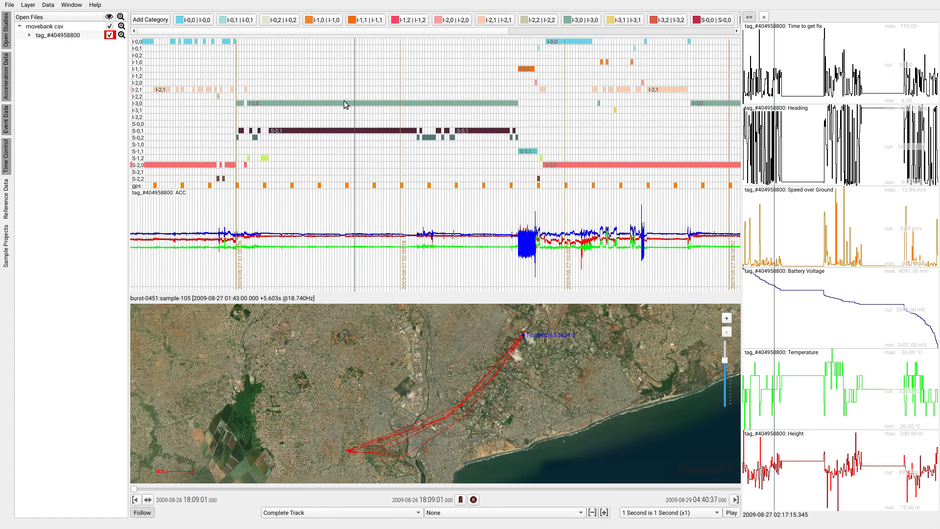
pyautogui.click(289, 106)
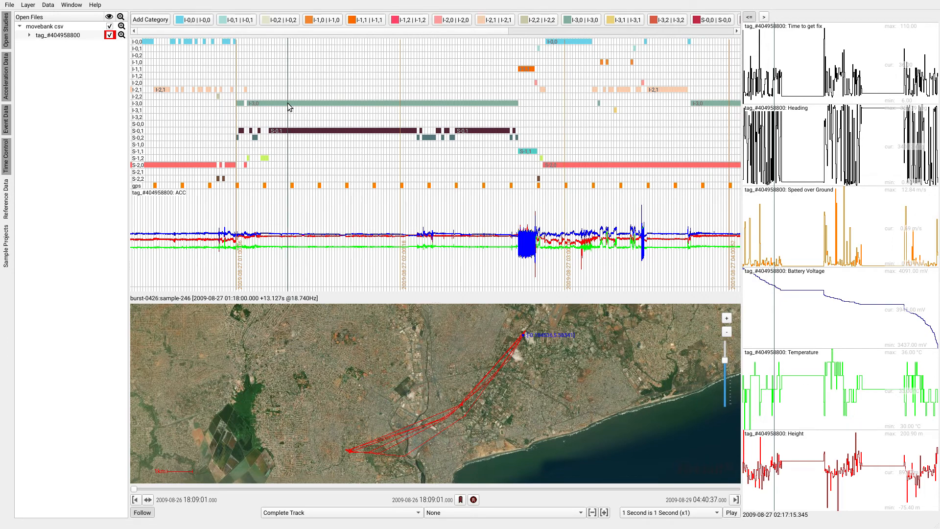
pyautogui.scroll(5, 443, 400)
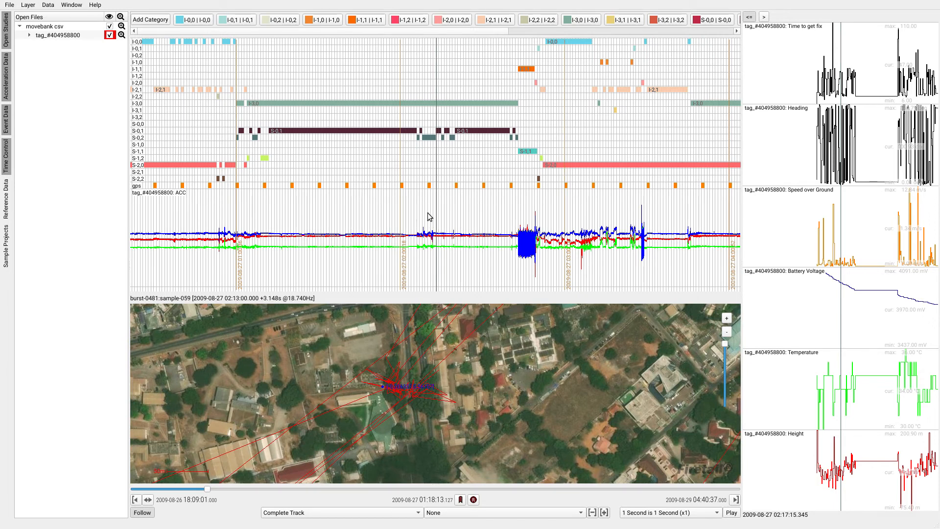
# - Examine the alternating S-0,1 and S-0,2 segments around 02:10 on 2009-08-27 and show that moment's position on the map
pyautogui.scroll(5, 430, 218)
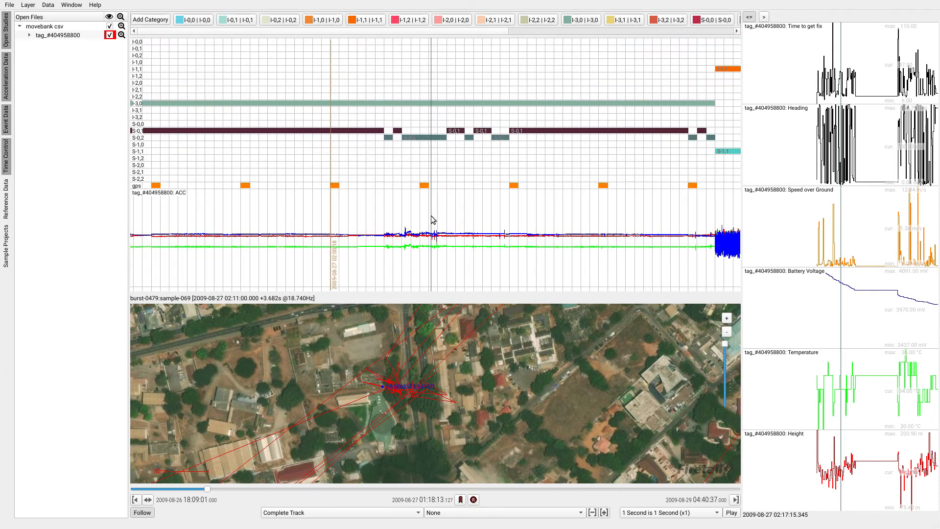
pyautogui.scroll(1, 432, 219)
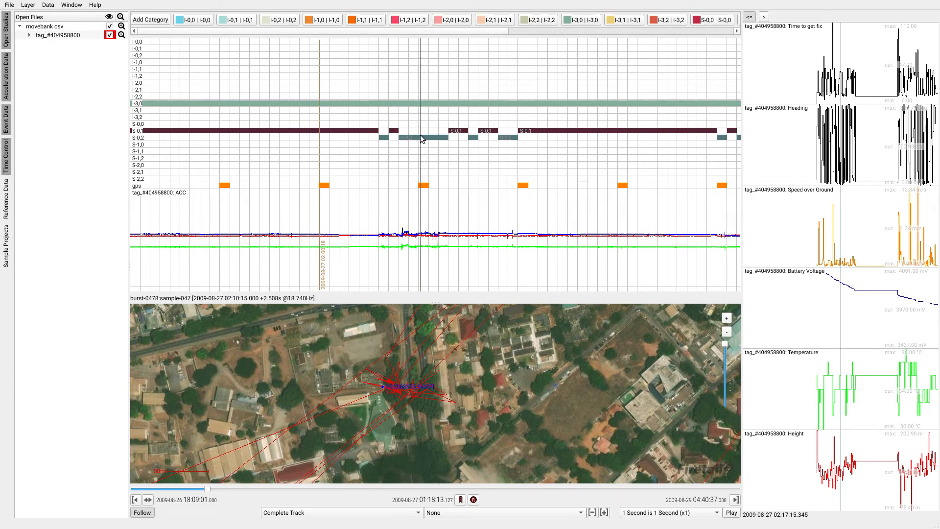
pyautogui.moveTo(559, 142); pyautogui.dragTo(470, 143)
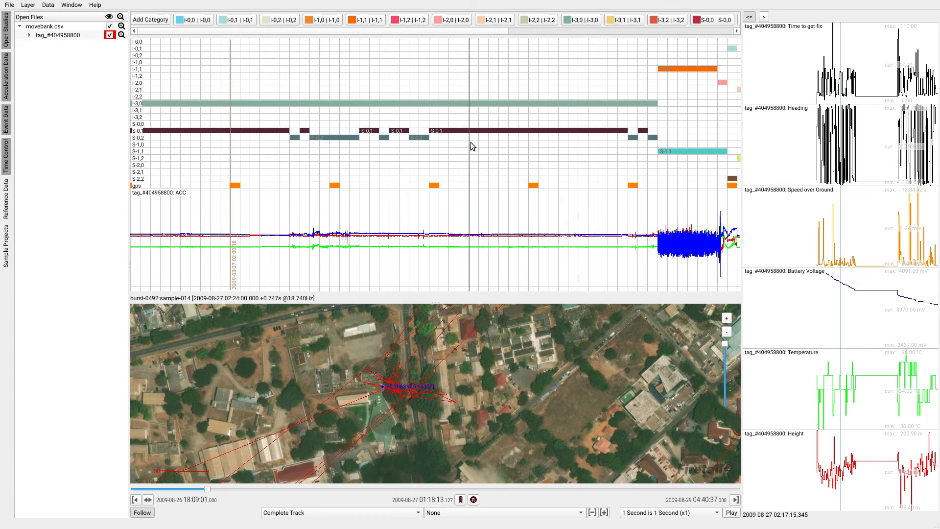
pyautogui.scroll(5, 333, 230)
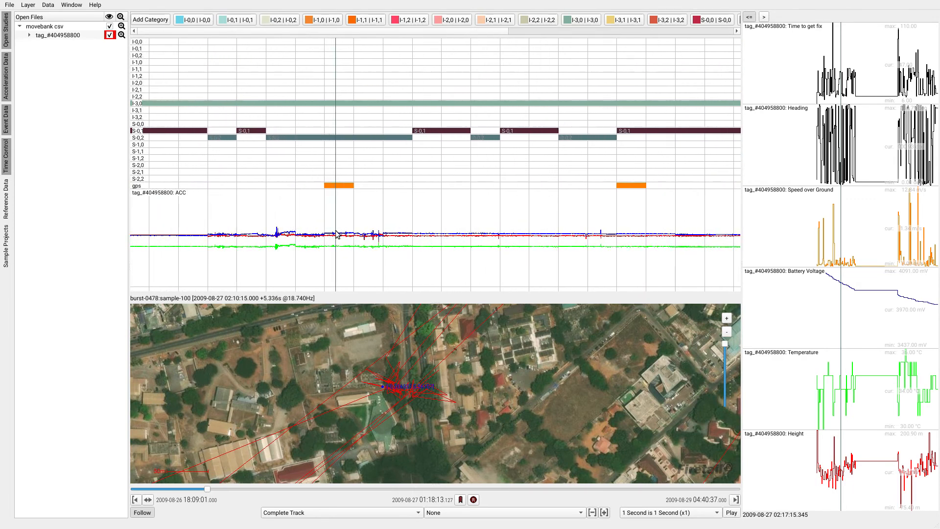
pyautogui.click(345, 234)
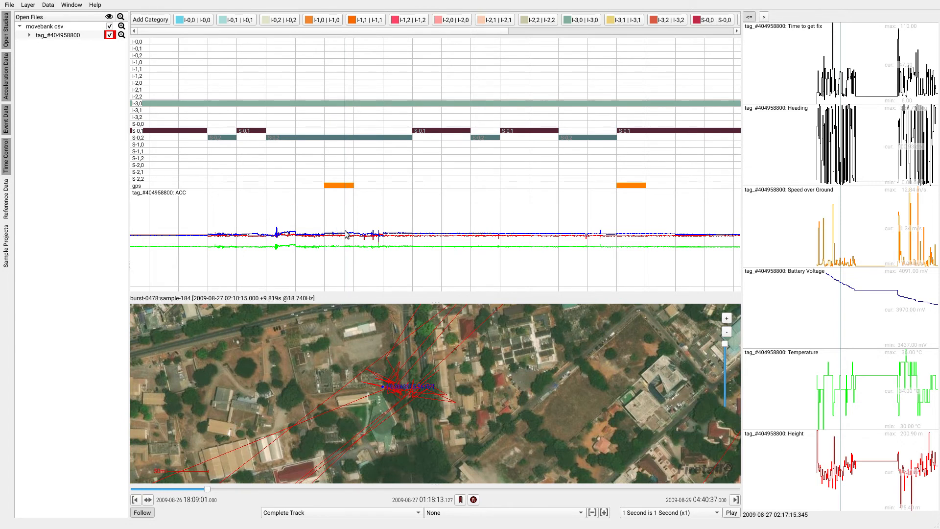
pyautogui.scroll(3, 450, 412)
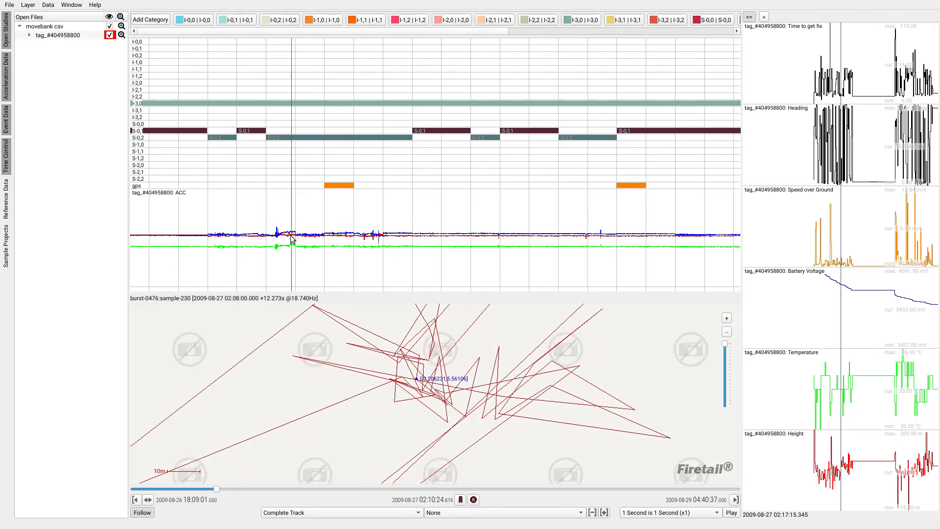
# - Review the S- segments against the I-3,0 segment back to about 01:00 on 2009-08-27, including the S-1,2 segments
pyautogui.moveTo(285, 236); pyautogui.dragTo(462, 235)
pyautogui.scroll(-6, 406, 234)
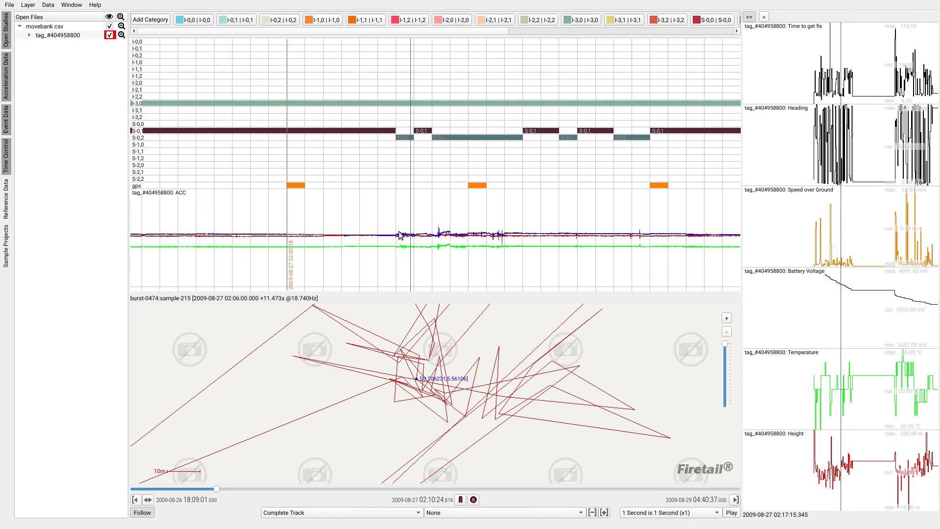
pyautogui.moveTo(318, 233); pyautogui.dragTo(474, 231)
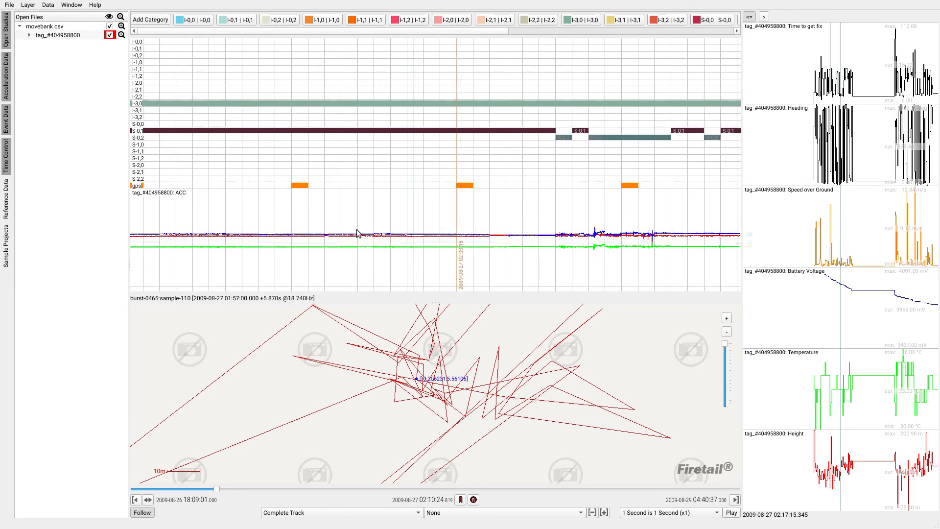
pyautogui.moveTo(279, 237); pyautogui.dragTo(536, 234)
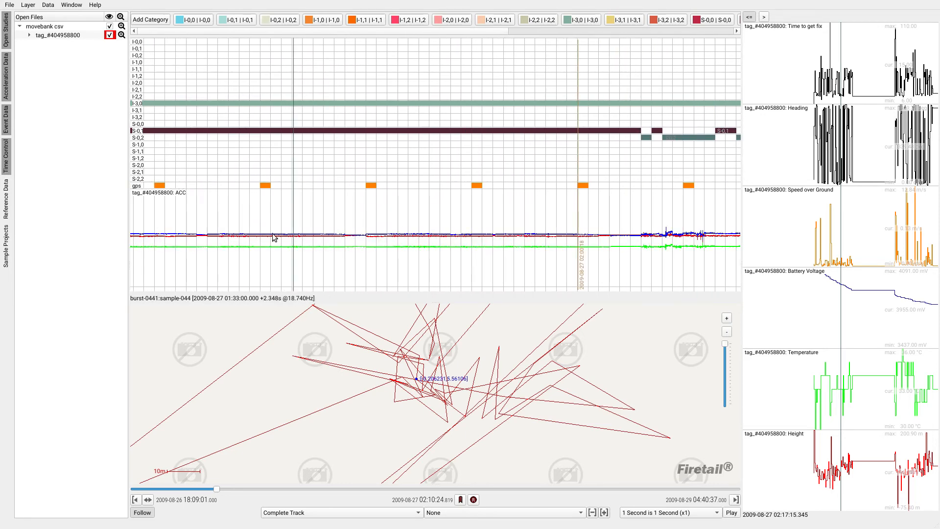
pyautogui.scroll(-4, 269, 237)
pyautogui.scroll(-2, 422, 232)
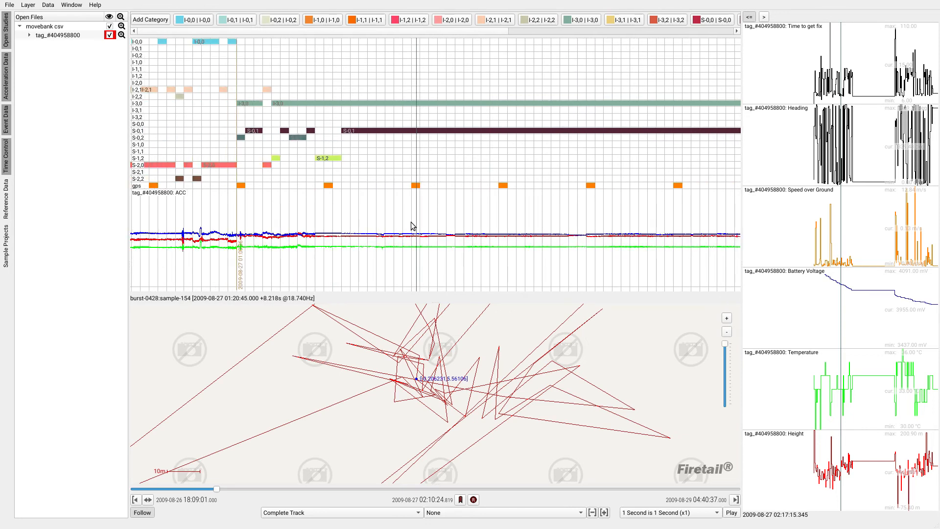
pyautogui.scroll(15, 326, 236)
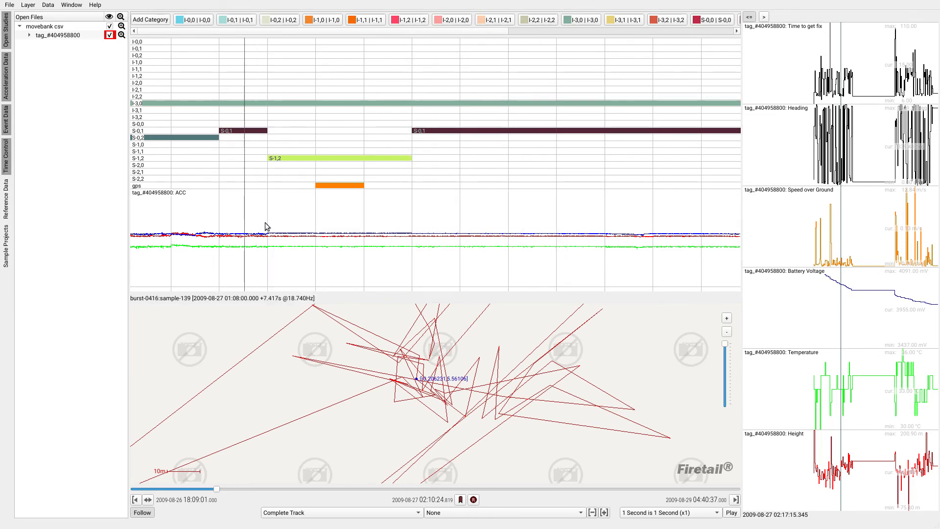
pyautogui.moveTo(264, 227); pyautogui.dragTo(536, 223)
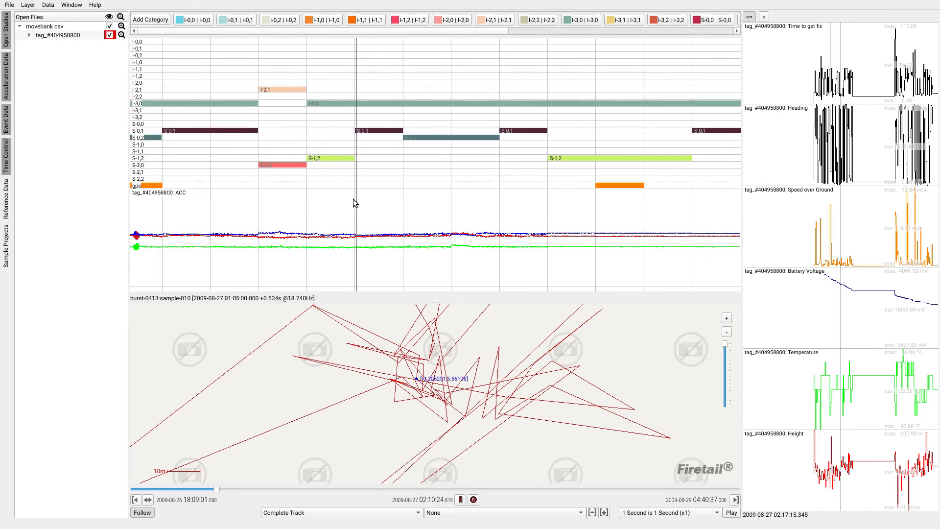
pyautogui.scroll(-3, 342, 214)
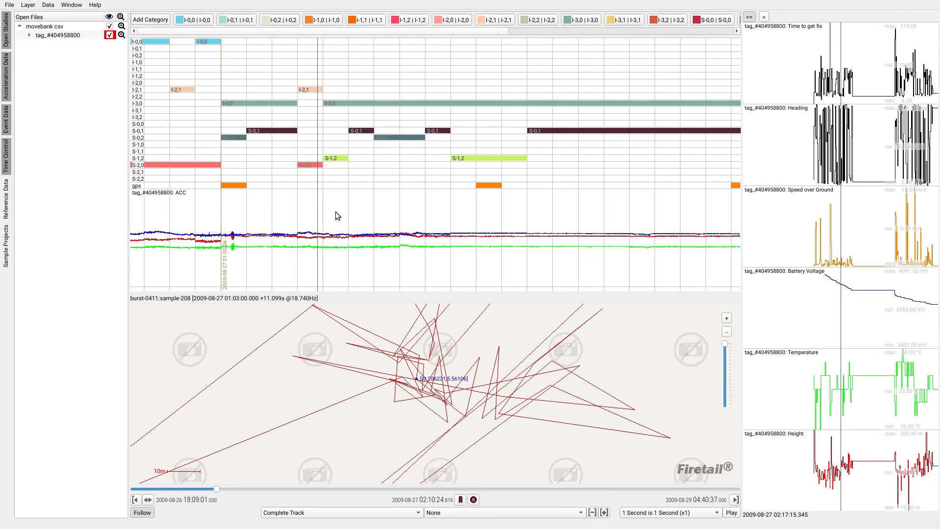
pyautogui.moveTo(337, 215); pyautogui.dragTo(365, 212)
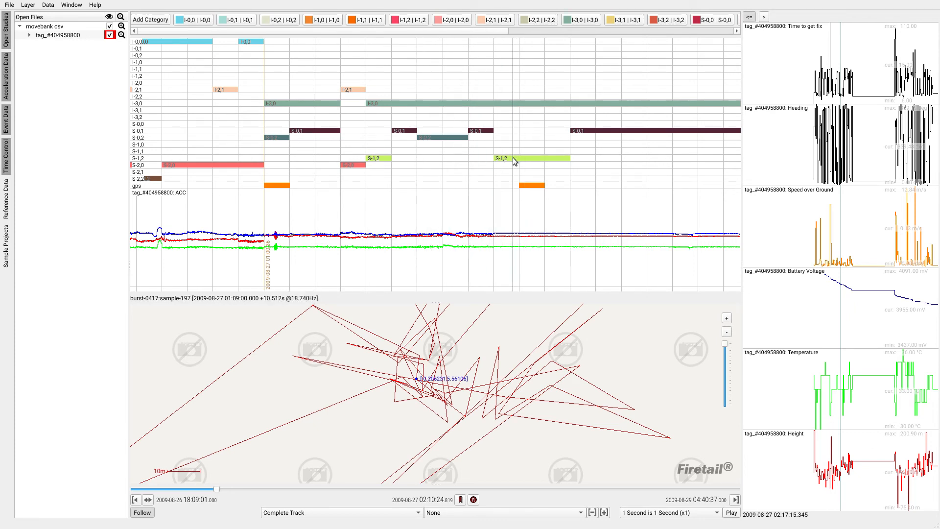
# - Move the S-0,1 annotation category to a new layer named Stationary and rename the category S1
pyautogui.moveTo(469, 33); pyautogui.dragTo(614, 38)
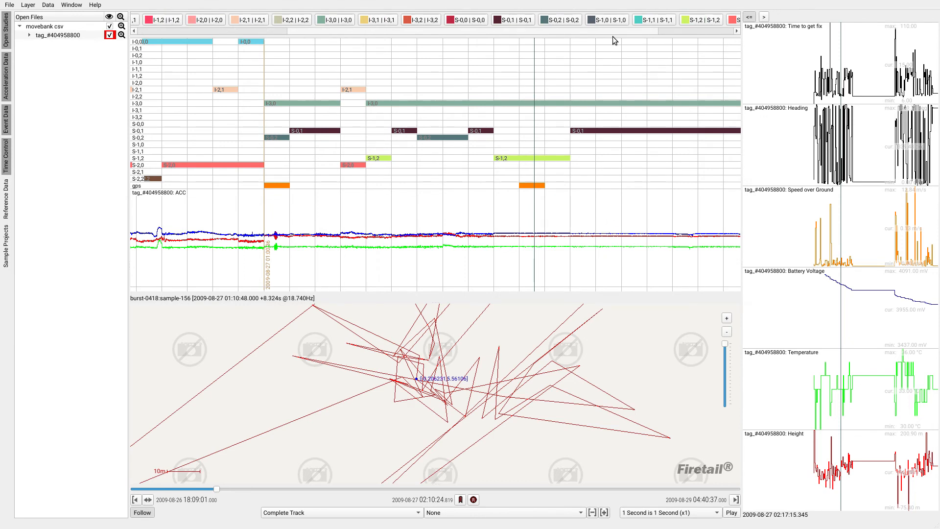
pyautogui.doubleClick(514, 21)
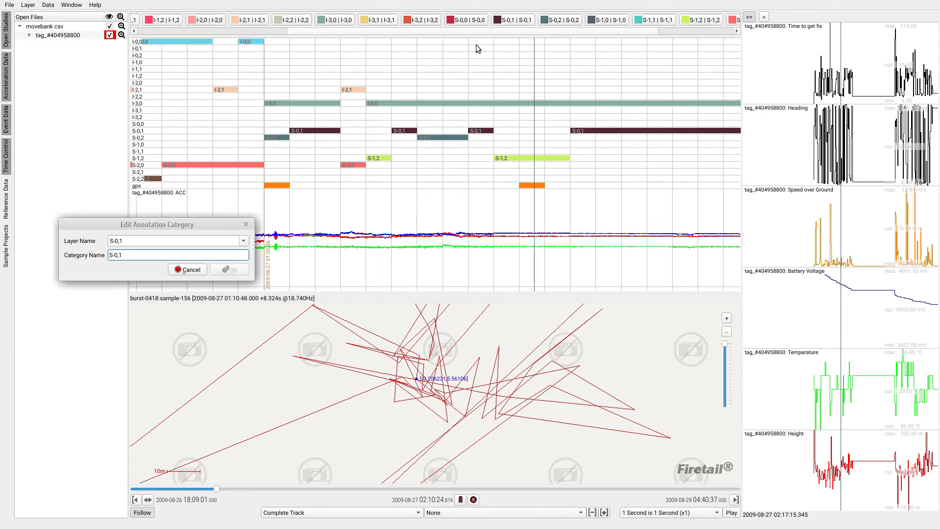
pyautogui.moveTo(163, 241); pyautogui.dragTo(109, 238)
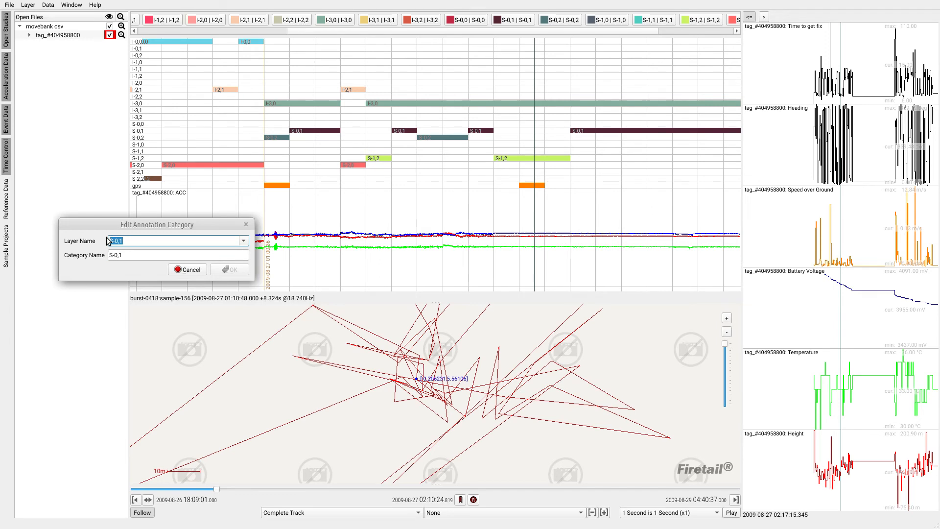
pyautogui.write('W')
pyautogui.moveTo(137, 256); pyautogui.dragTo(100, 260)
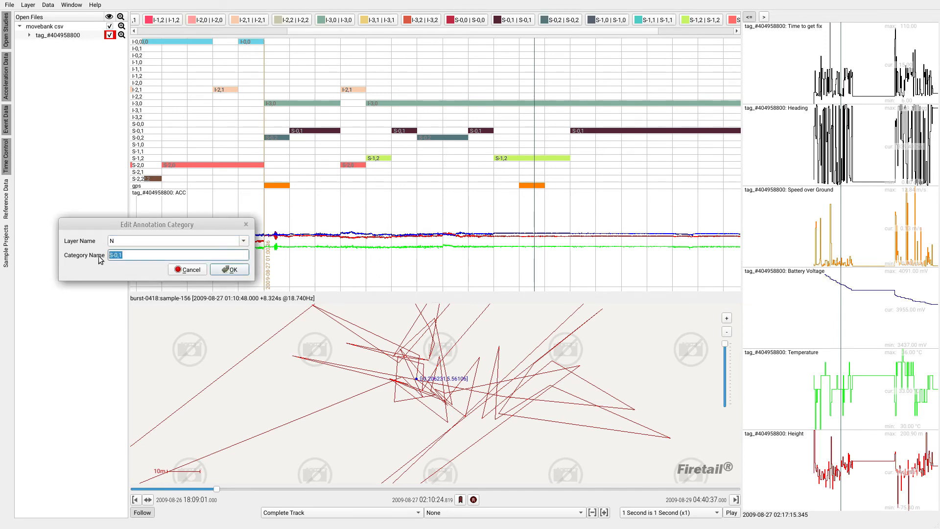
pyautogui.click(244, 242)
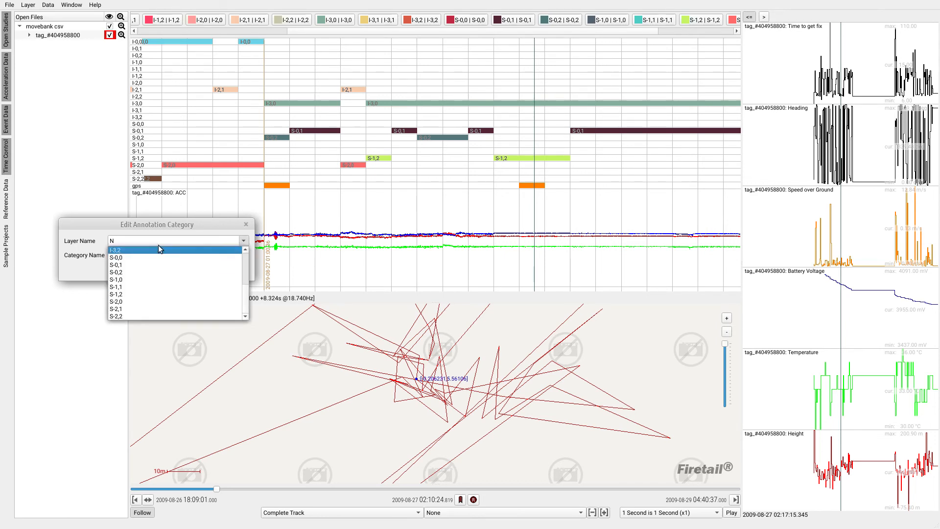
pyautogui.click(145, 241)
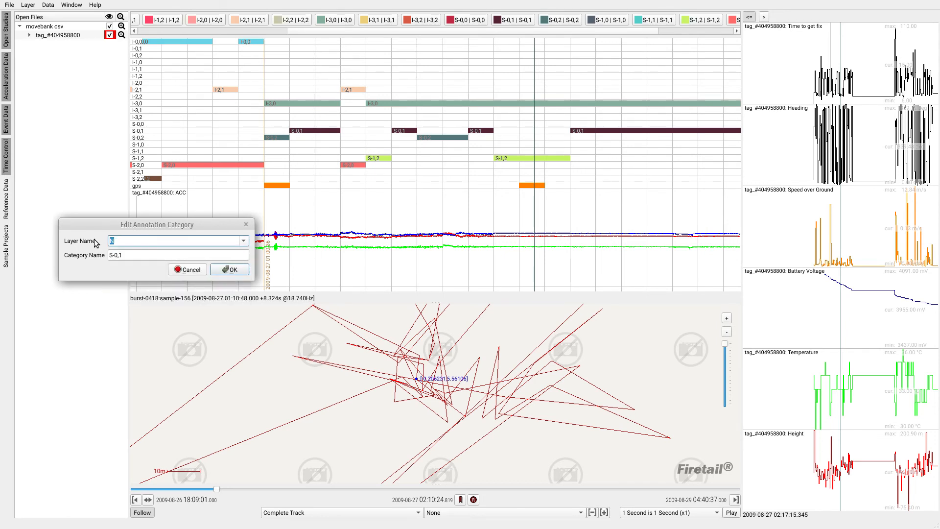
pyautogui.write('Stationary')
pyautogui.press('Tab')
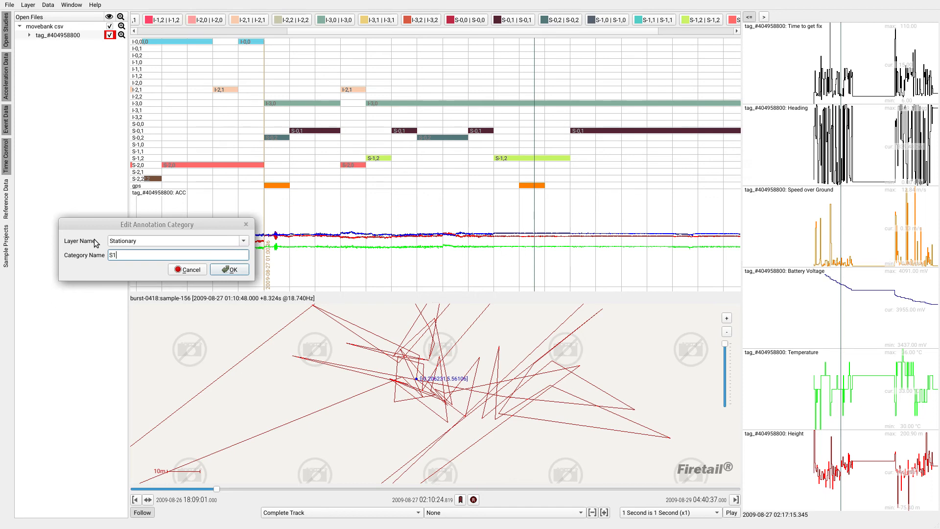
pyautogui.click(227, 270)
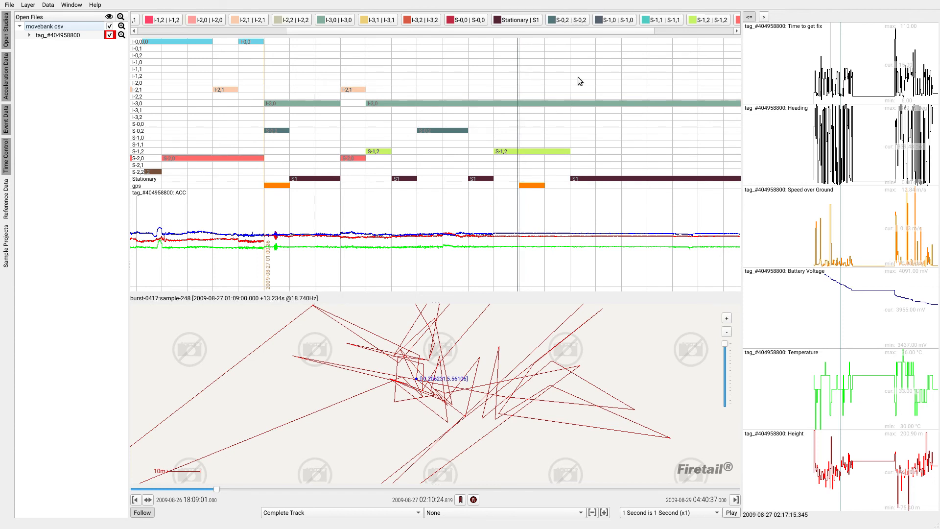
# - Assign the S-1,2 annotation category to the existing Stationary layer and rename the category S2
pyautogui.scroll(-3, 607, 28)
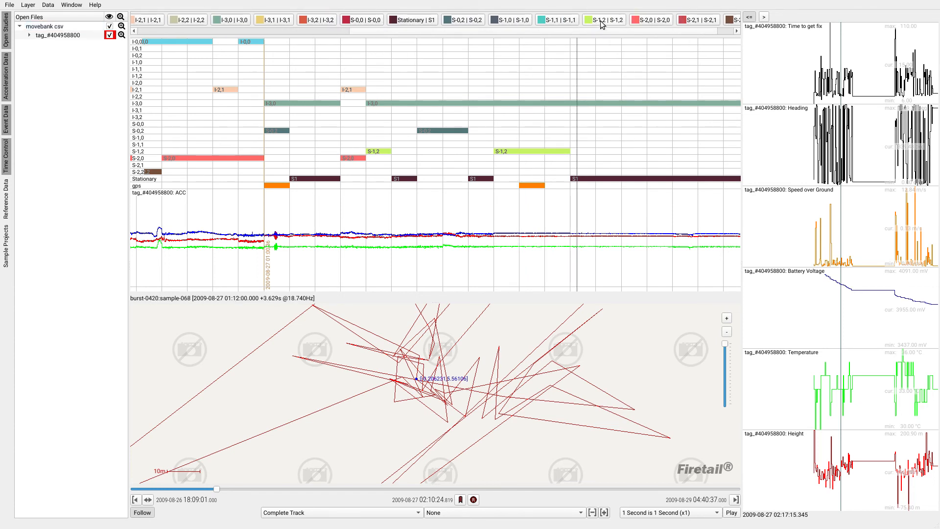
pyautogui.doubleClick(602, 21)
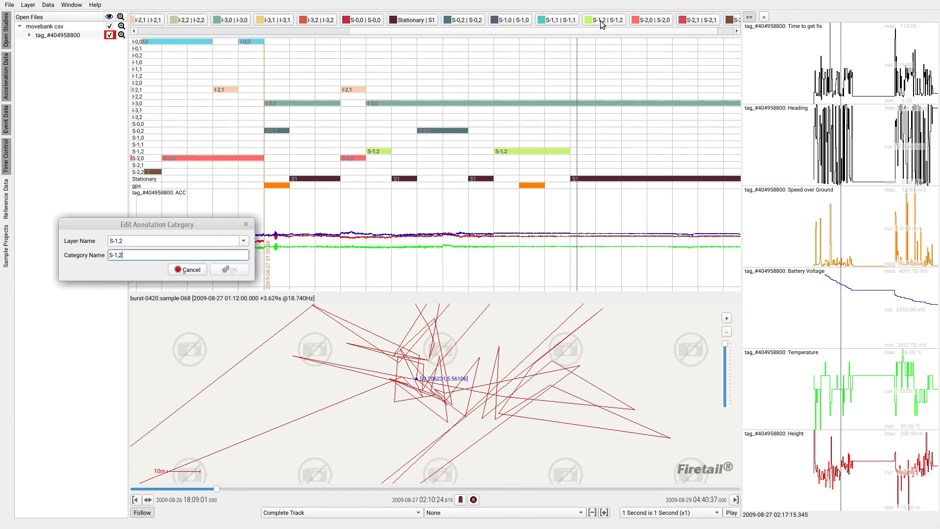
pyautogui.click(243, 241)
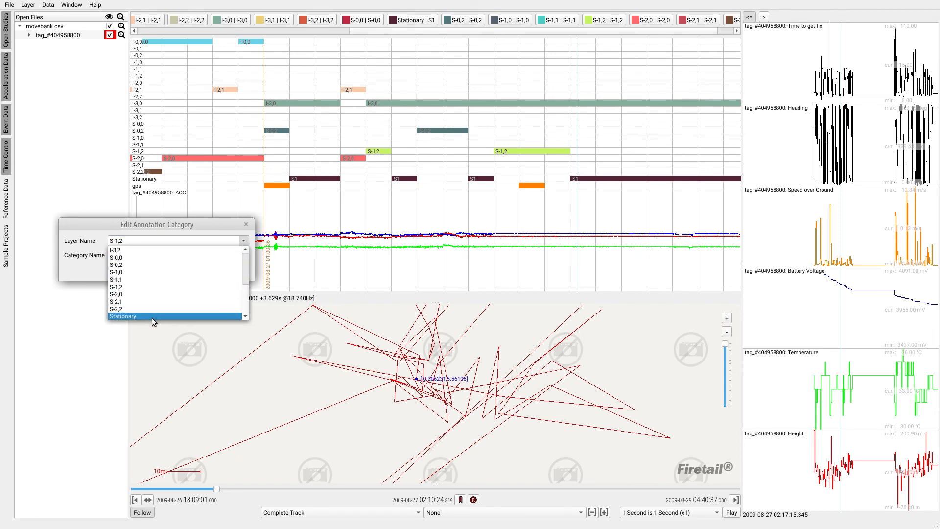
pyautogui.click(152, 317)
pyautogui.click(111, 255)
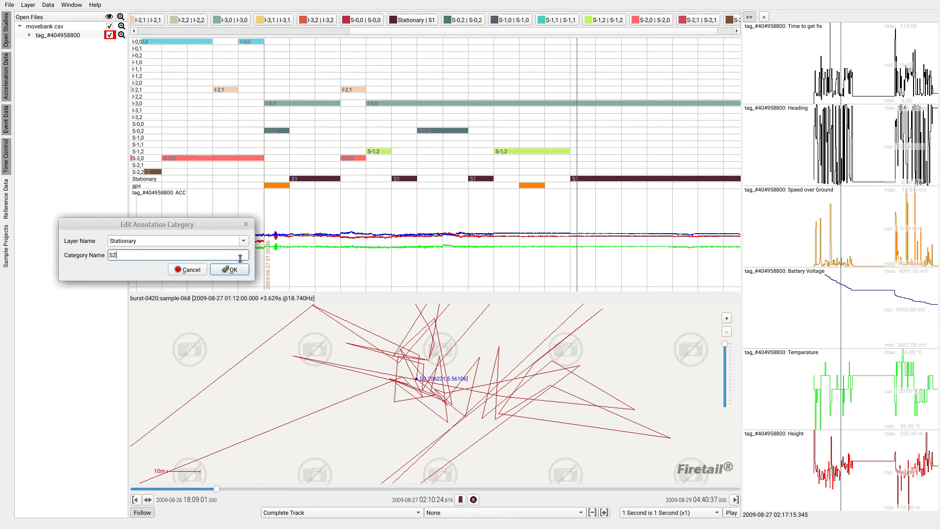
pyautogui.click(230, 270)
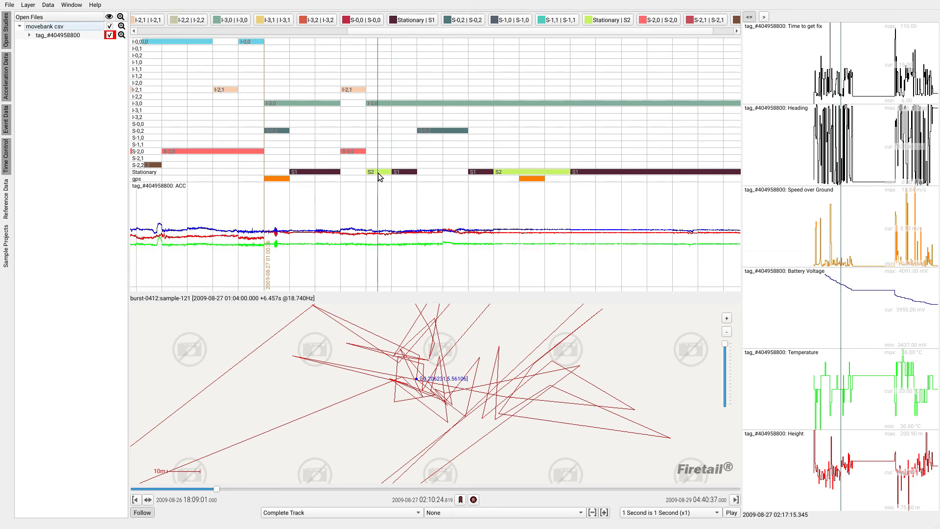
# - Examine the S1 and S2 segments on the Stationary layer against the acceleration data from about 01:00 on 2009-08-27
pyautogui.moveTo(612, 184); pyautogui.dragTo(488, 190)
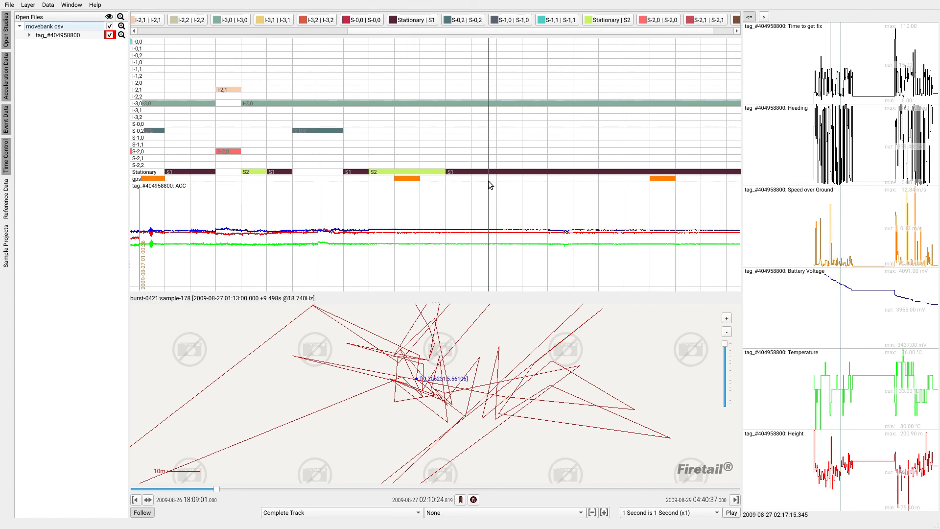
pyautogui.scroll(-1, 474, 188)
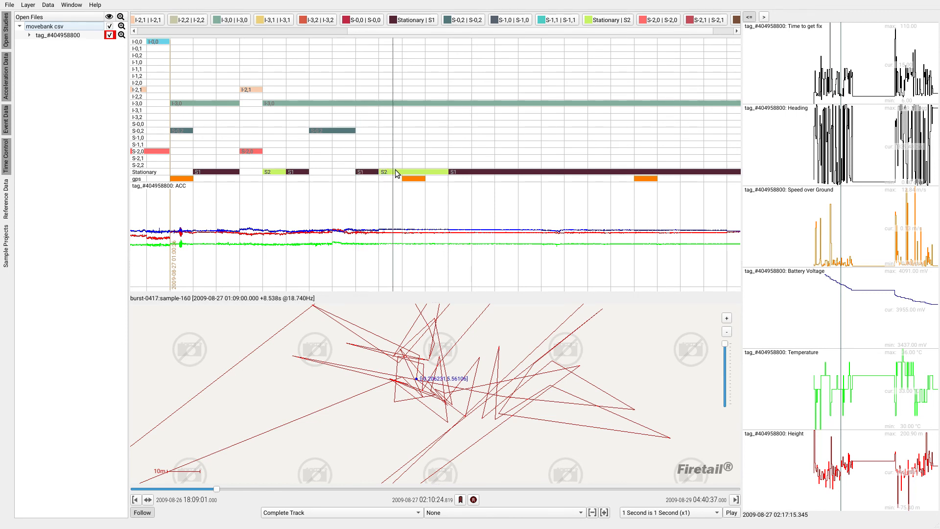
pyautogui.scroll(3, 342, 240)
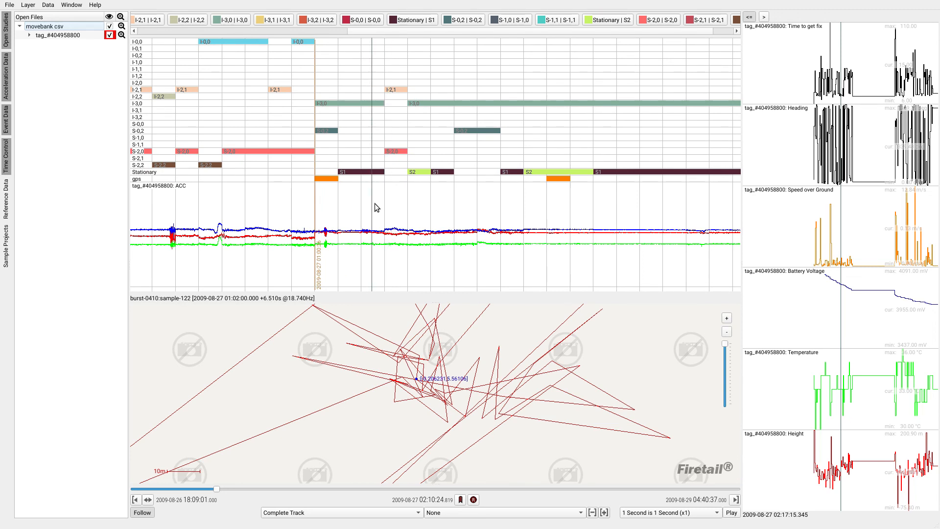
pyautogui.scroll(-2, 377, 209)
pyautogui.scroll(-2, 476, 187)
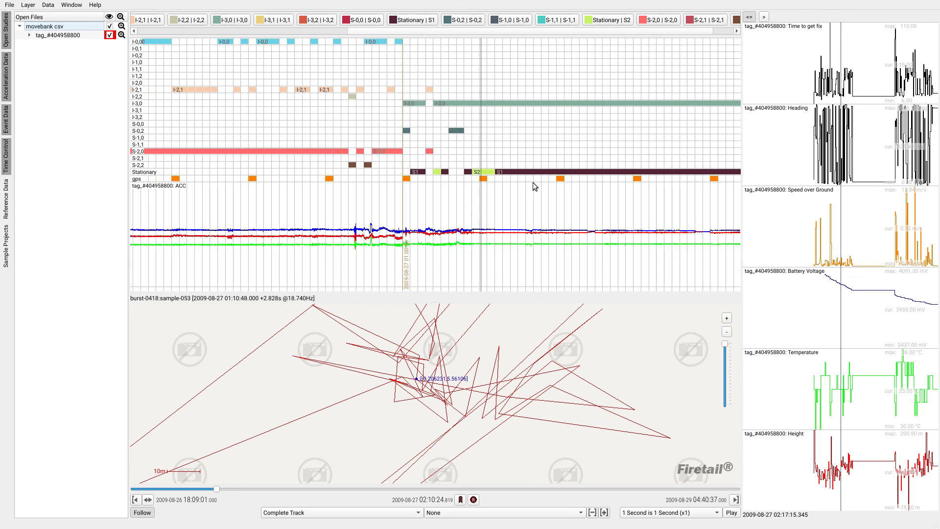
pyautogui.moveTo(533, 183); pyautogui.dragTo(404, 190)
pyautogui.scroll(-4, 450, 392)
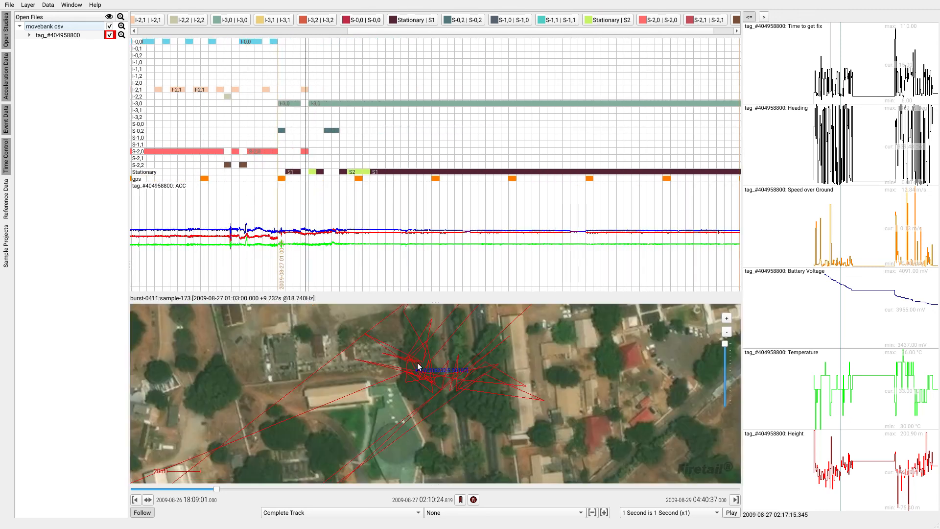
# - Show the bat's wider surroundings on the satellite map and inspect the sensor graphs over a shorter time span
pyautogui.moveTo(474, 376); pyautogui.dragTo(442, 399)
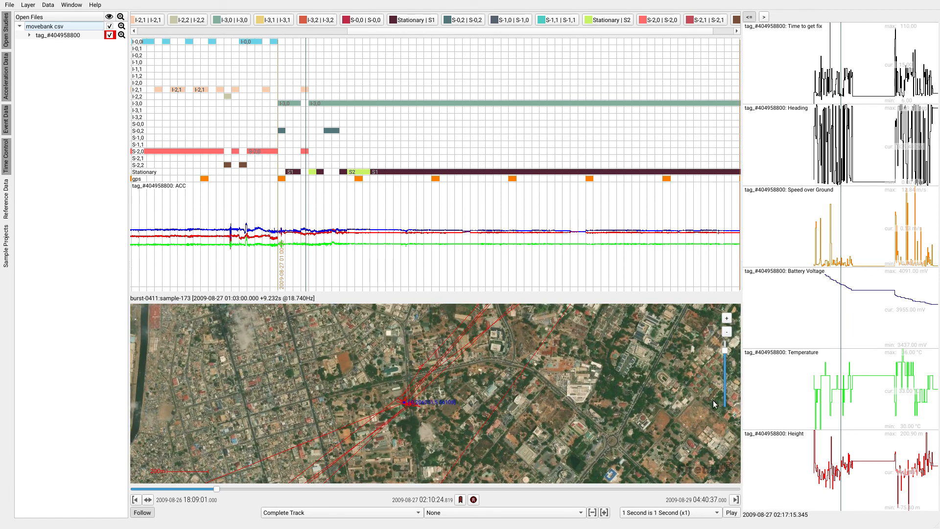
pyautogui.scroll(5, 820, 398)
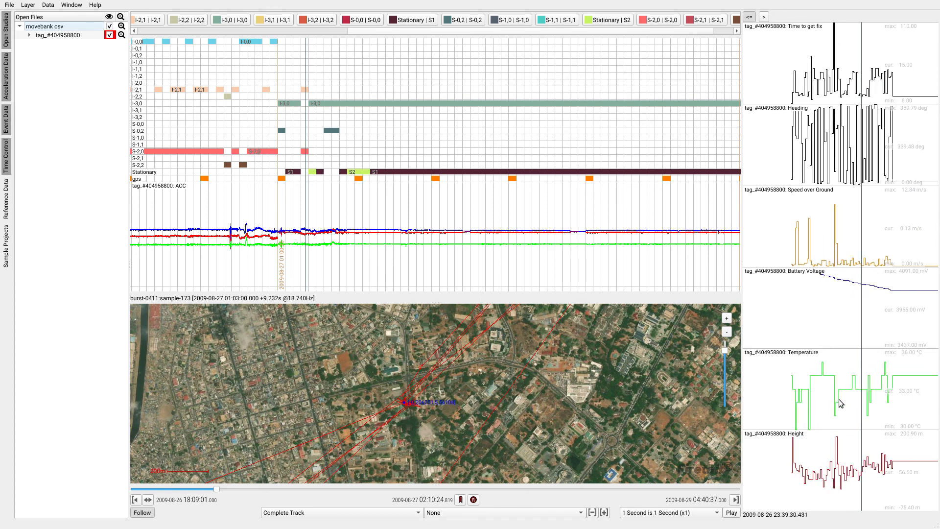
pyautogui.scroll(2, 840, 398)
pyautogui.scroll(-2, 851, 391)
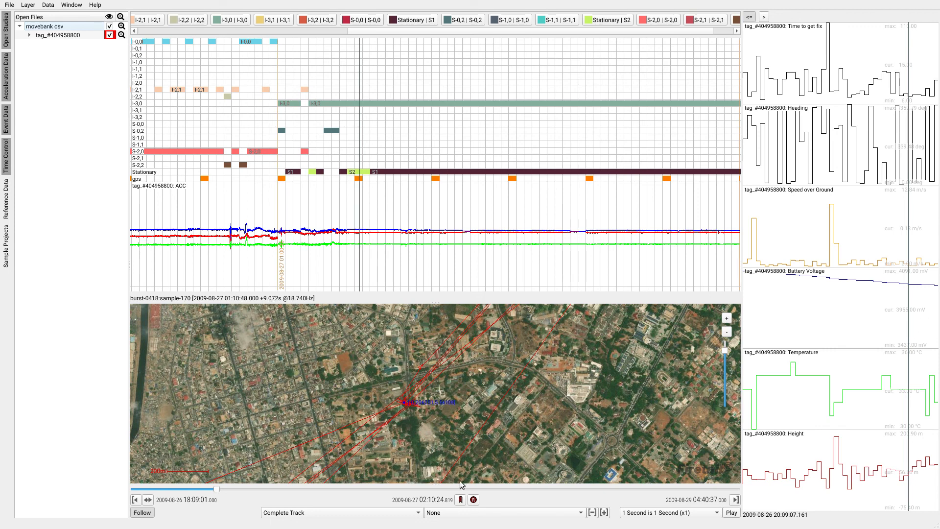
pyautogui.click(435, 500)
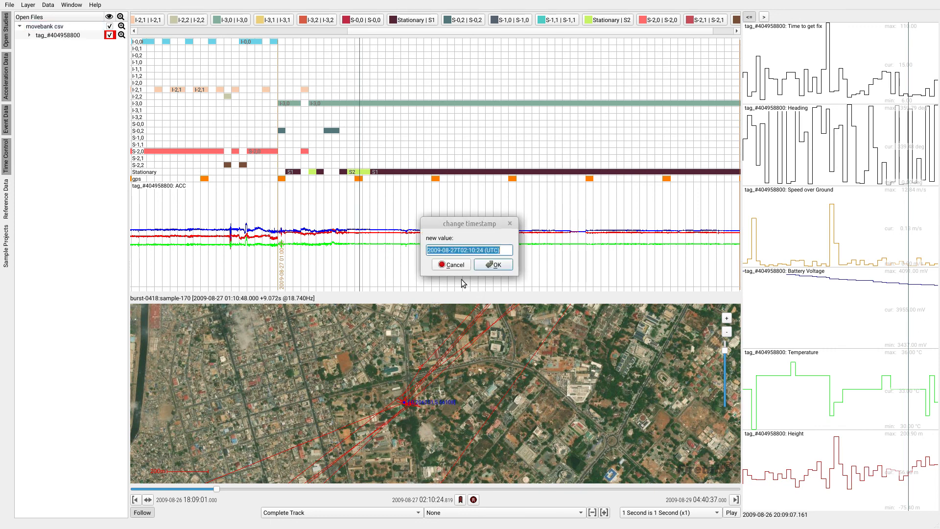
pyautogui.click(477, 251)
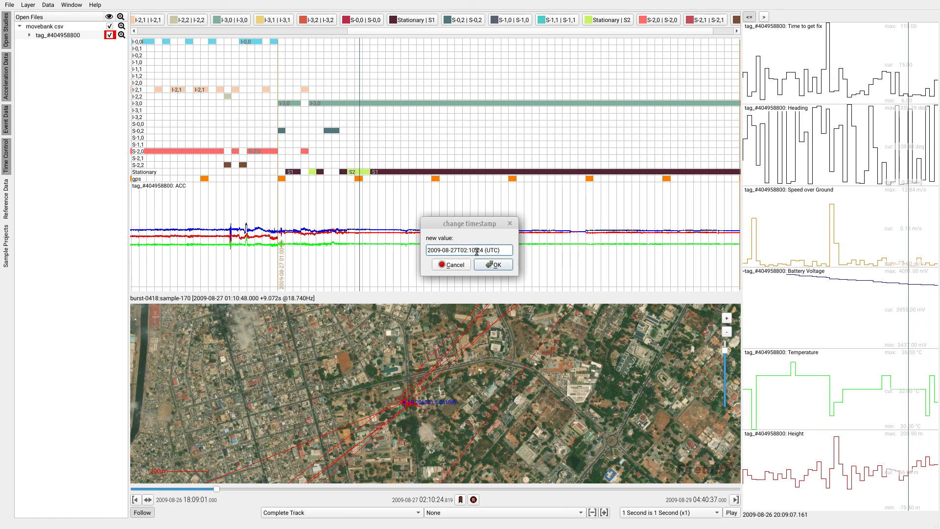
pyautogui.click(451, 265)
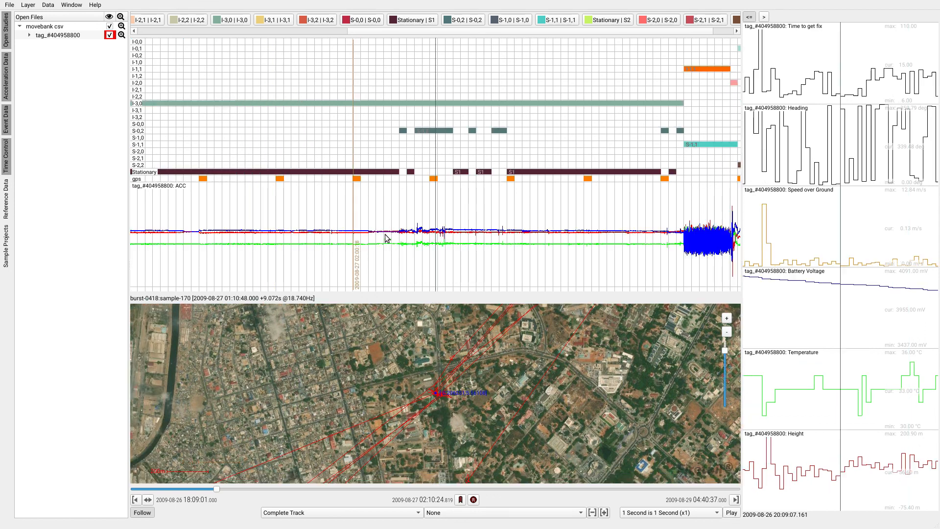
# - Examine the I-, S- and Stationary annotations together with the acceleration data across the recording from 2009-08-26 to its end
pyautogui.scroll(-10, 538, 197)
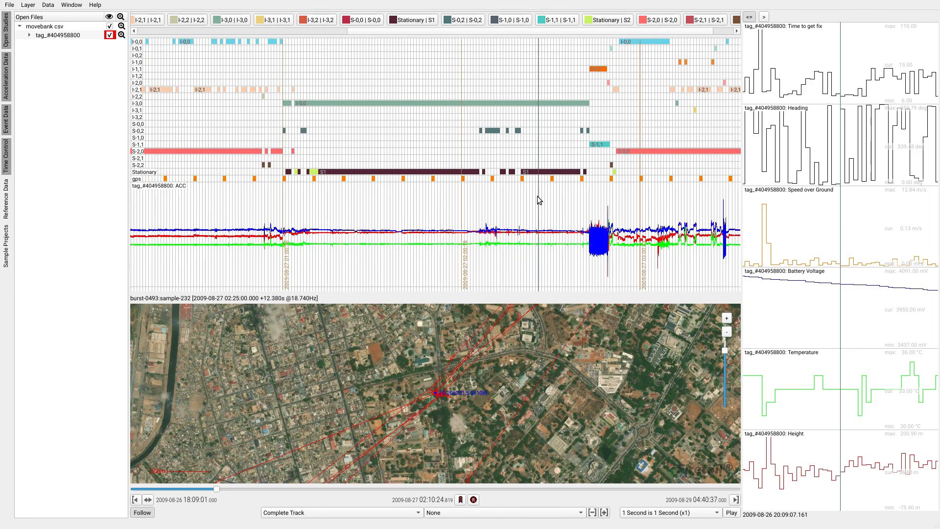
pyautogui.moveTo(527, 196); pyautogui.dragTo(404, 179)
pyautogui.scroll(-3, 416, 182)
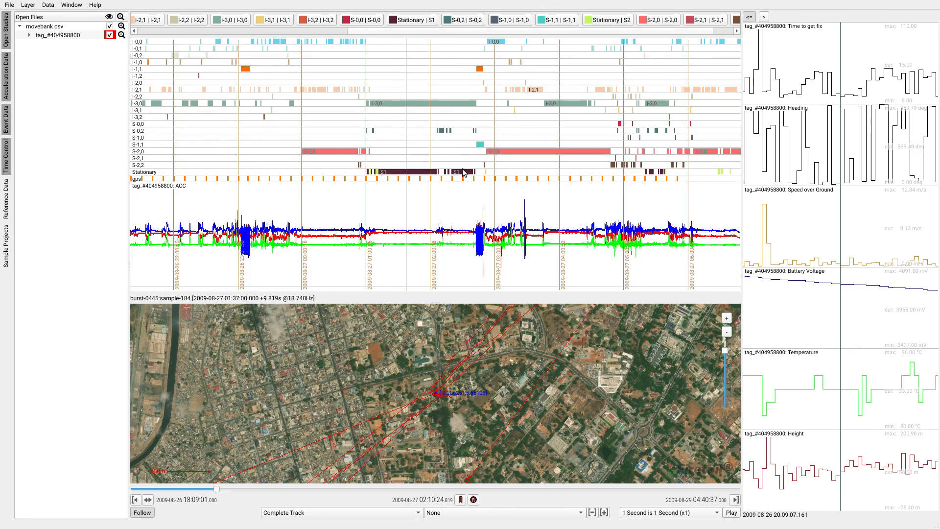
pyautogui.scroll(-5, 450, 171)
pyautogui.scroll(-5, 500, 159)
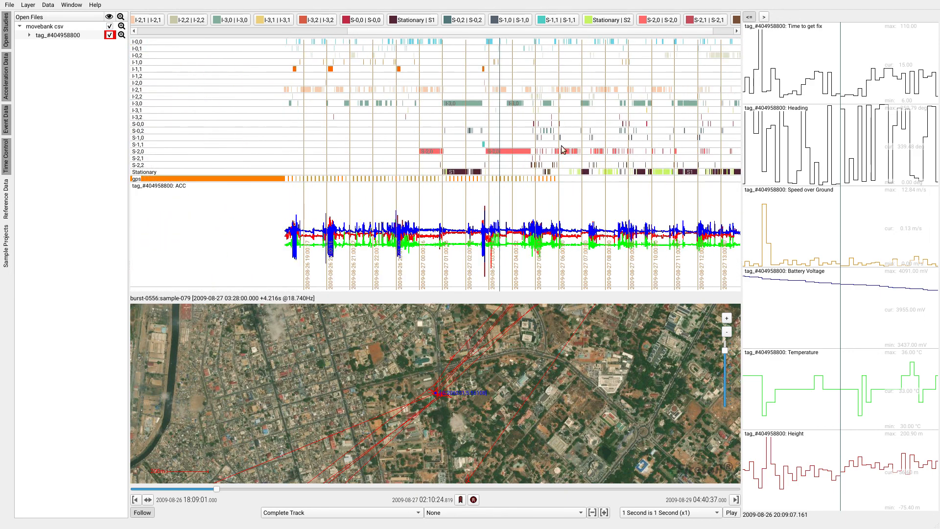
pyautogui.moveTo(575, 148); pyautogui.dragTo(406, 169)
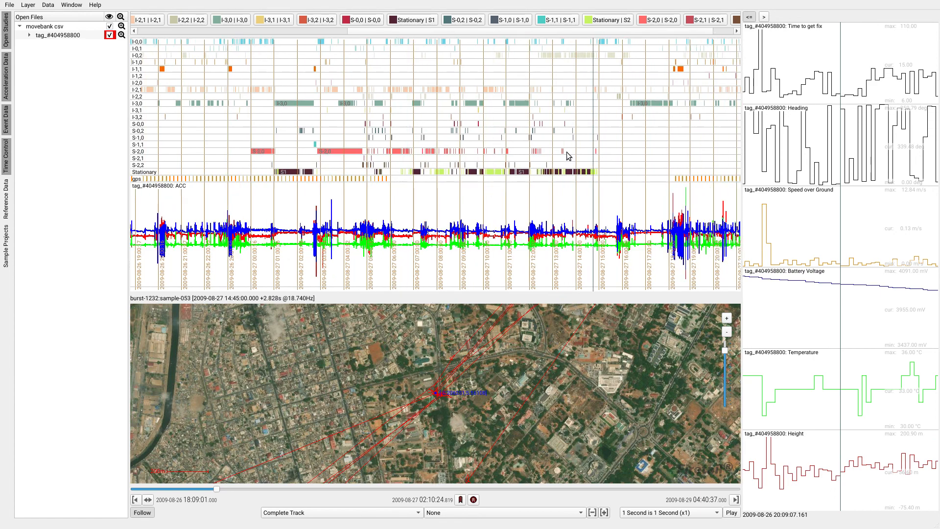
pyautogui.moveTo(609, 156); pyautogui.dragTo(443, 162)
pyautogui.scroll(-3, 520, 161)
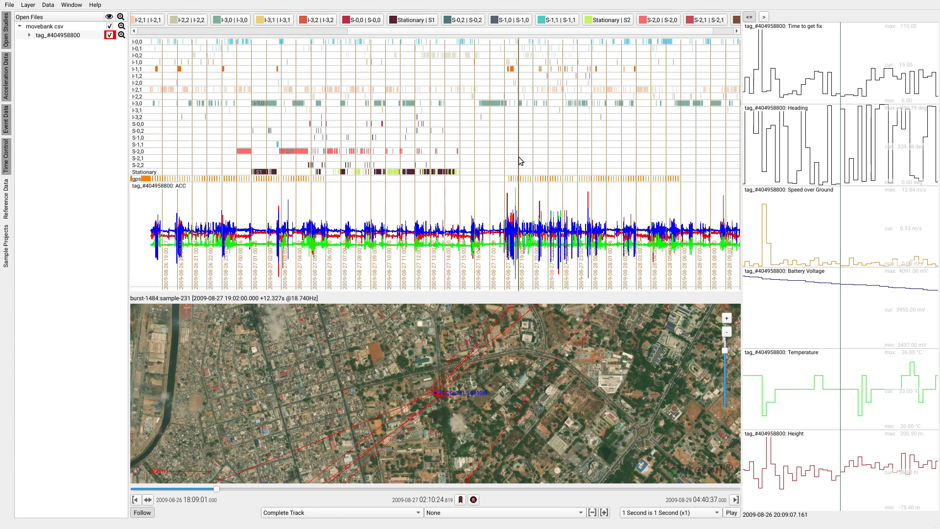
pyautogui.moveTo(592, 146); pyautogui.dragTo(410, 136)
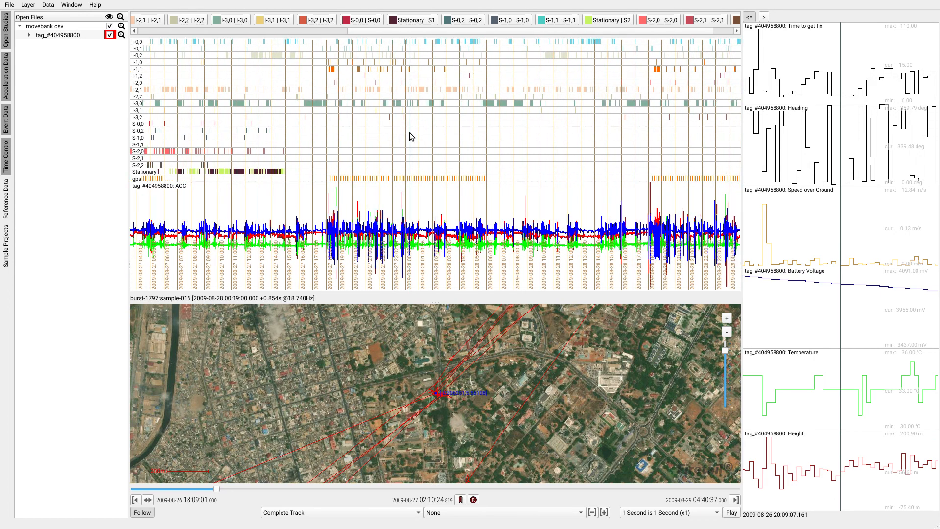
pyautogui.moveTo(583, 141); pyautogui.dragTo(439, 143)
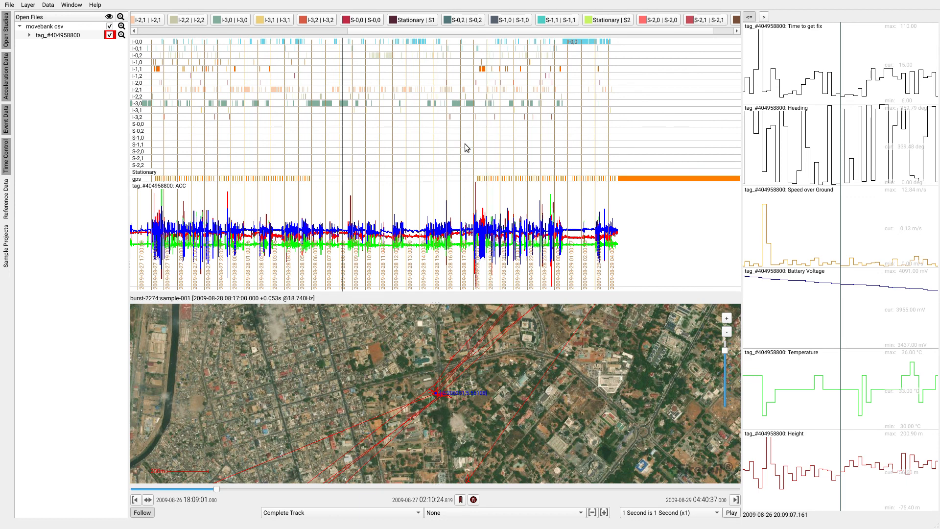
pyautogui.moveTo(464, 147); pyautogui.dragTo(537, 147)
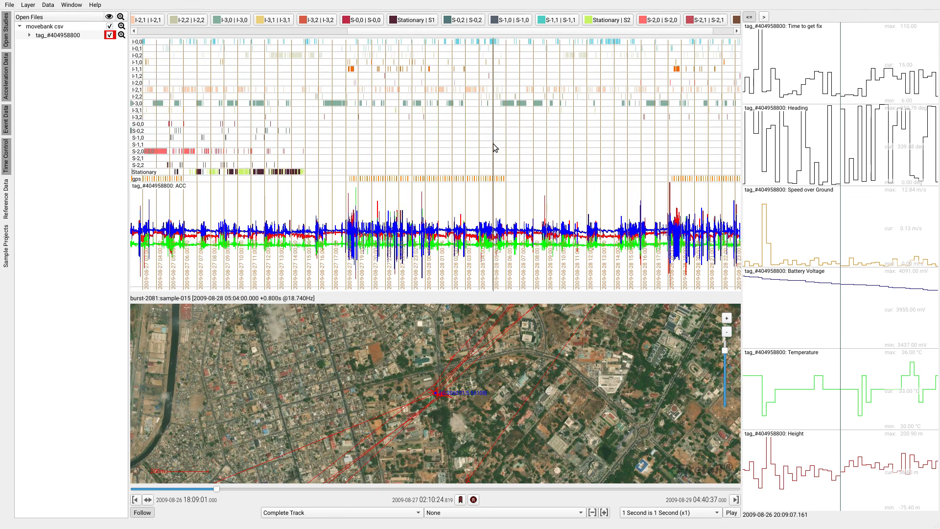